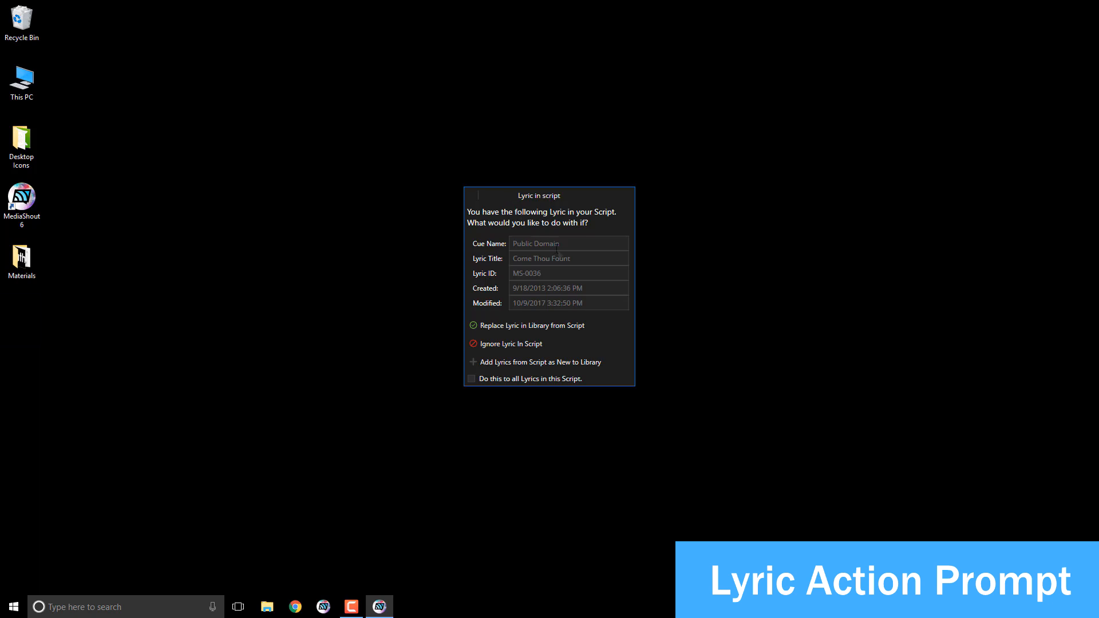
# Step: Apply to all lyrics in the script and replace the library lyrics with the script's versions
pyautogui.moveTo(575, 258); pyautogui.dragTo(528, 257)
pyautogui.click(587, 258)
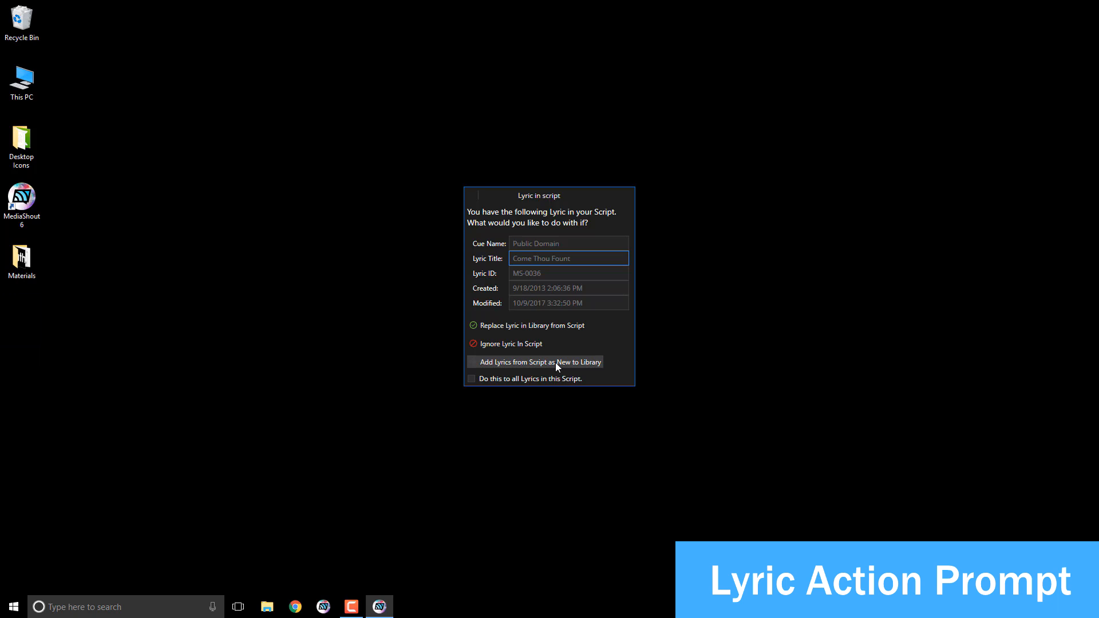
pyautogui.click(516, 380)
pyautogui.click(509, 325)
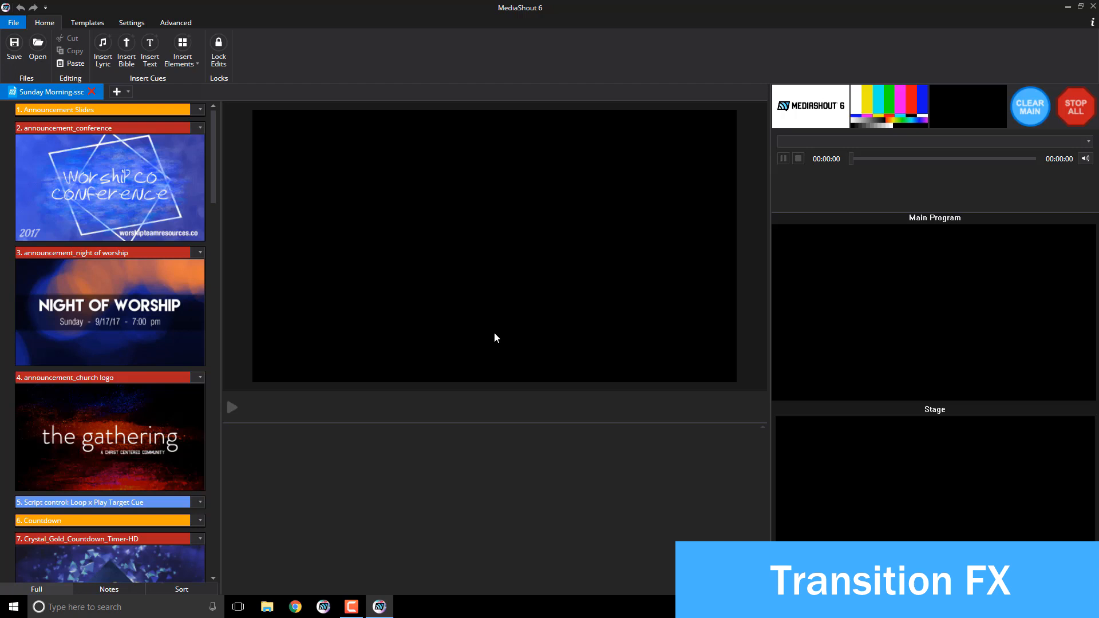
# Step: Set the announcement_conference cue's transition to circle center to edge in Cue Properties
pyautogui.click(172, 184)
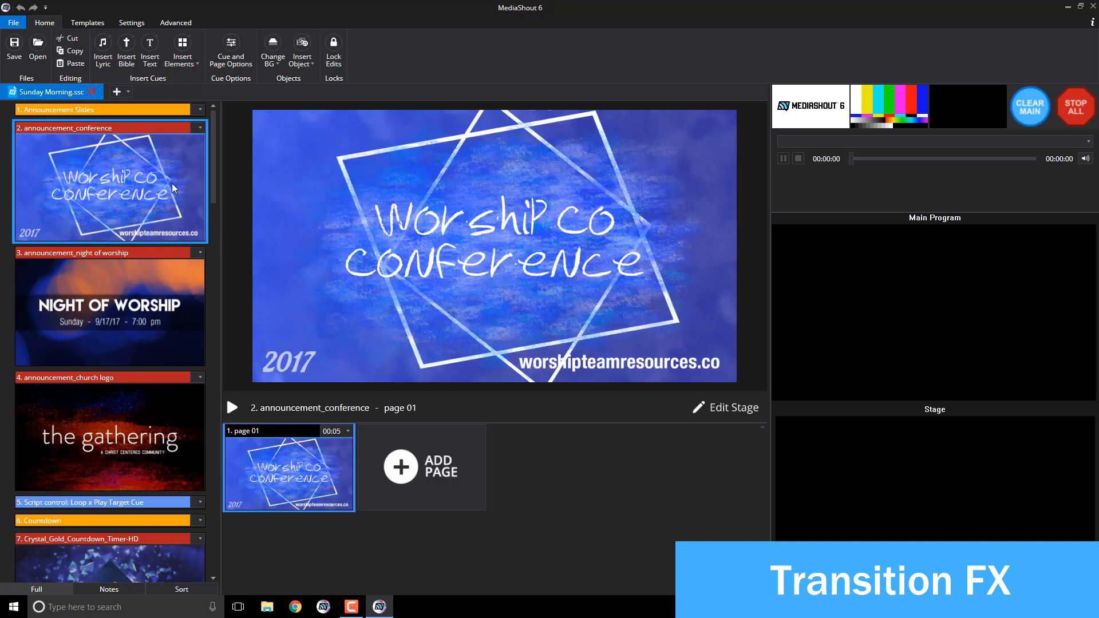
pyautogui.click(200, 128)
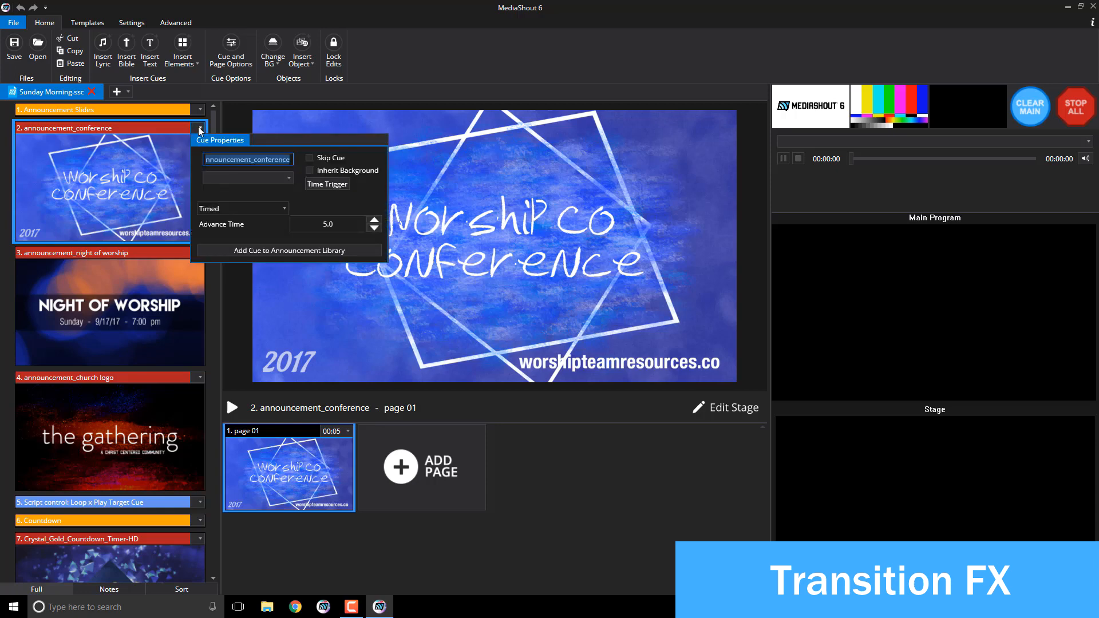
pyautogui.click(232, 178)
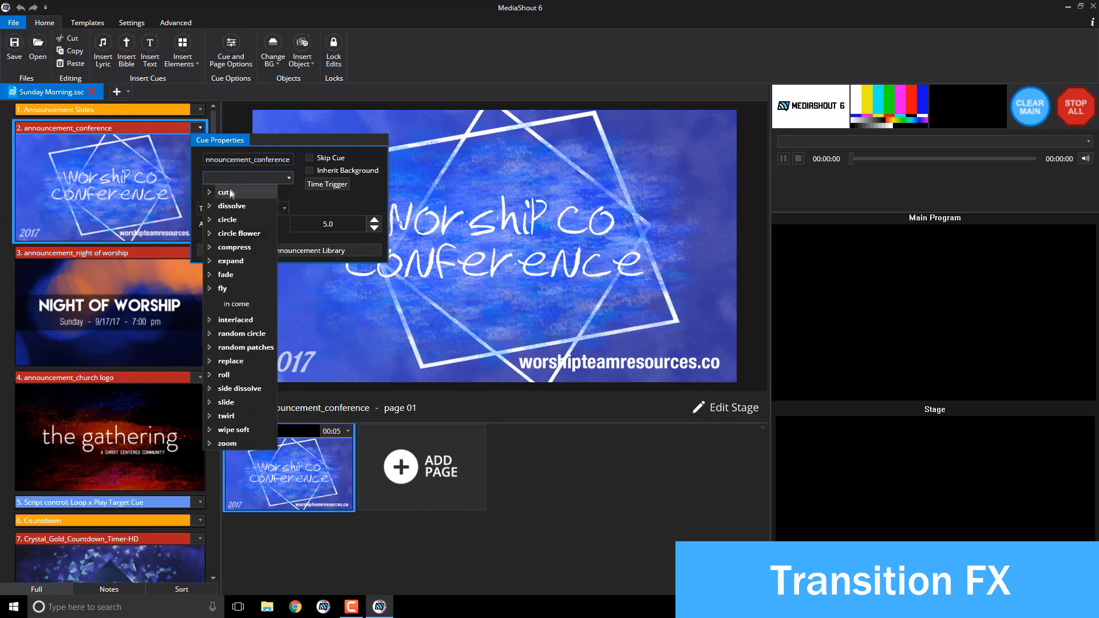
pyautogui.click(210, 221)
pyautogui.click(210, 221)
pyautogui.click(210, 221)
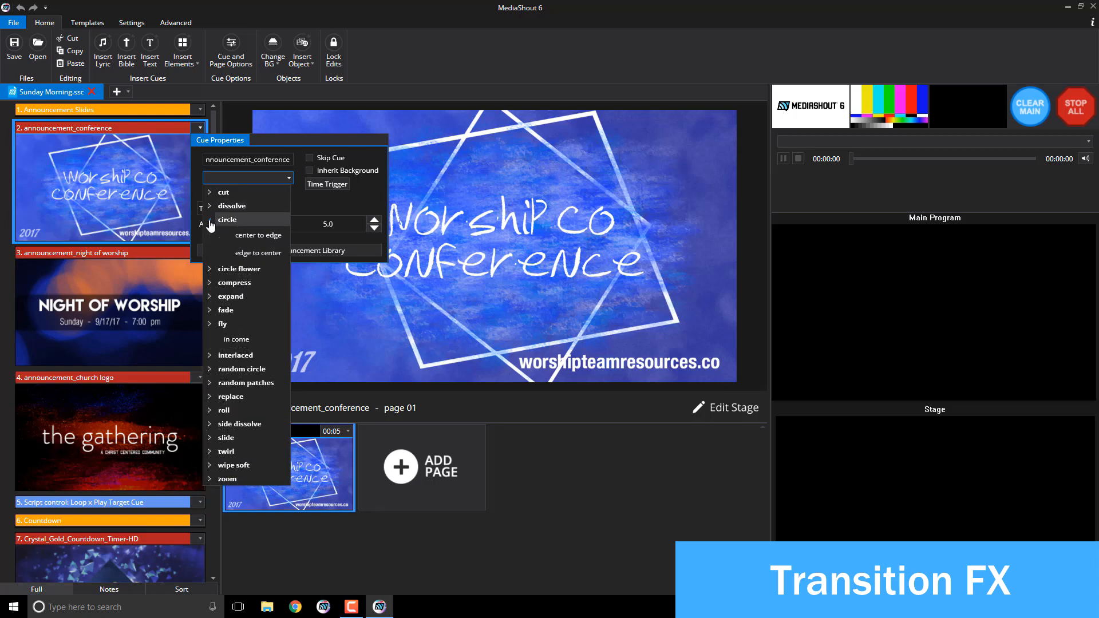
pyautogui.click(241, 235)
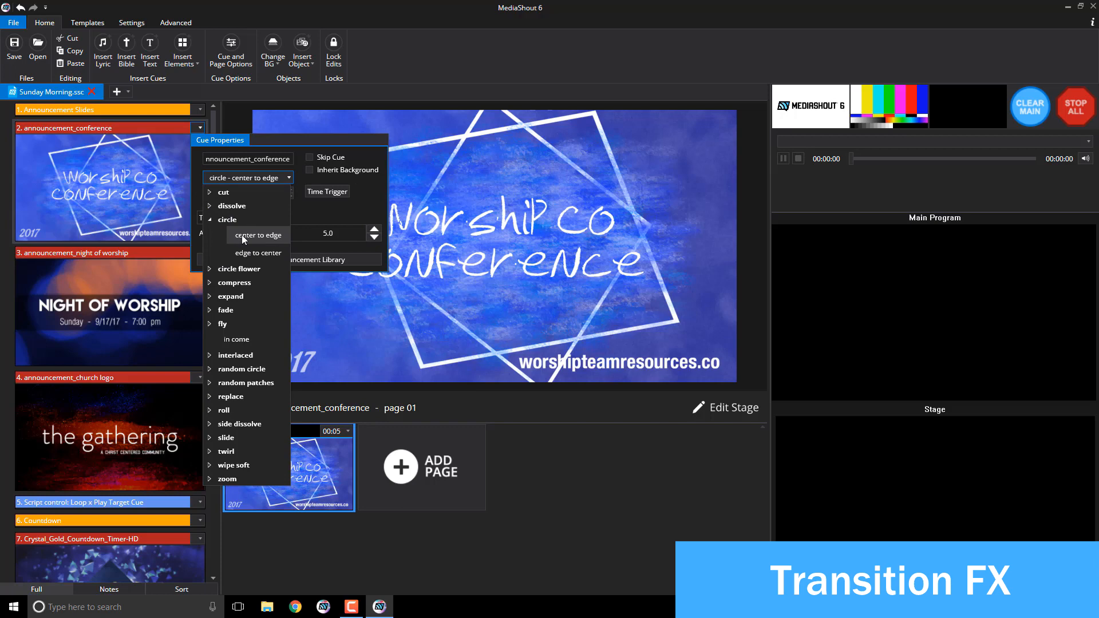
pyautogui.click(318, 212)
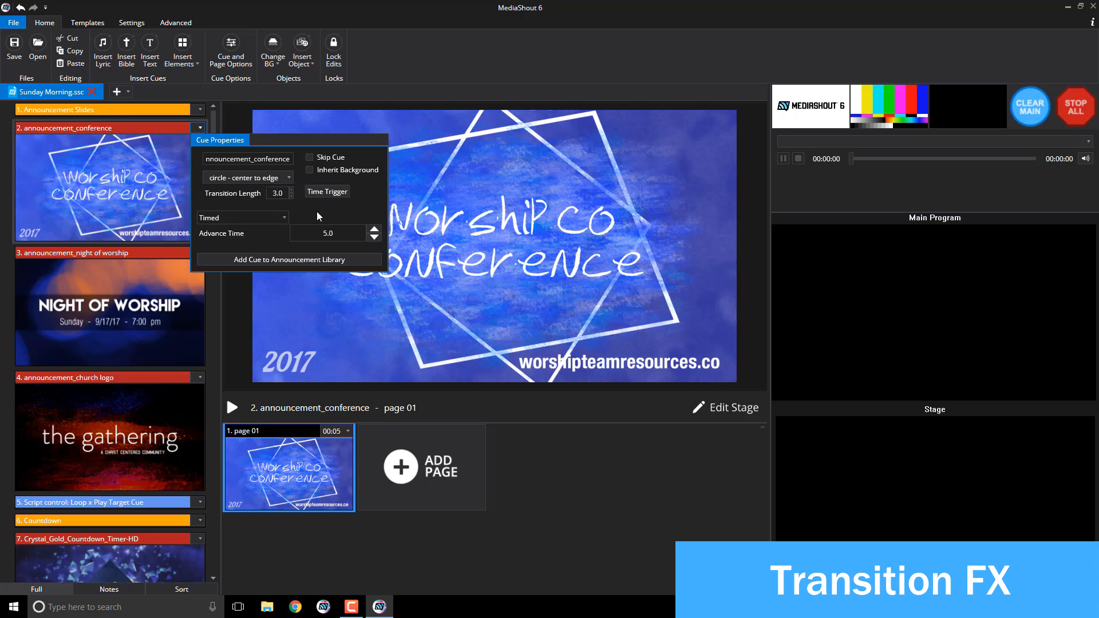
pyautogui.click(186, 209)
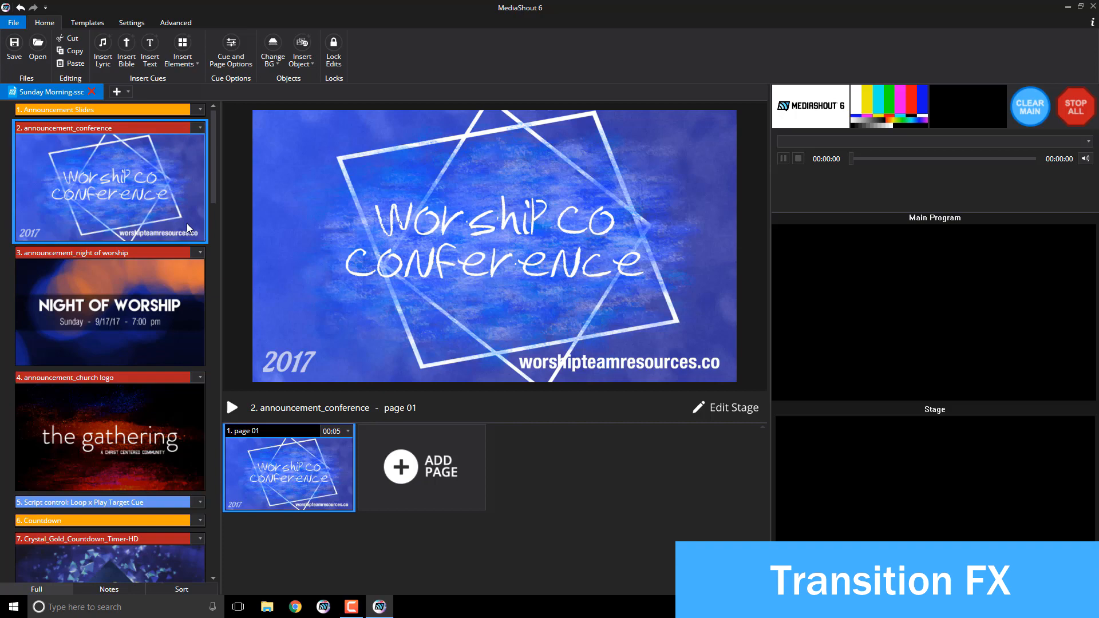
# Step: Scroll down the cue list and open the Come Thou Fount cue
pyautogui.scroll(-10, 187, 228)
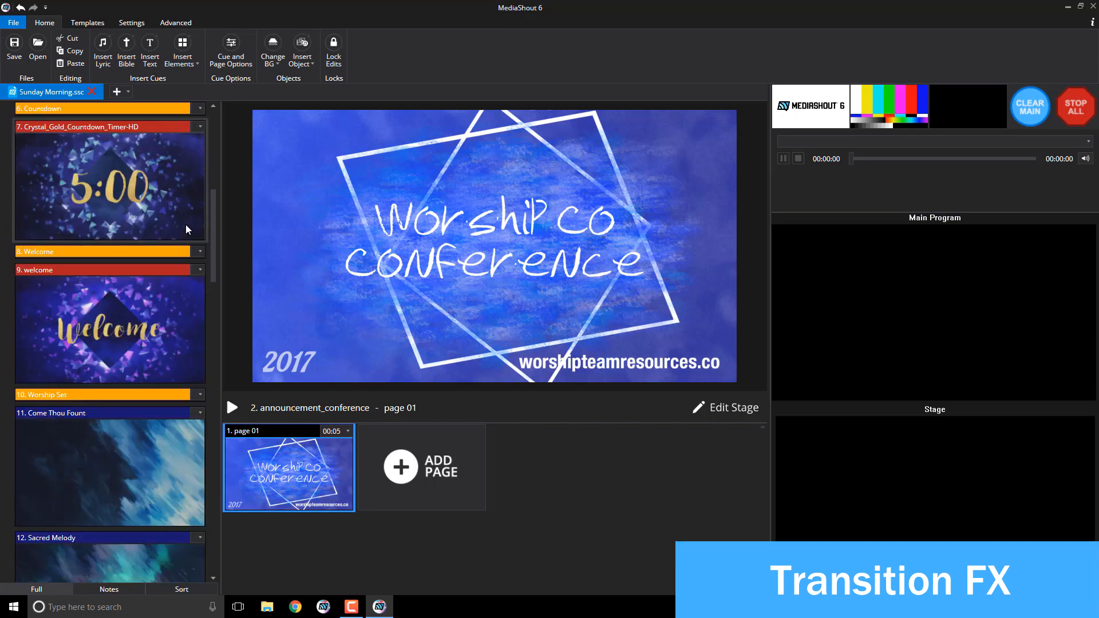
pyautogui.scroll(-5, 187, 227)
pyautogui.click(177, 212)
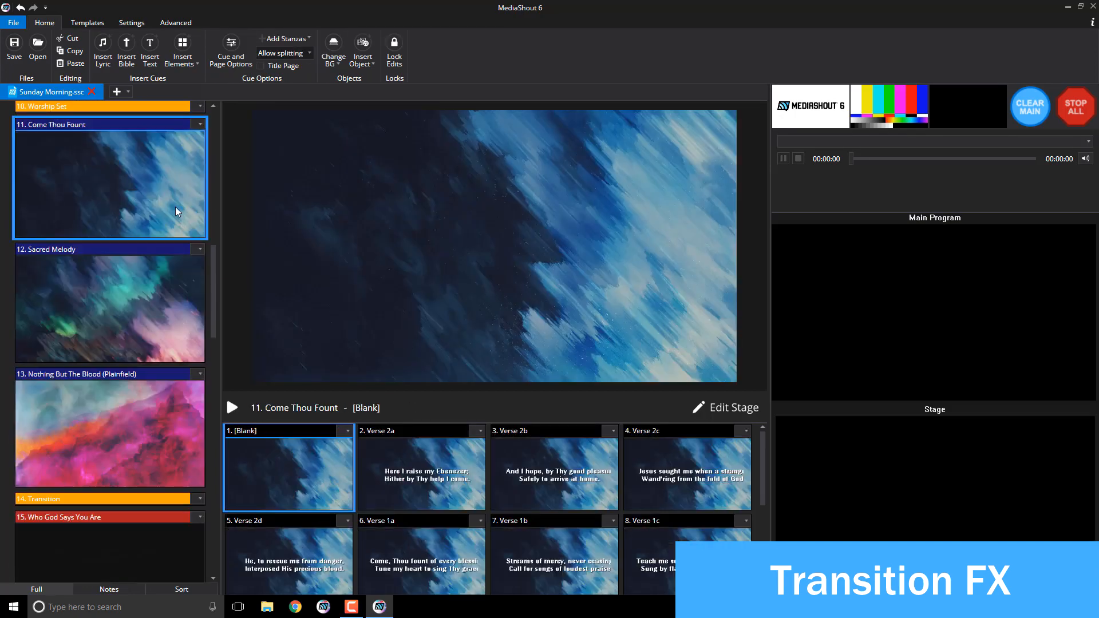
# Step: Make the Verse 2a lyric text enter with a 01.0 circle edge-to-center transition, cutting out
pyautogui.click(392, 467)
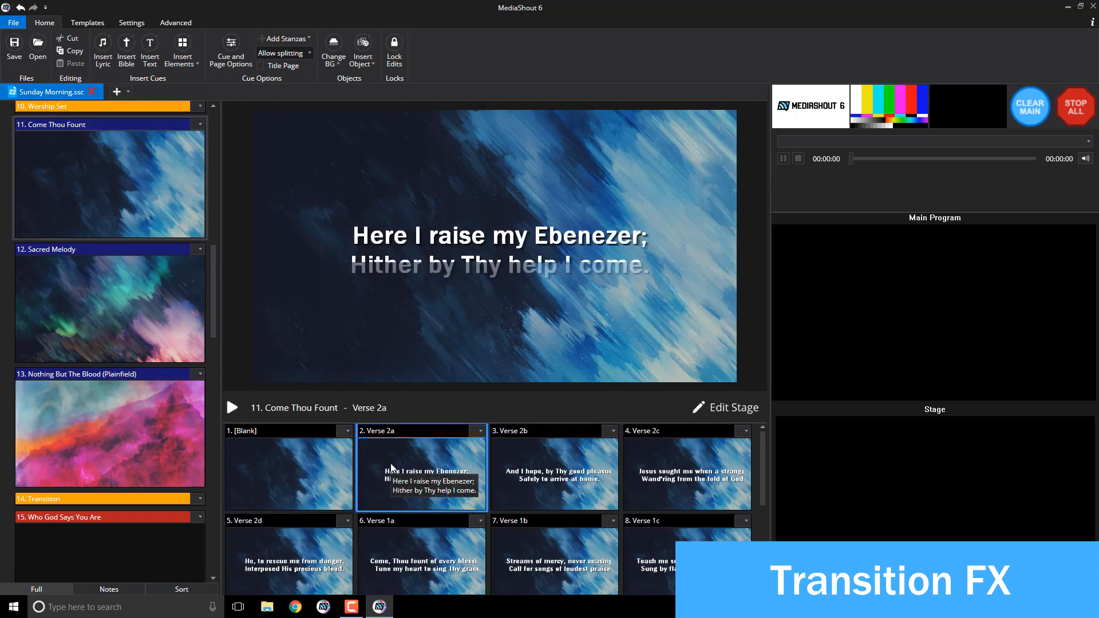
pyautogui.click(450, 269)
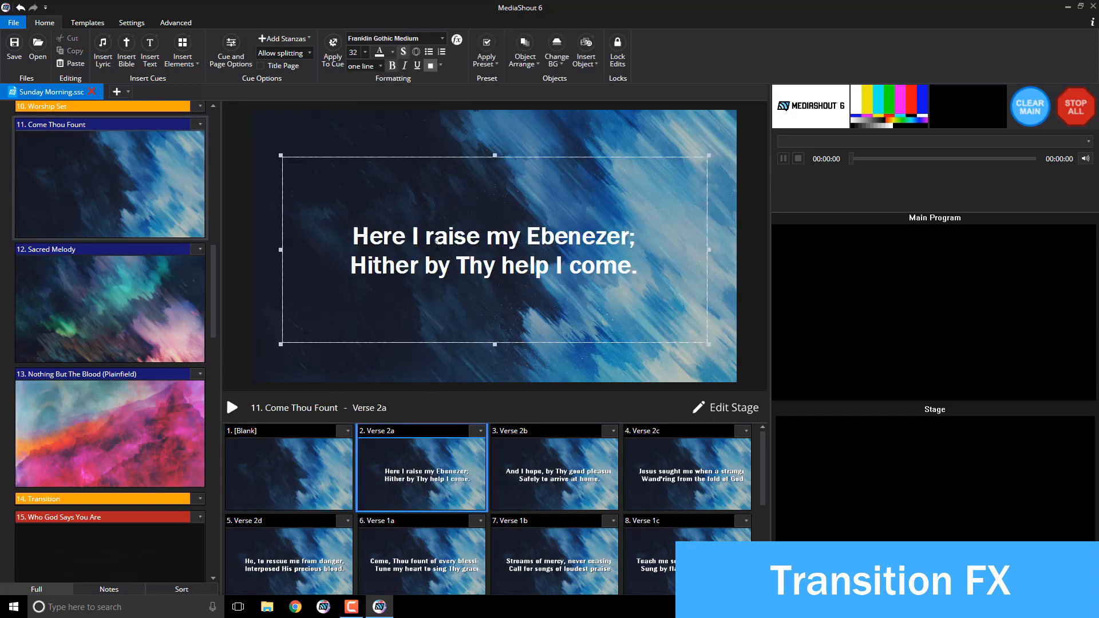
pyautogui.click(457, 41)
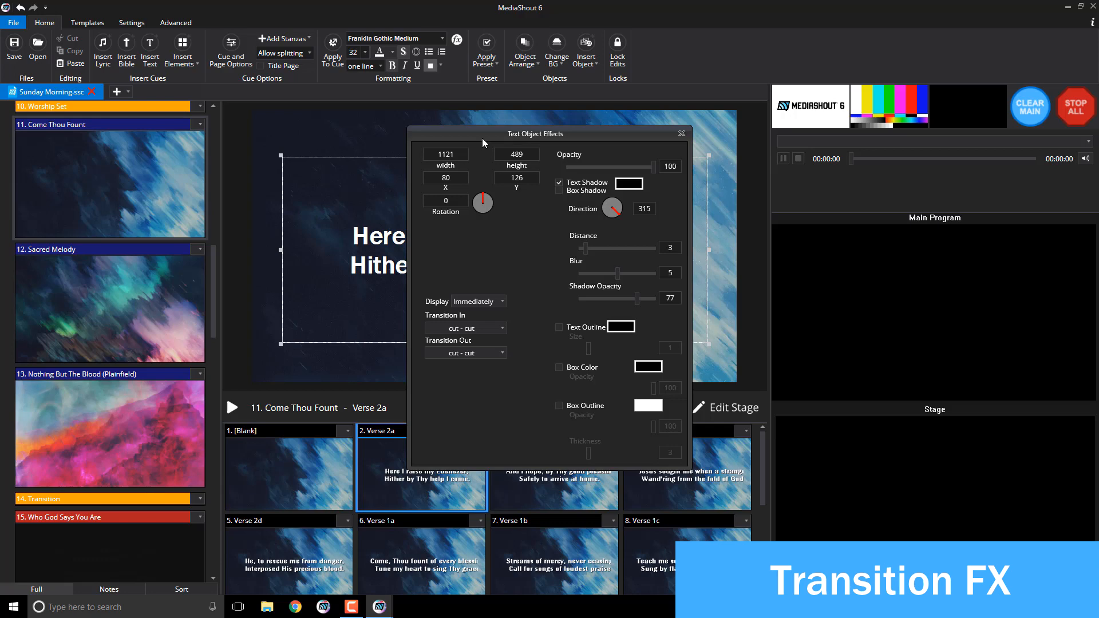
pyautogui.click(471, 330)
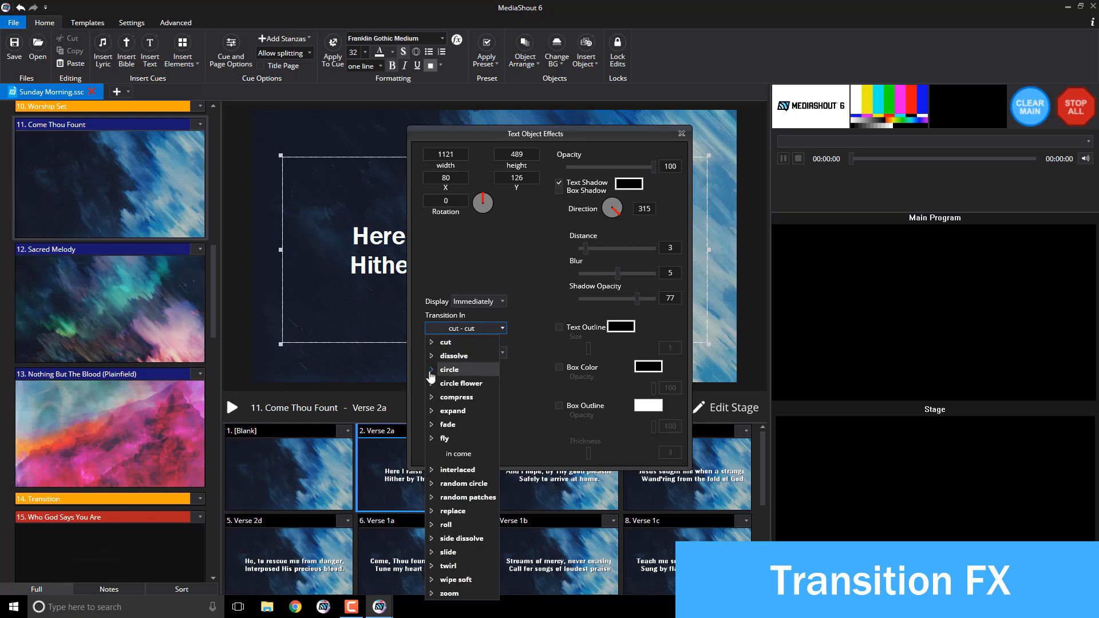
pyautogui.click(431, 375)
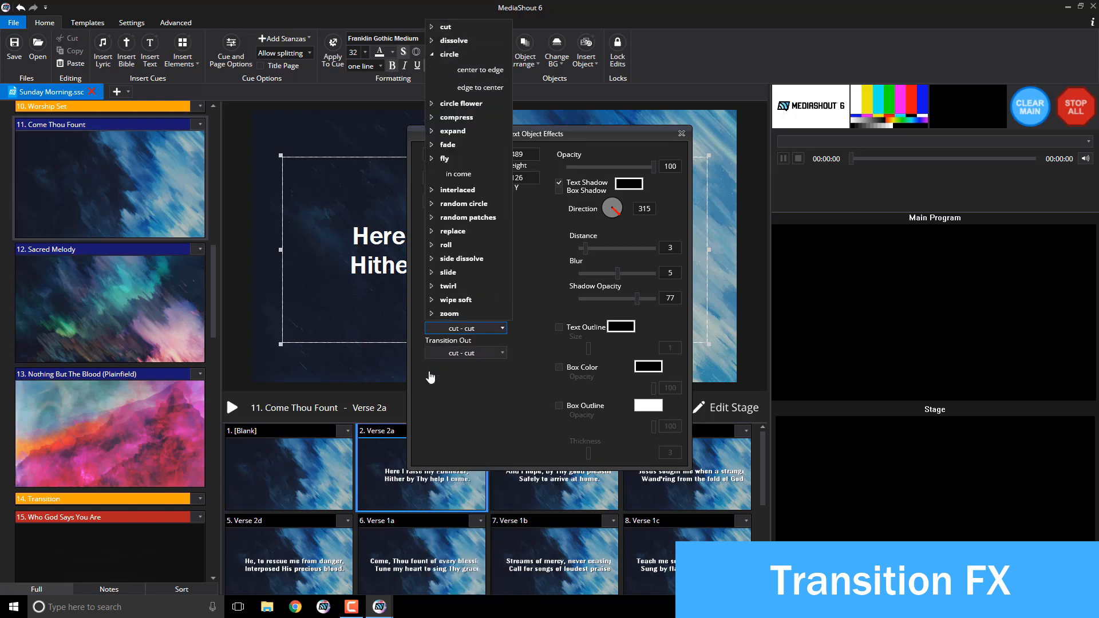
pyautogui.click(472, 88)
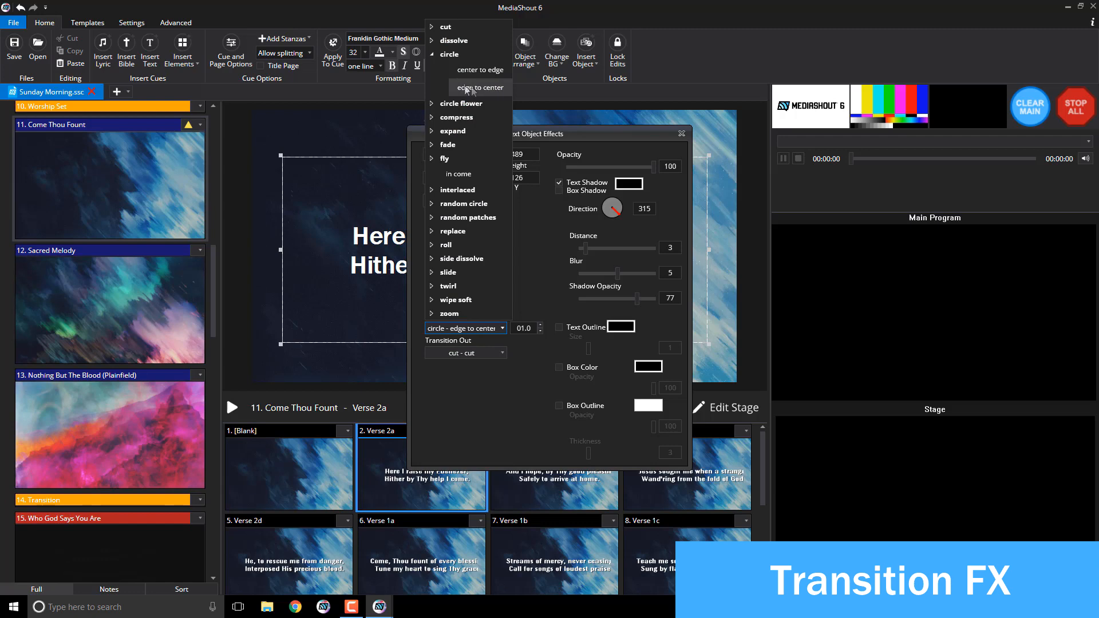
pyautogui.click(536, 265)
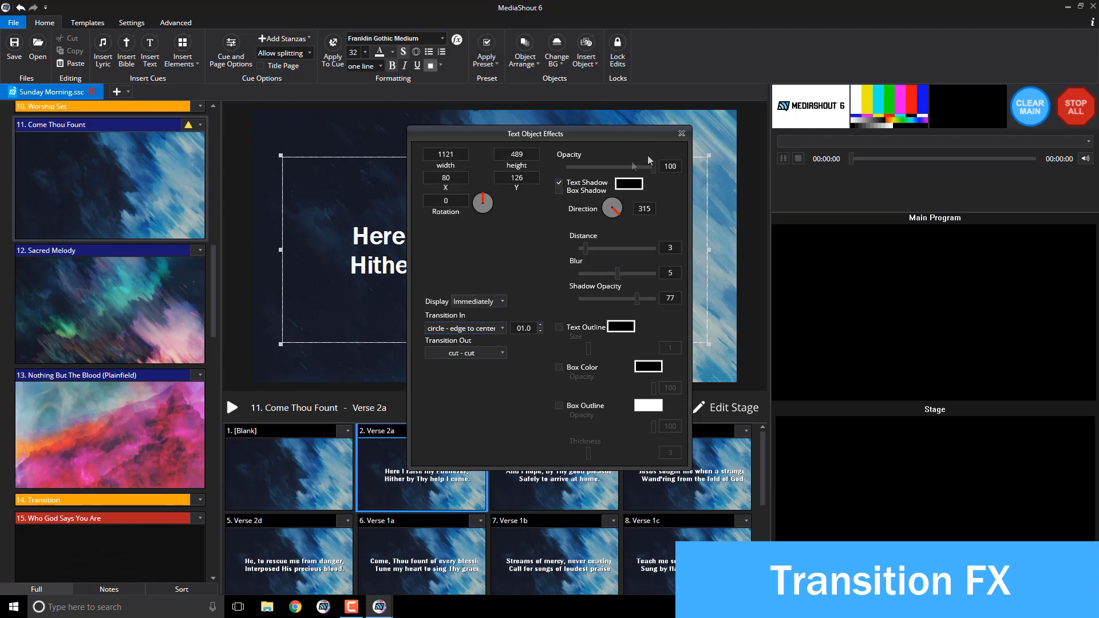
pyautogui.click(681, 135)
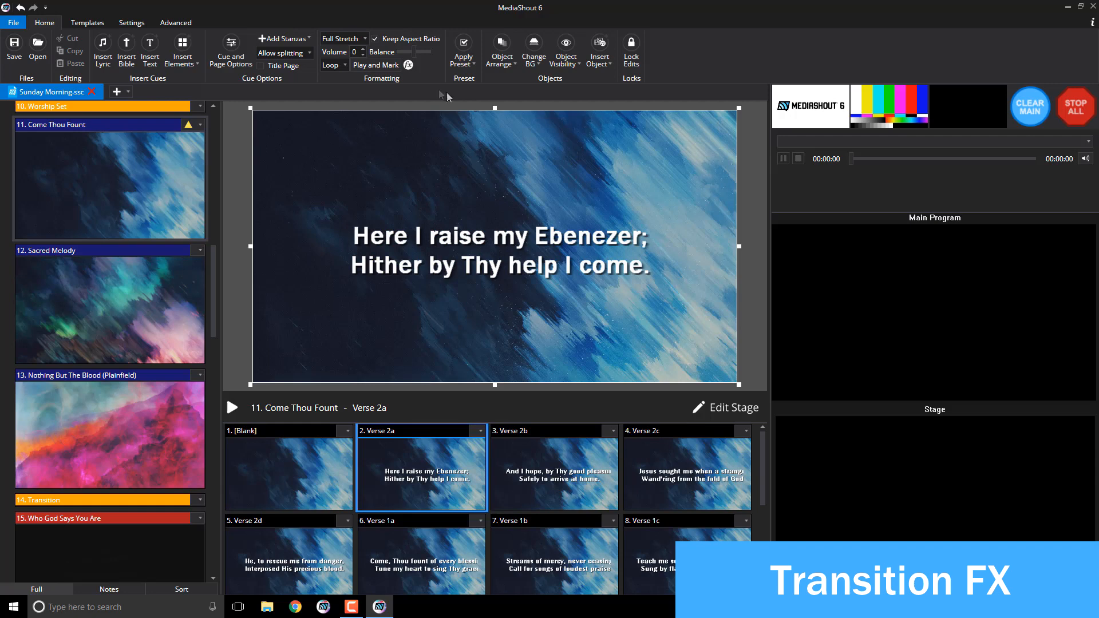
pyautogui.click(408, 65)
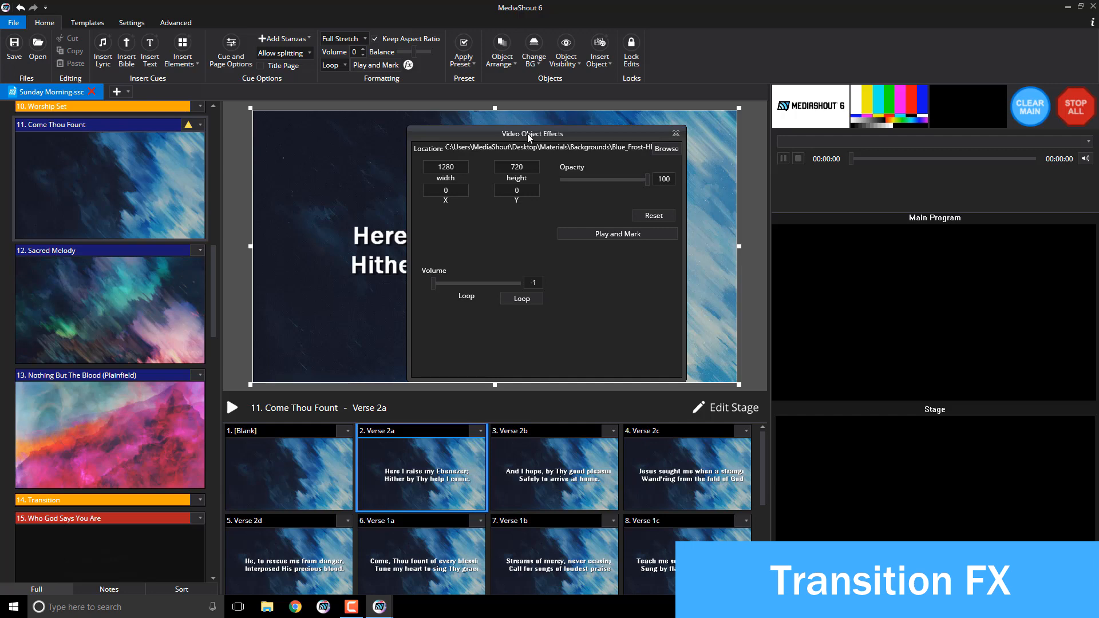
pyautogui.click(676, 134)
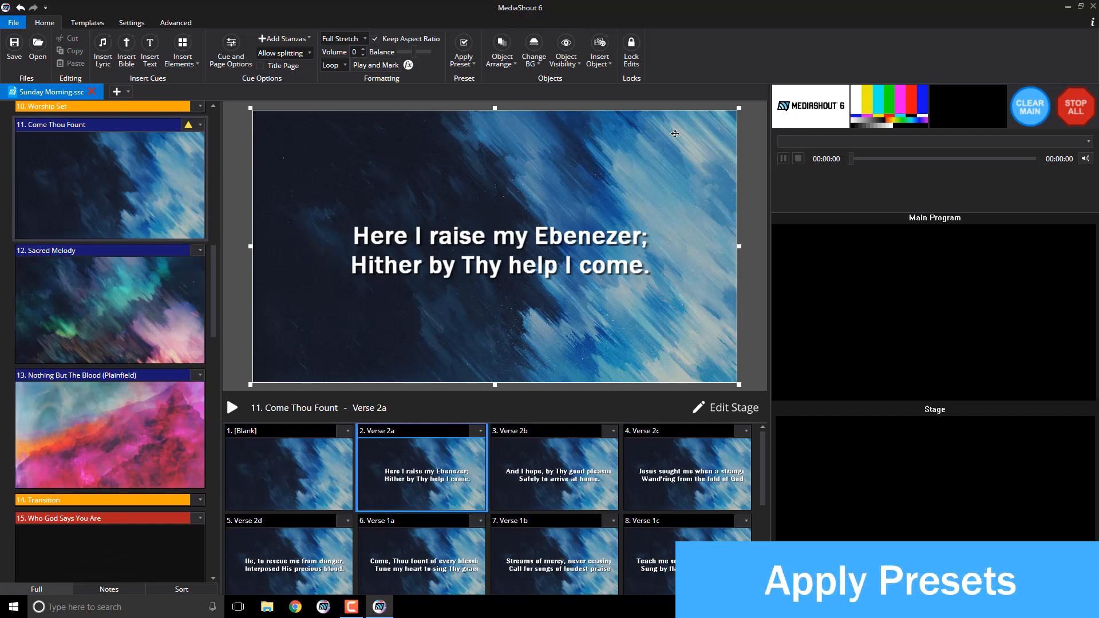
# Step: Apply the Full Stretch preset to the Verse 2a background video
pyautogui.click(462, 56)
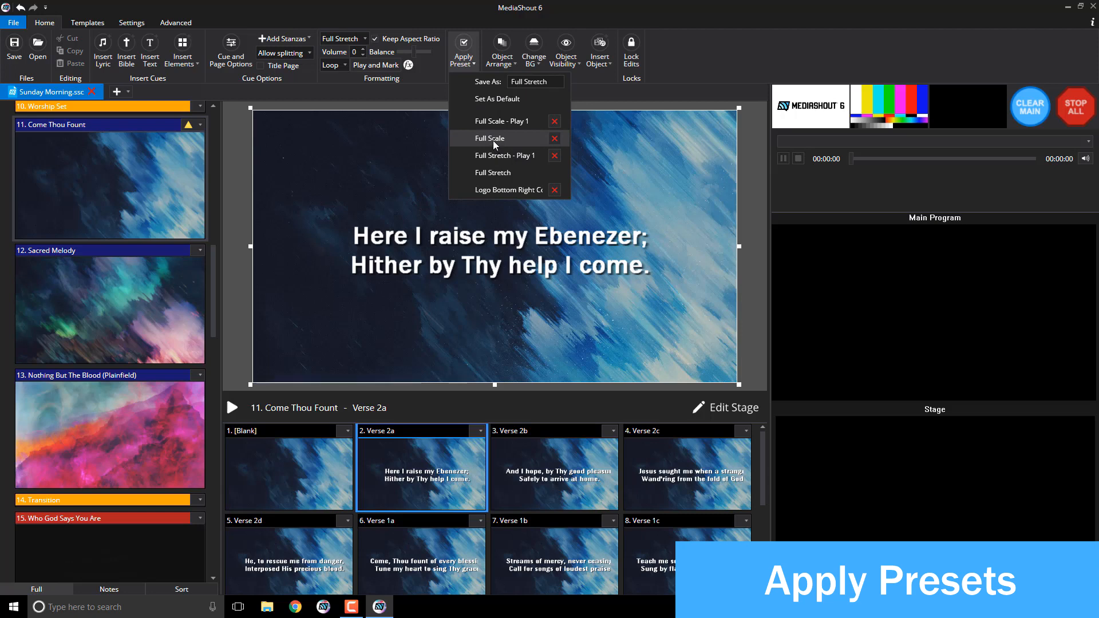
pyautogui.click(493, 172)
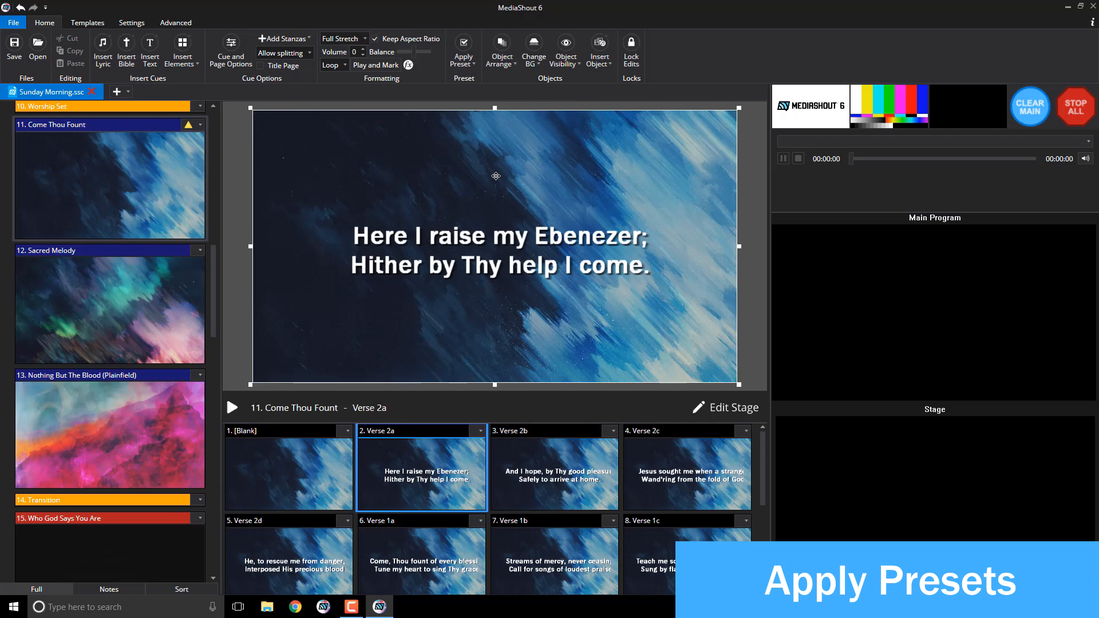
pyautogui.click(463, 55)
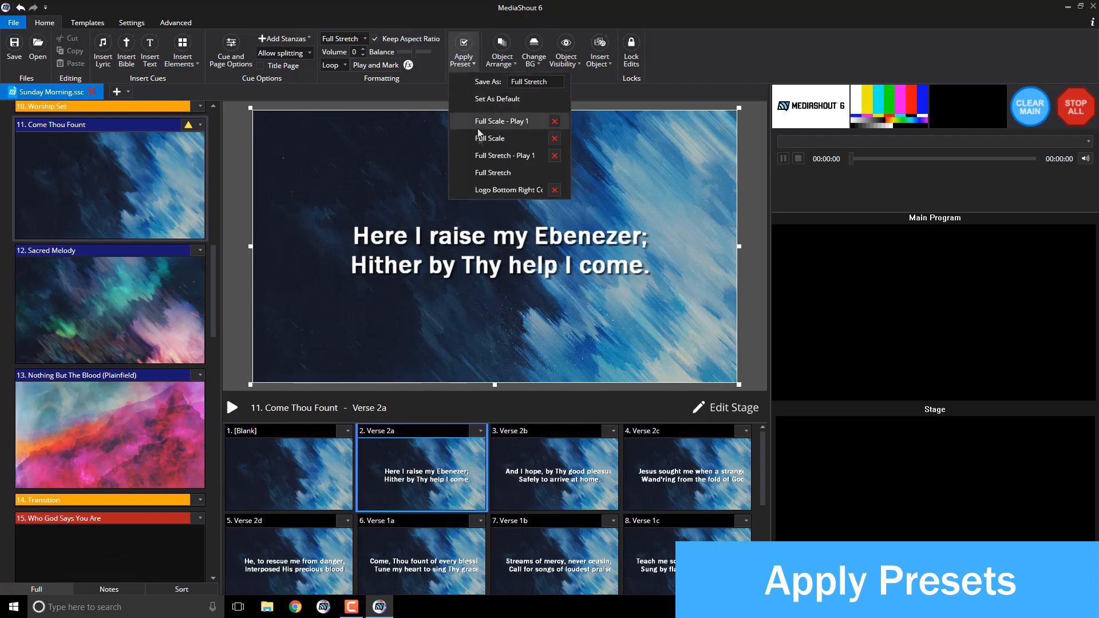
pyautogui.click(484, 173)
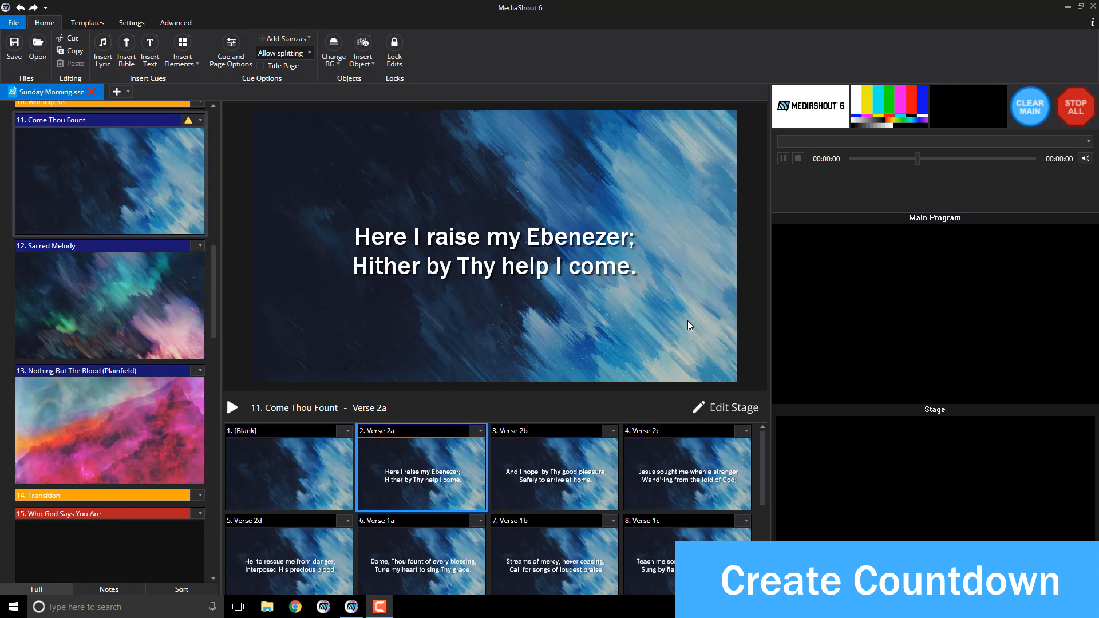
# Step: Delete cue 7, Crystal_Gold_Countdown_Timer-HD, then select the empty Countdown section
pyautogui.scroll(10, 211, 308)
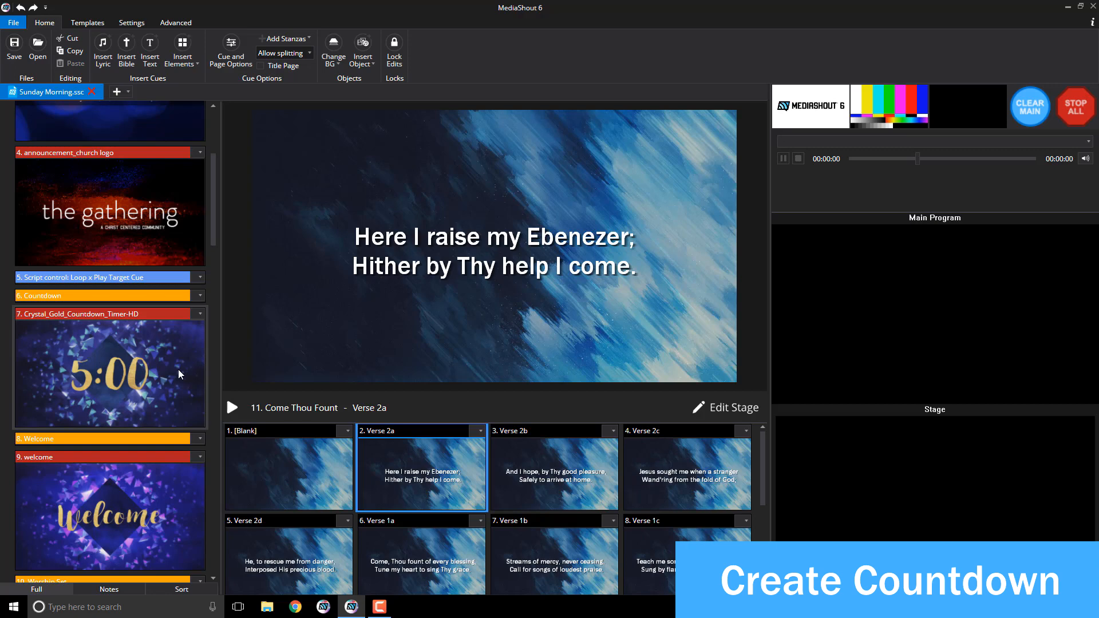
pyautogui.click(108, 375)
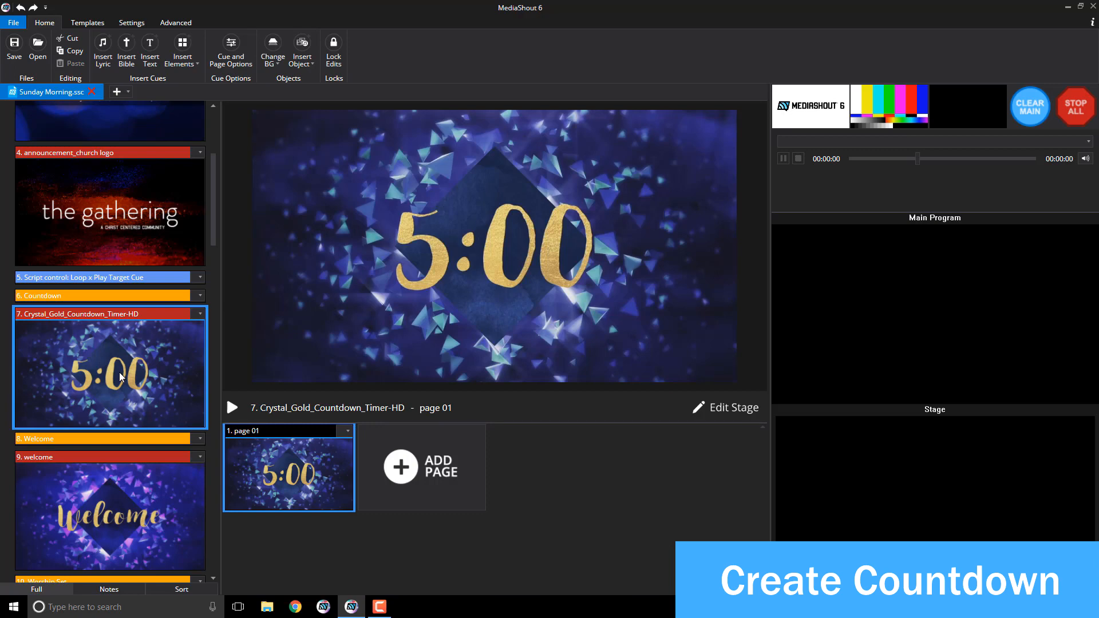
pyautogui.rightClick(120, 372)
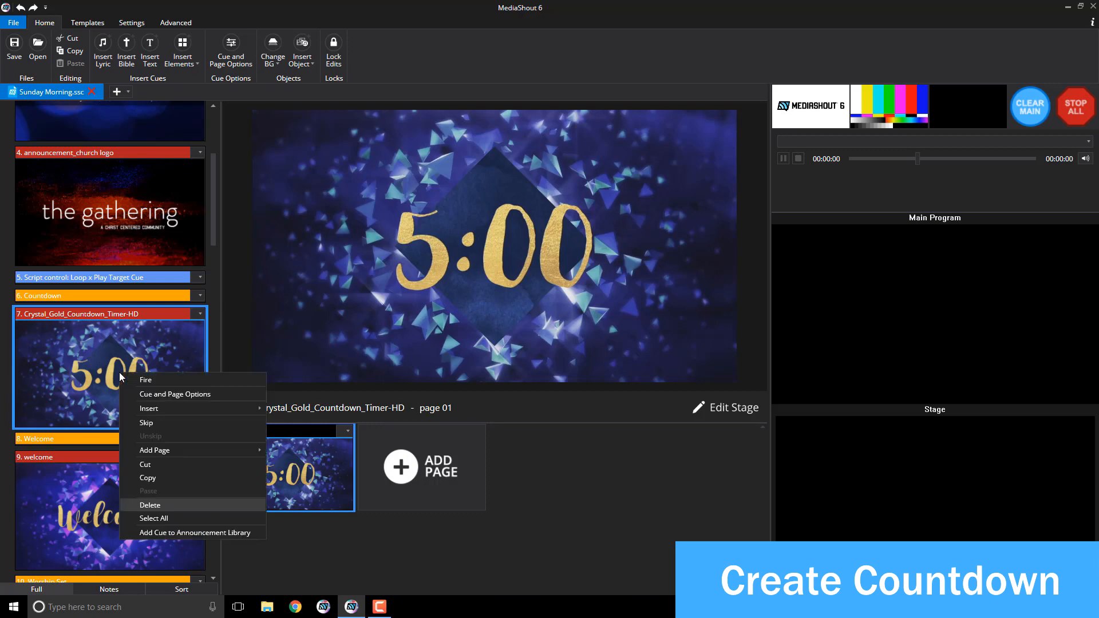
pyautogui.click(150, 505)
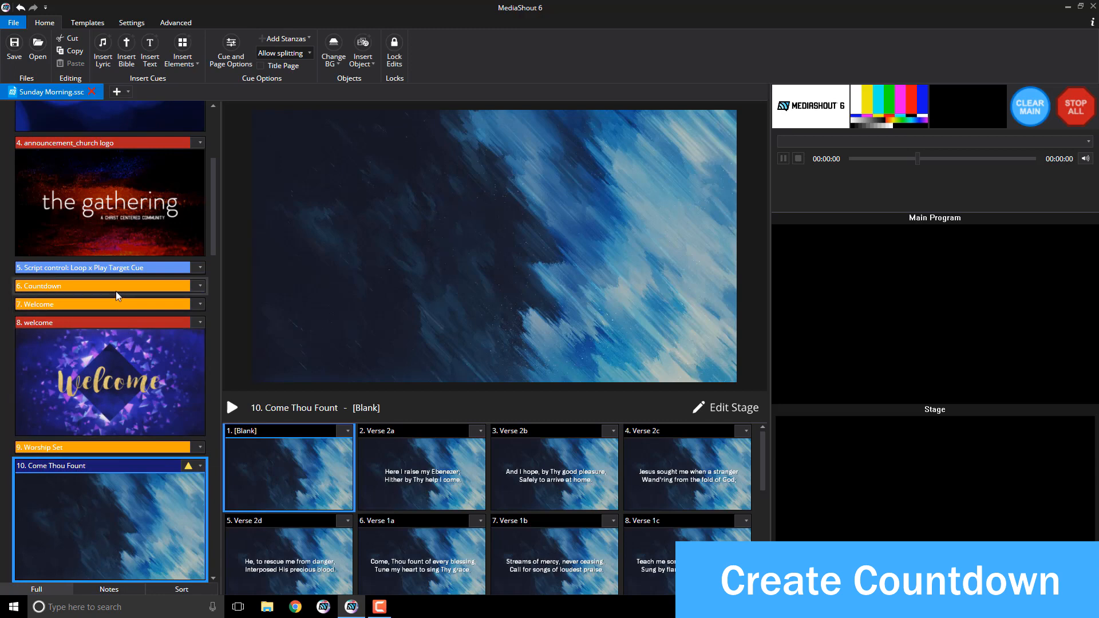
pyautogui.click(116, 289)
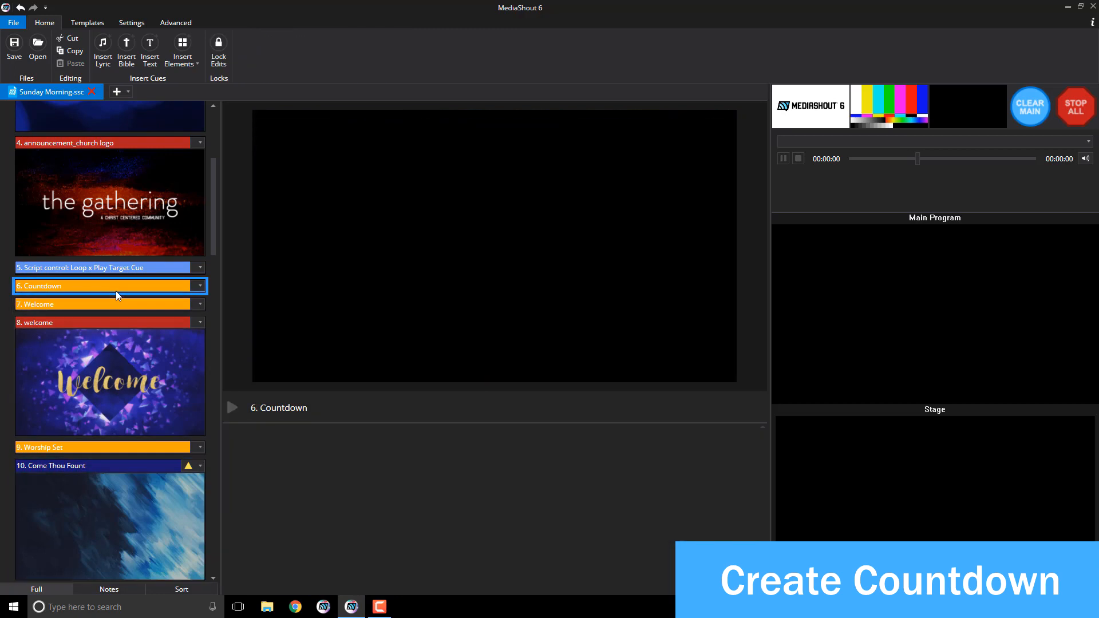
# Step: Insert a New Media cue after Countdown and begin choosing a video file as its cue-wide background
pyautogui.click(179, 64)
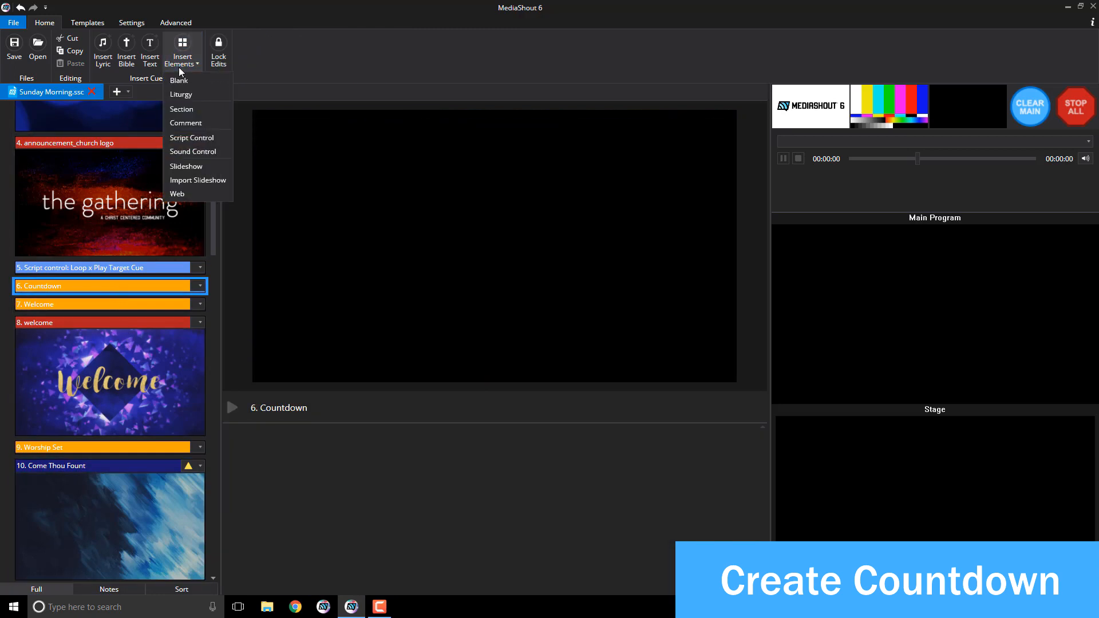
pyautogui.click(179, 80)
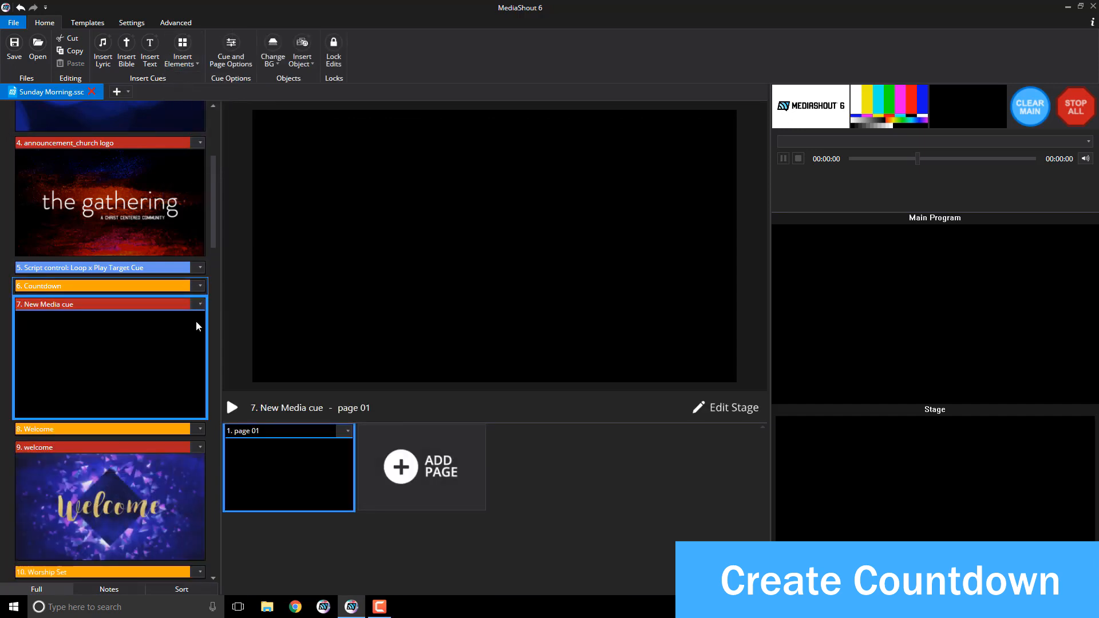
pyautogui.click(276, 67)
pyautogui.moveTo(277, 80)
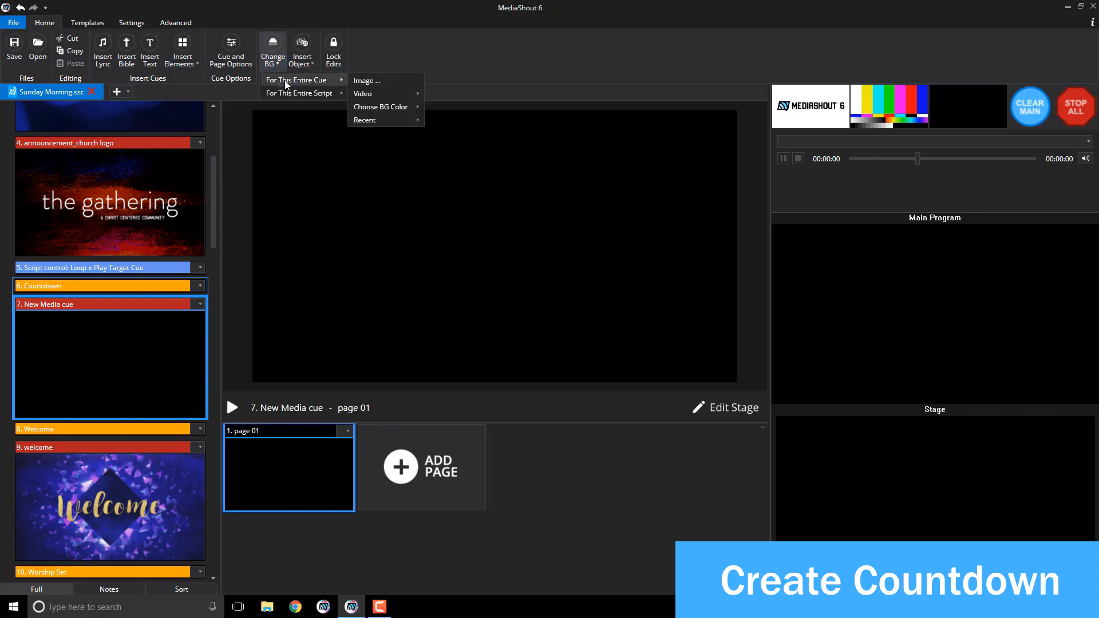
pyautogui.moveTo(383, 95)
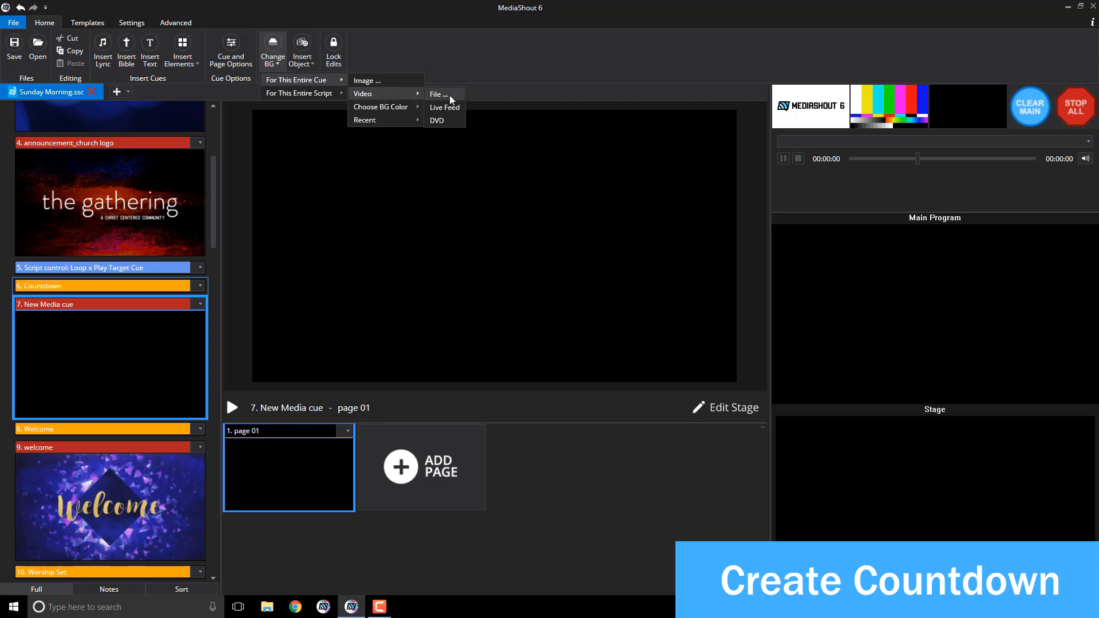
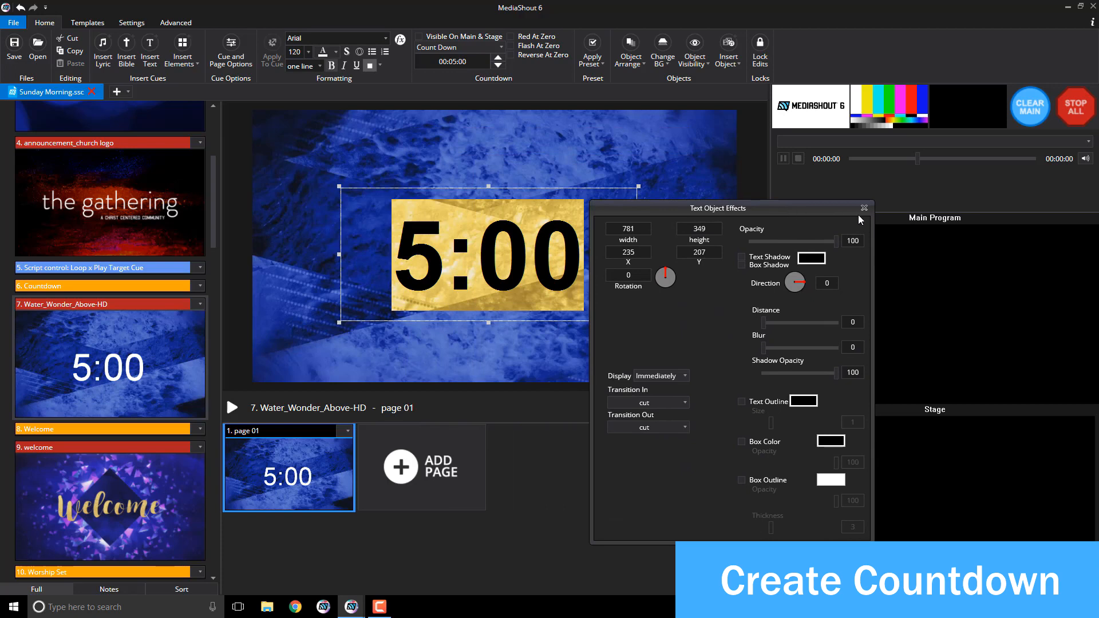
# Step: Close Text Object Effects and select cue 7, the Water_Wonder_Above-HD countdown cue
pyautogui.click(860, 210)
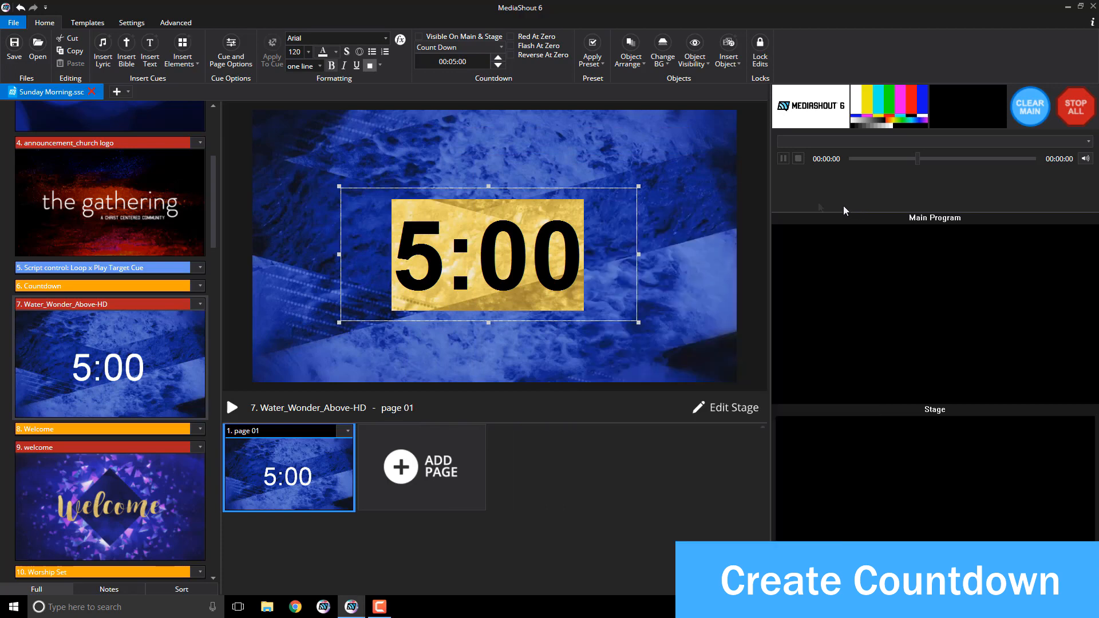
pyautogui.click(164, 378)
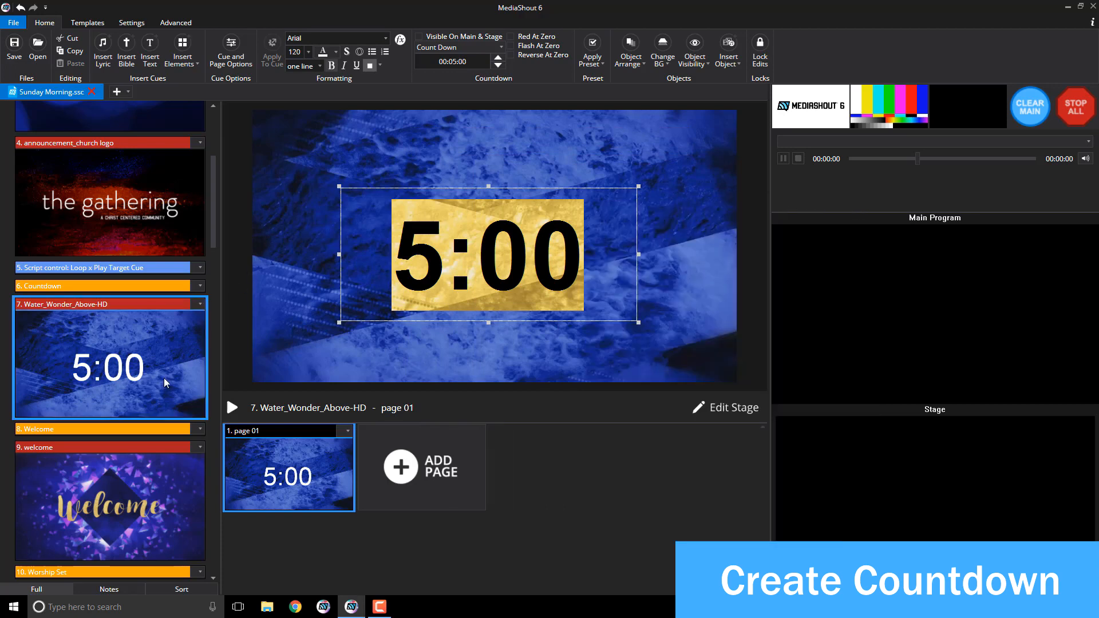
pyautogui.doubleClick(164, 361)
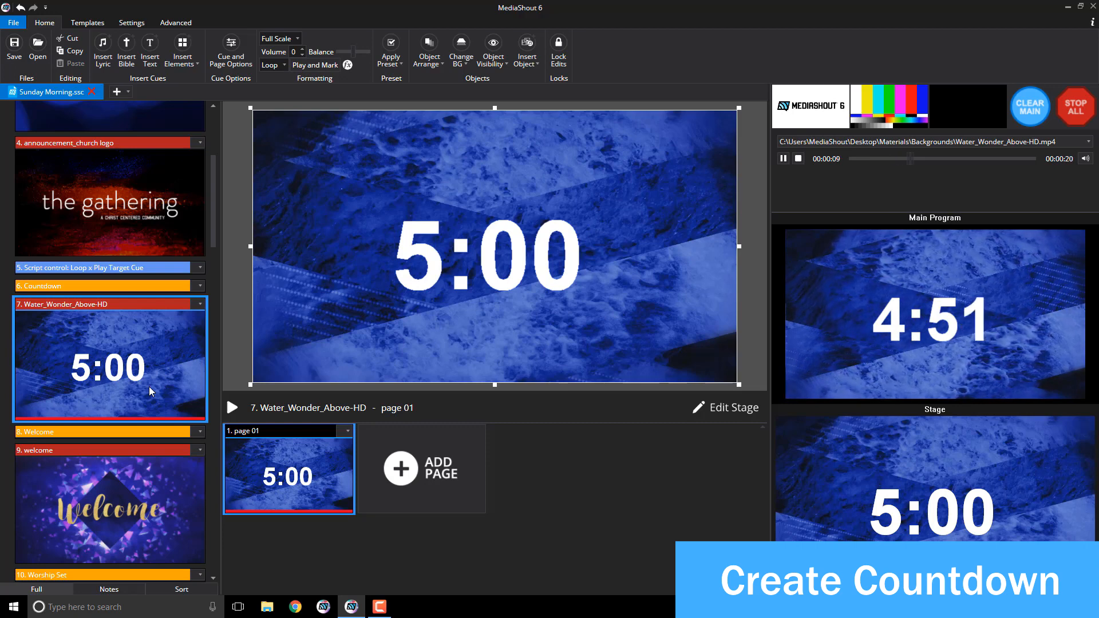
pyautogui.click(1072, 109)
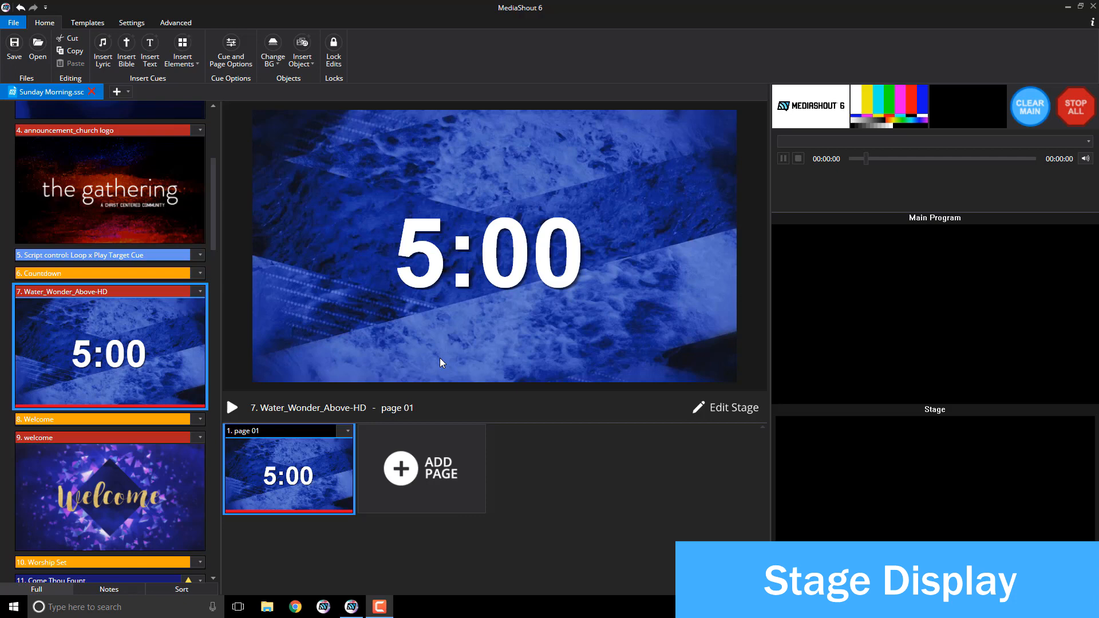
# Step: Open the stage layout for Sacred Melody's Verse 1a page and select its title text box
pyautogui.scroll(-7, 166, 365)
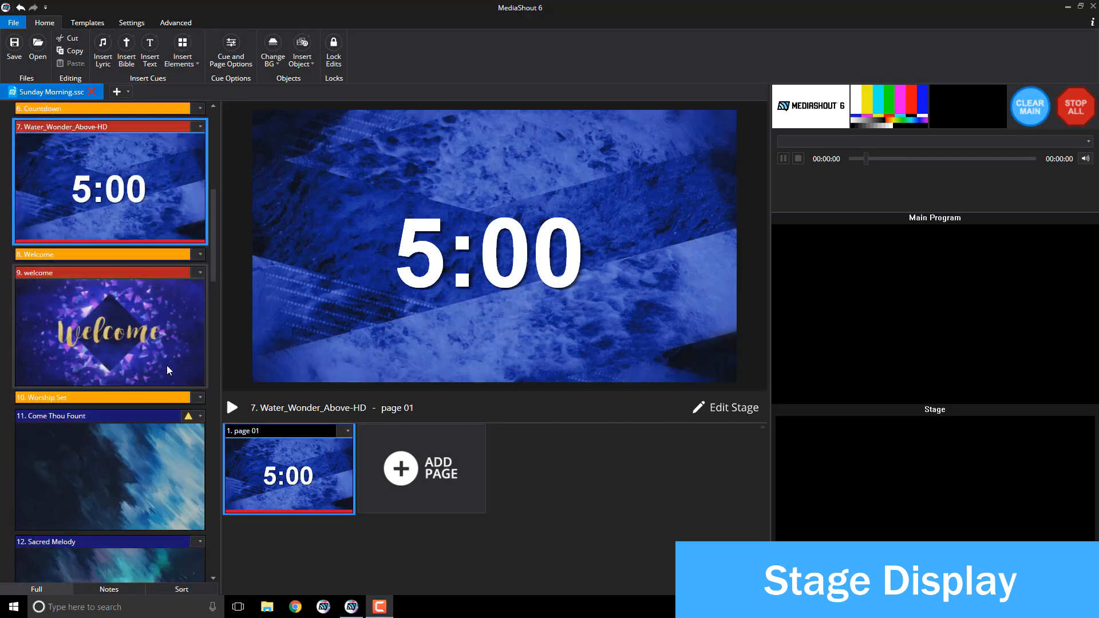
pyautogui.click(153, 368)
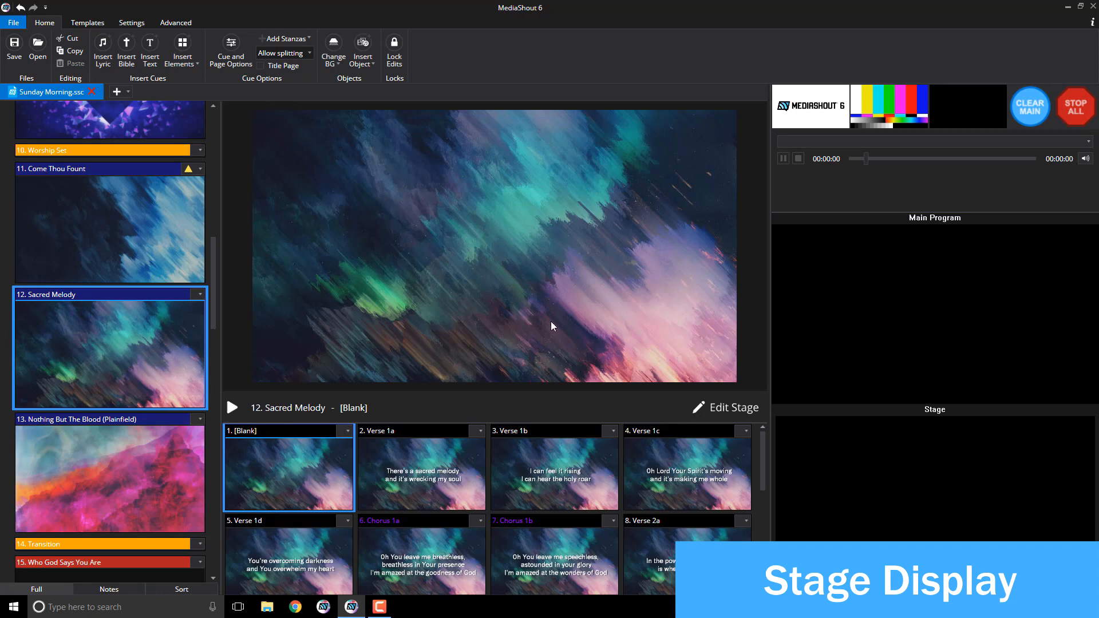
pyautogui.click(449, 455)
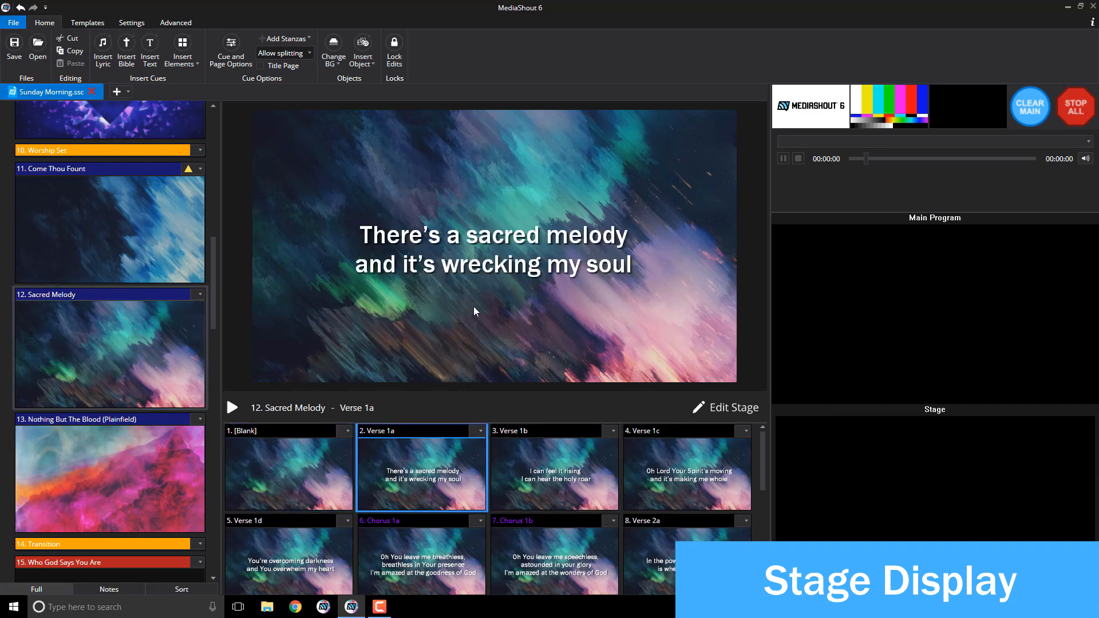
pyautogui.click(744, 409)
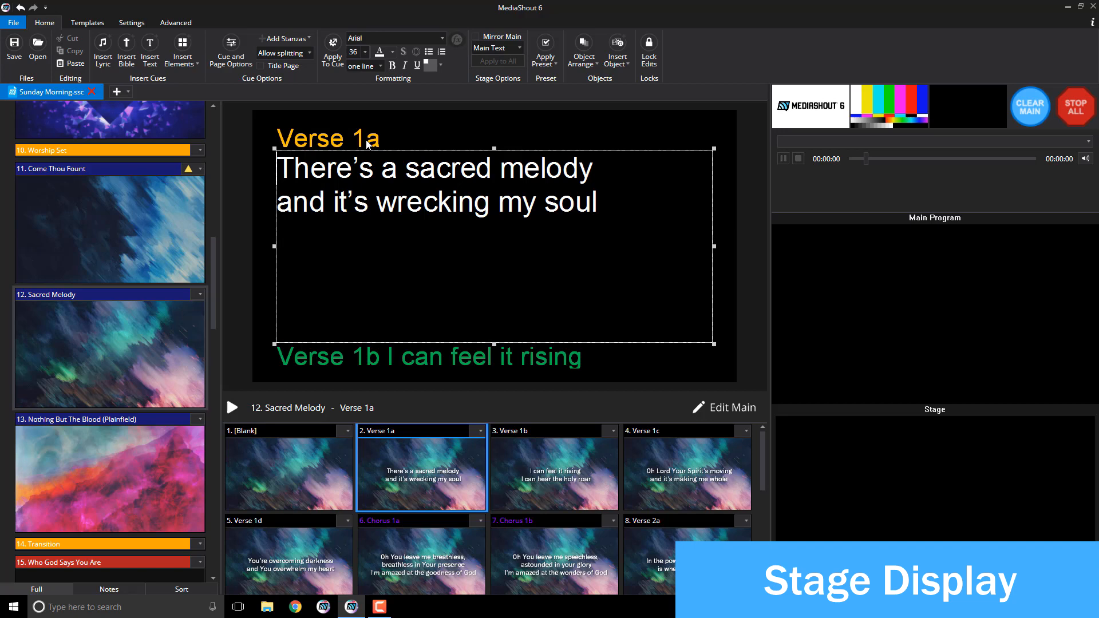
pyautogui.click(368, 143)
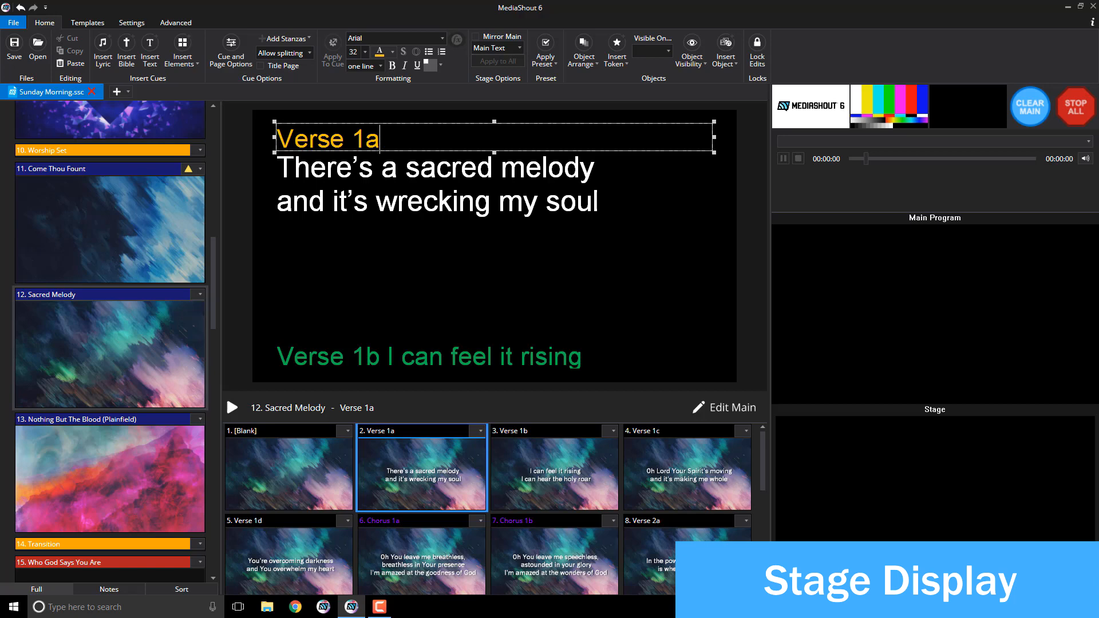
# Step: Inspect the stage text boxes and the live token list without inserting anything
pyautogui.tripleClick(378, 131)
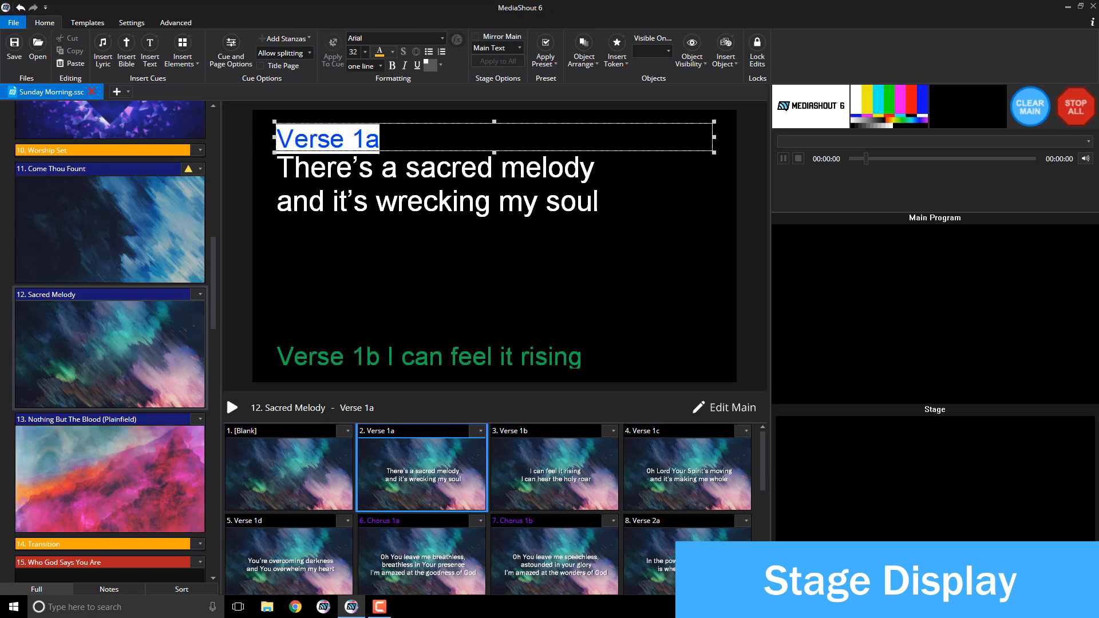
pyautogui.click(616, 54)
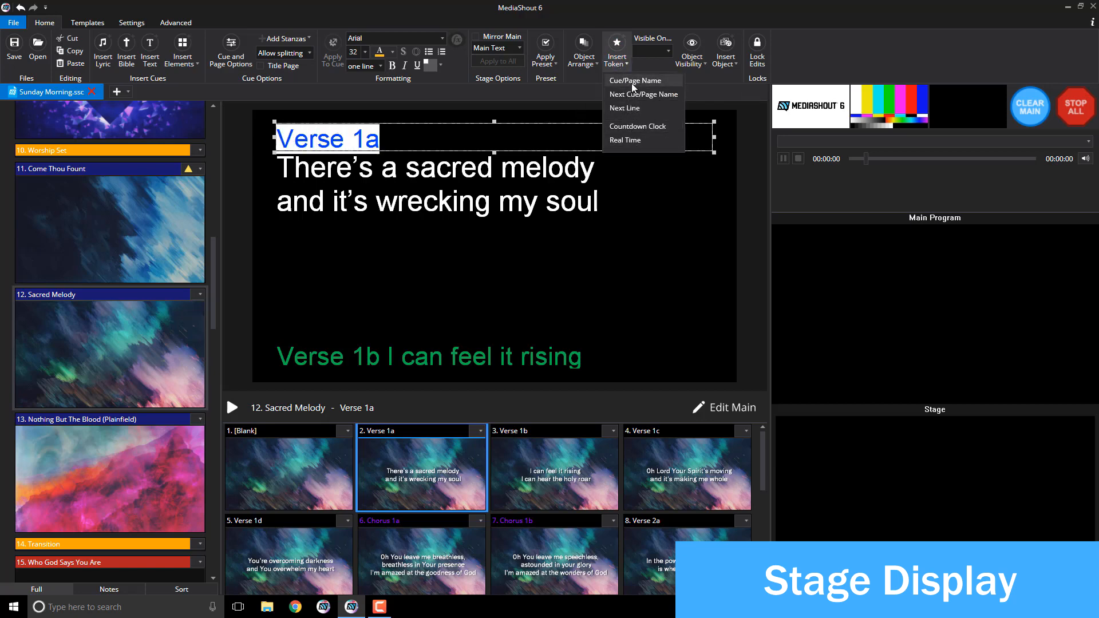
pyautogui.click(617, 54)
pyautogui.click(568, 184)
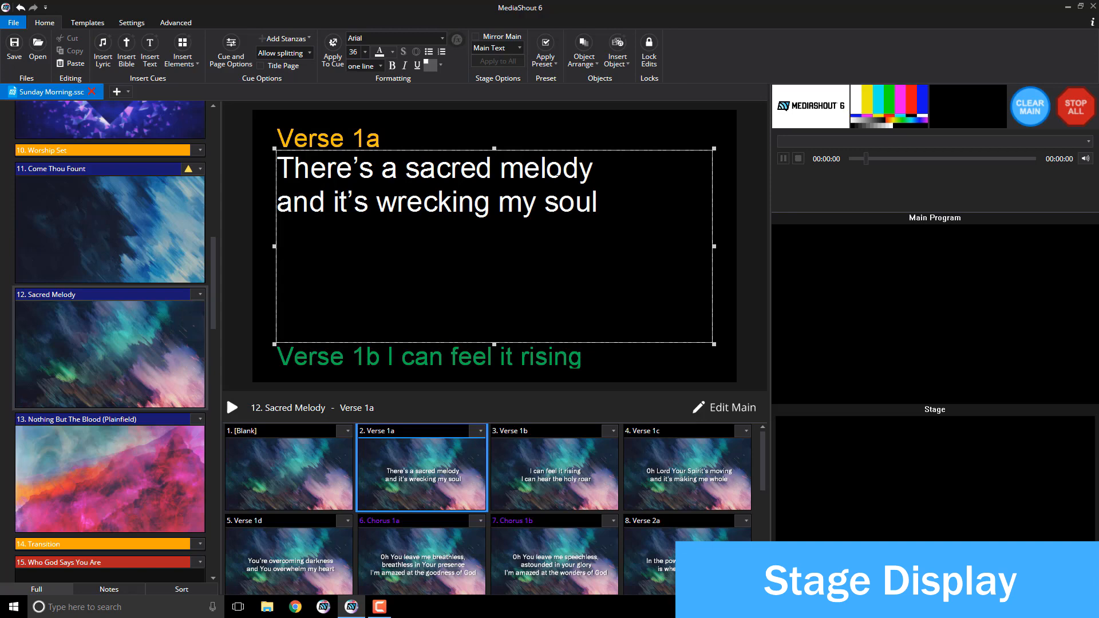
pyautogui.click(538, 361)
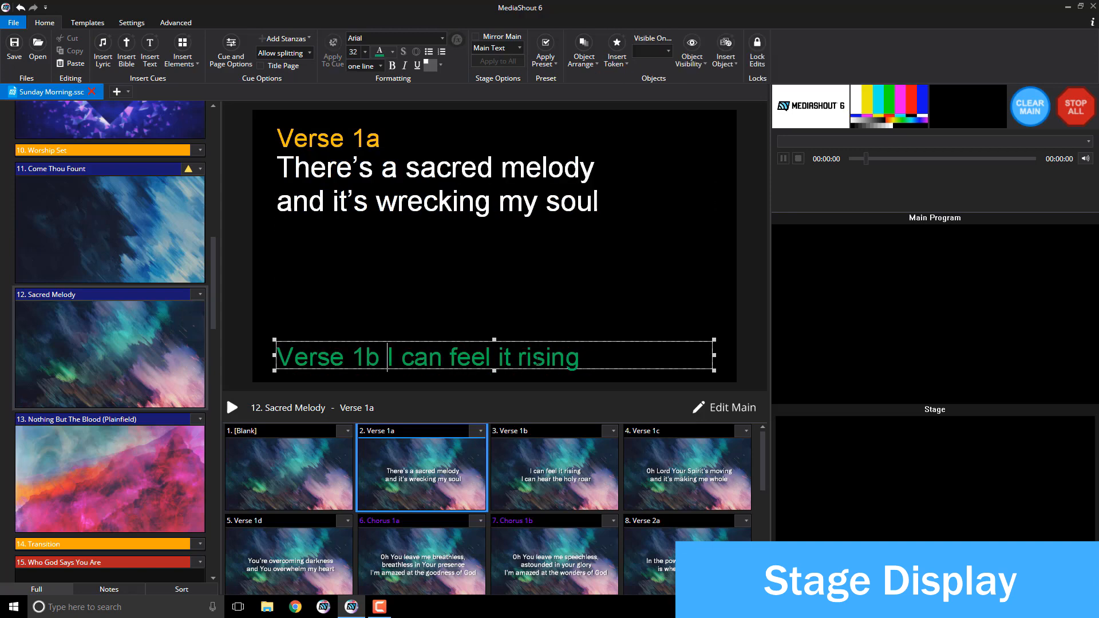
# Step: Set the Verse 1b preview line to font size 28 and centre it
pyautogui.moveTo(580, 357); pyautogui.dragTo(263, 334)
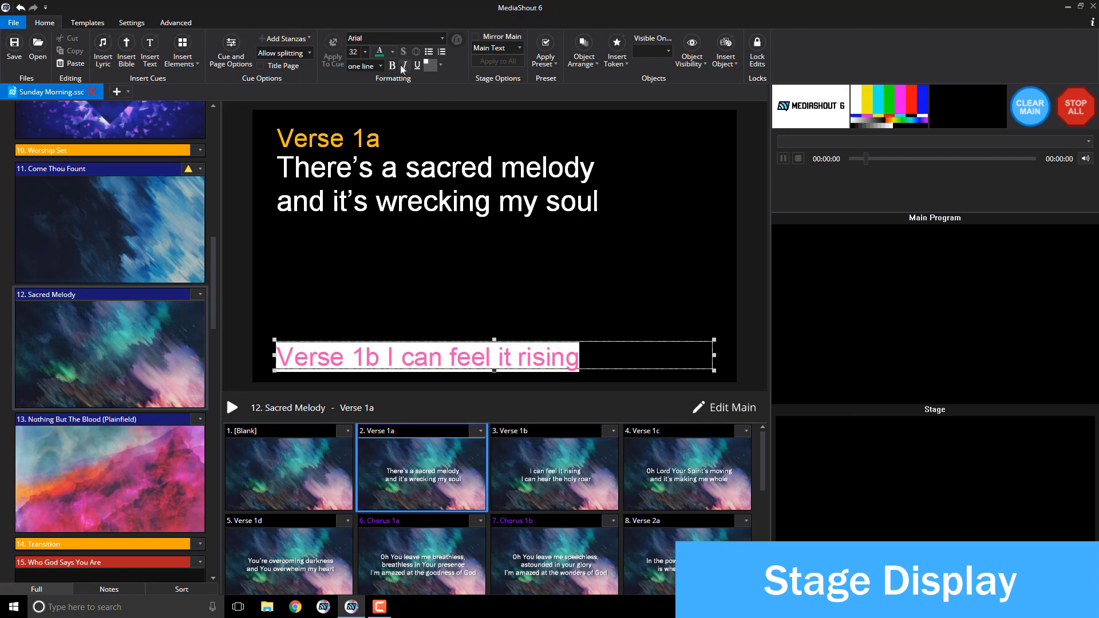
pyautogui.click(366, 52)
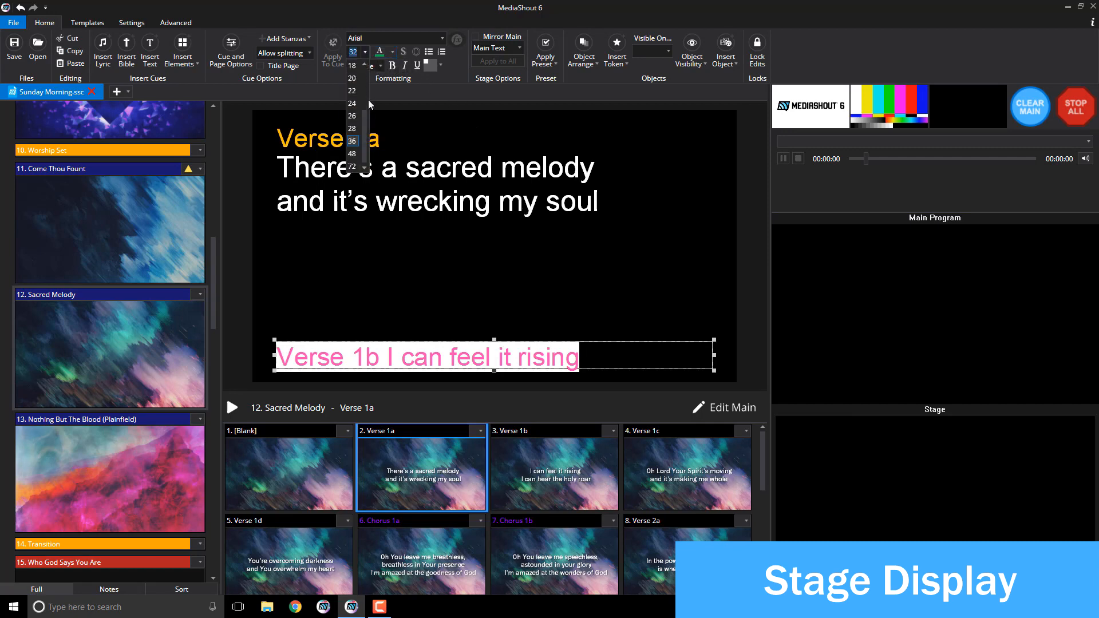
pyautogui.click(352, 128)
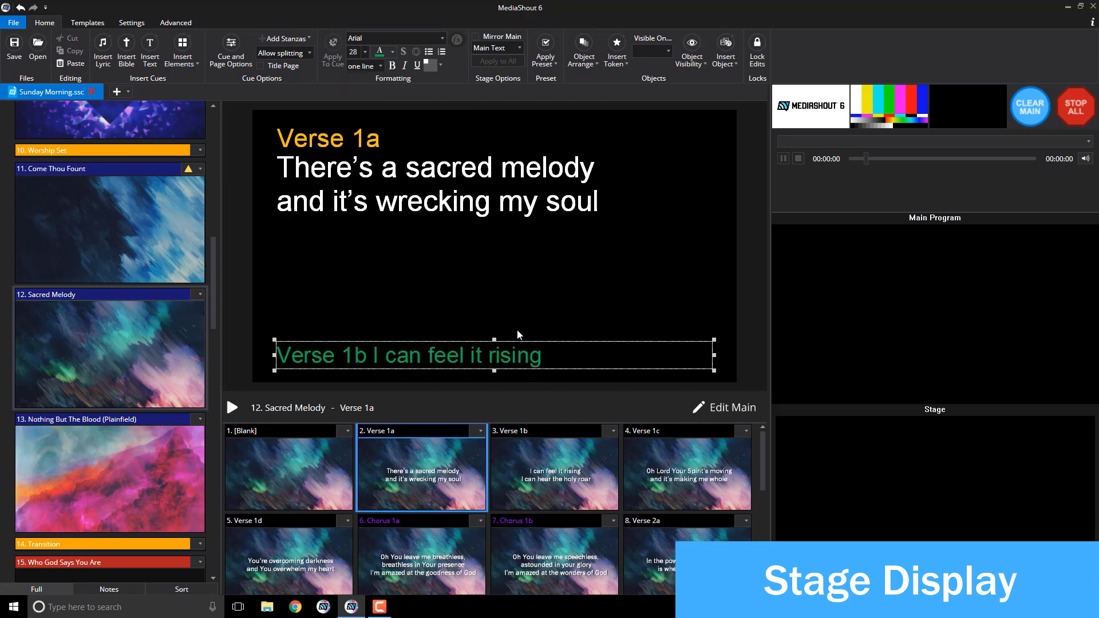
pyautogui.hotkey('ctrl', 'a')
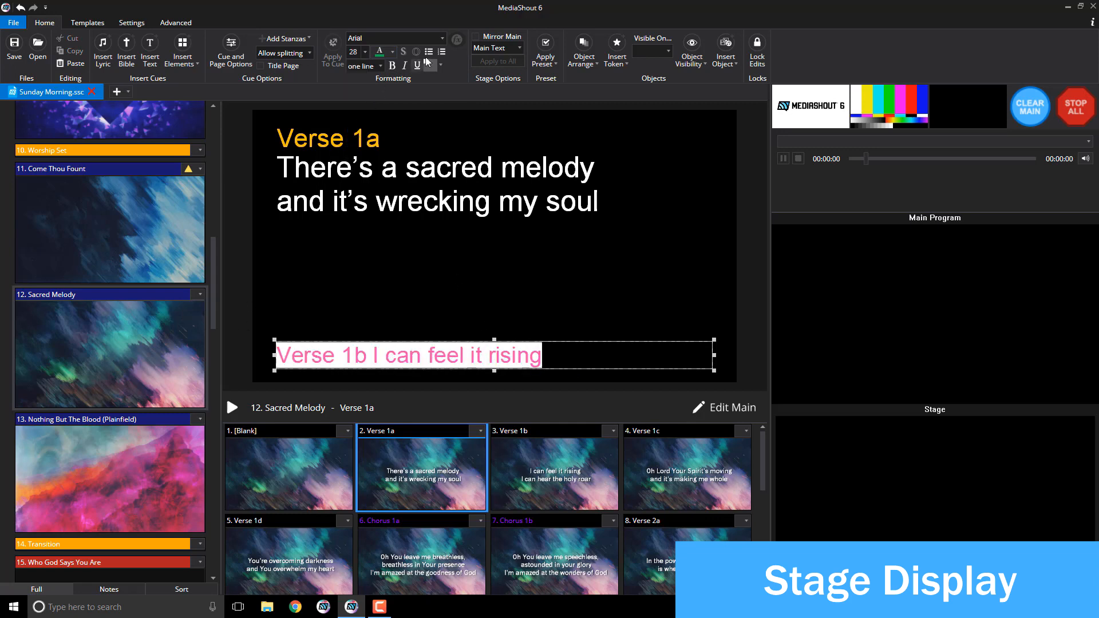
pyautogui.click(439, 65)
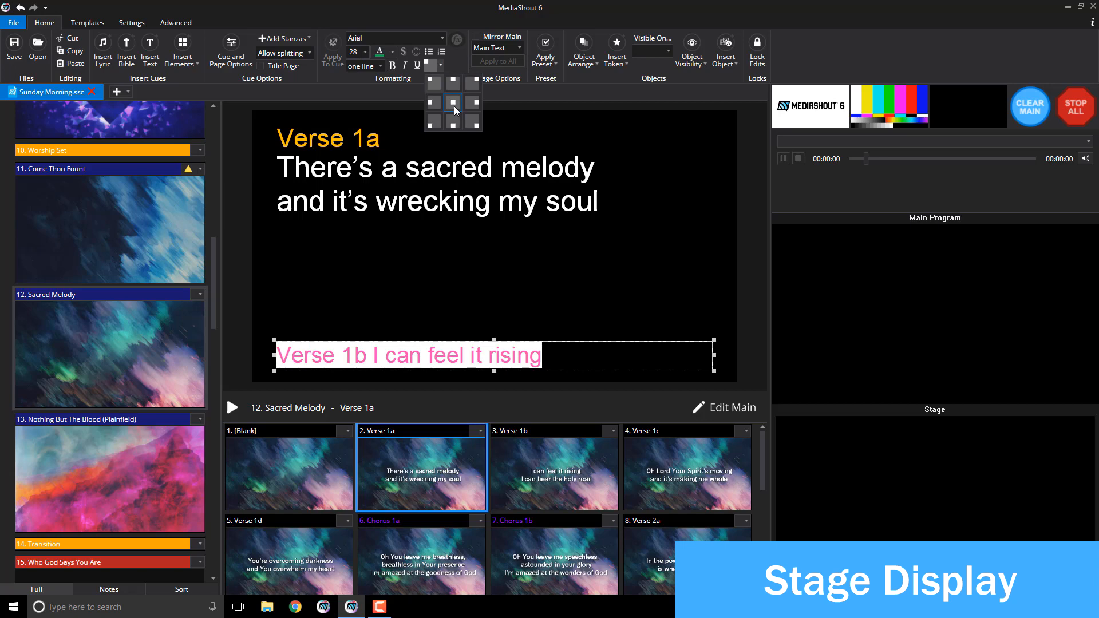
pyautogui.click(454, 106)
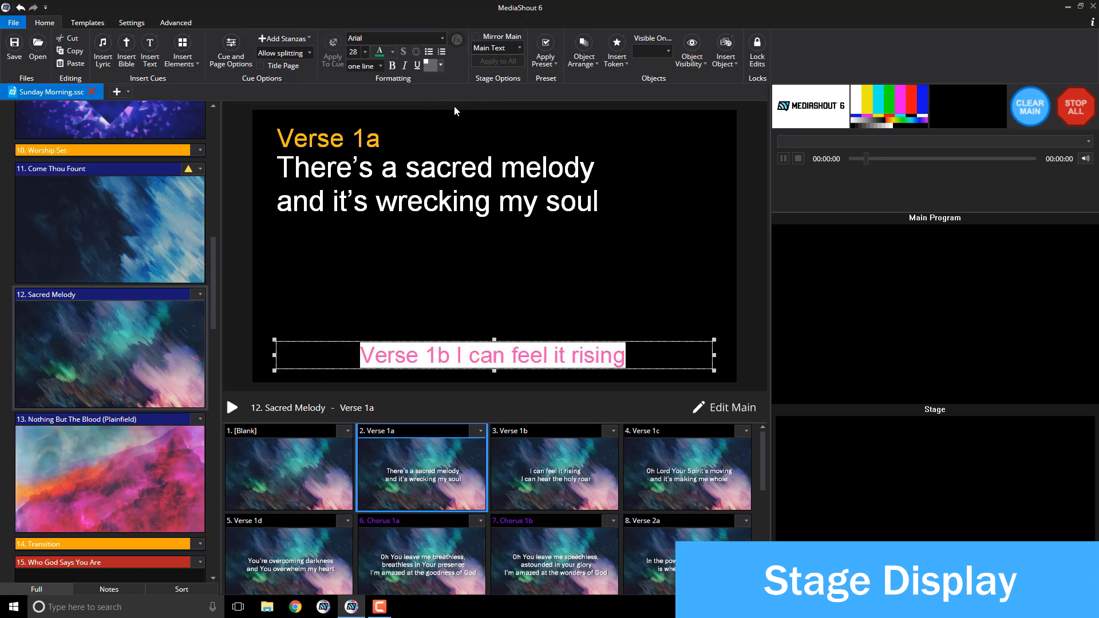
# Step: Centre the lyrics middle-centre, apply the layout to the cue, and check Verse 1b
pyautogui.click(472, 177)
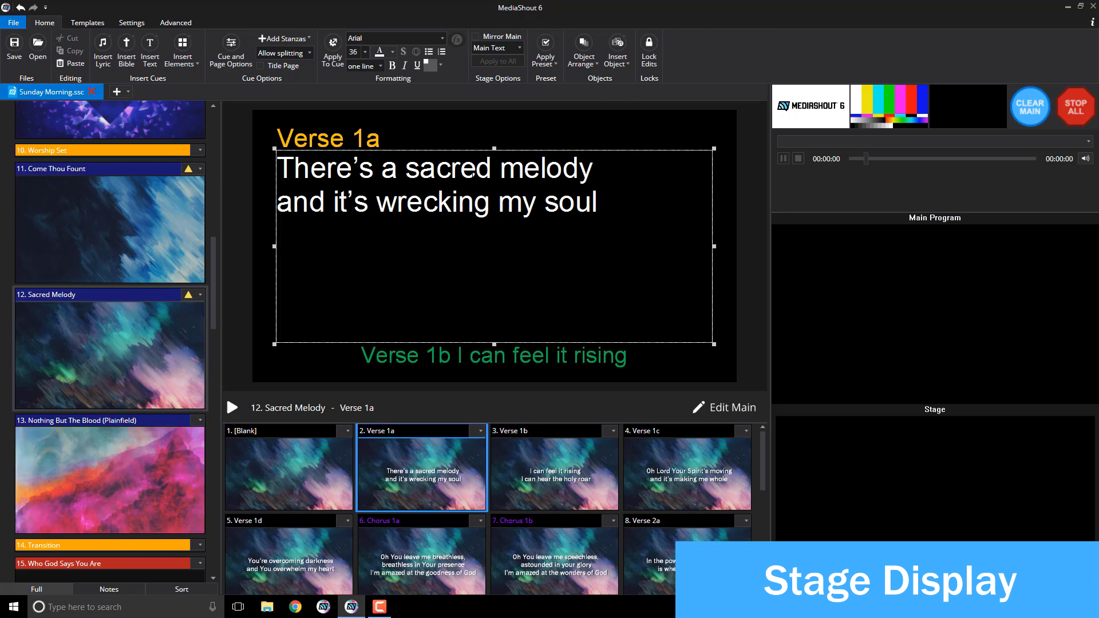
pyautogui.click(441, 64)
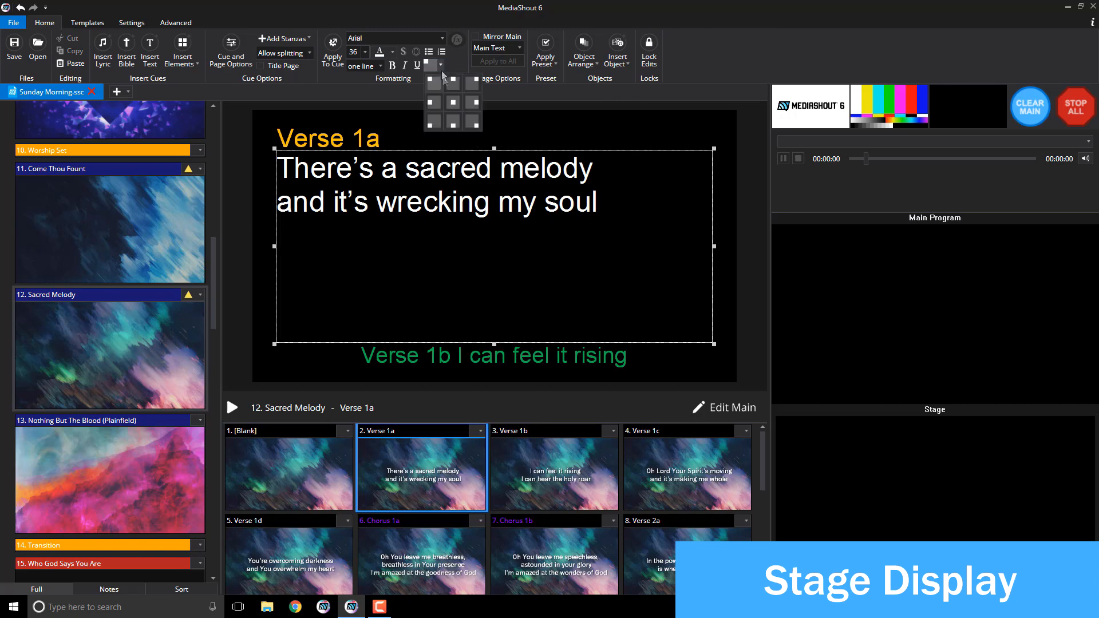
pyautogui.click(450, 102)
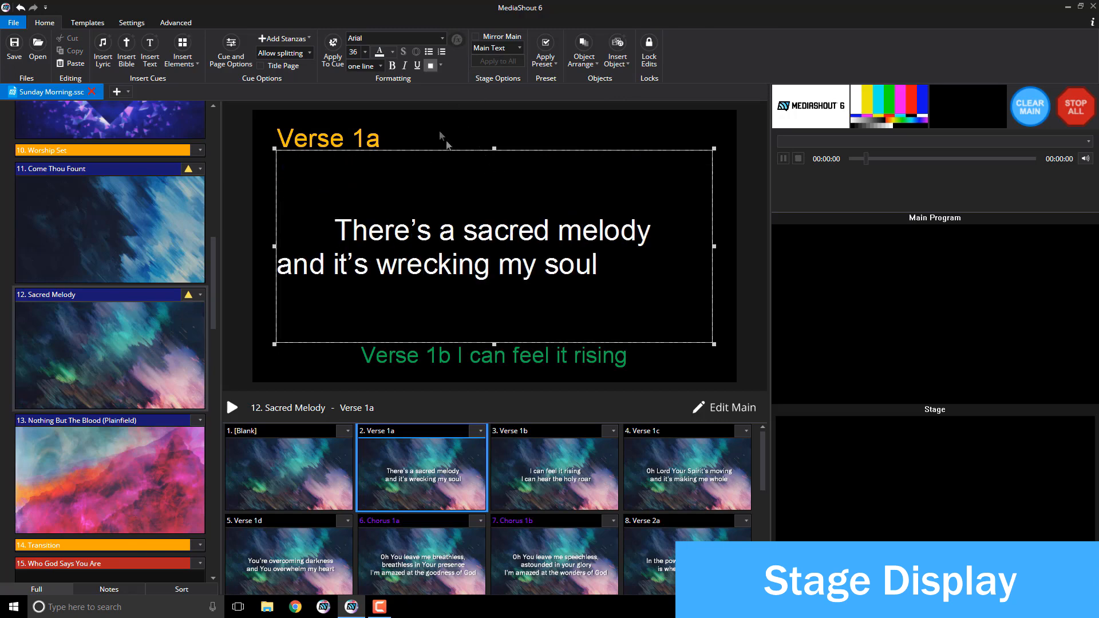
pyautogui.click(339, 61)
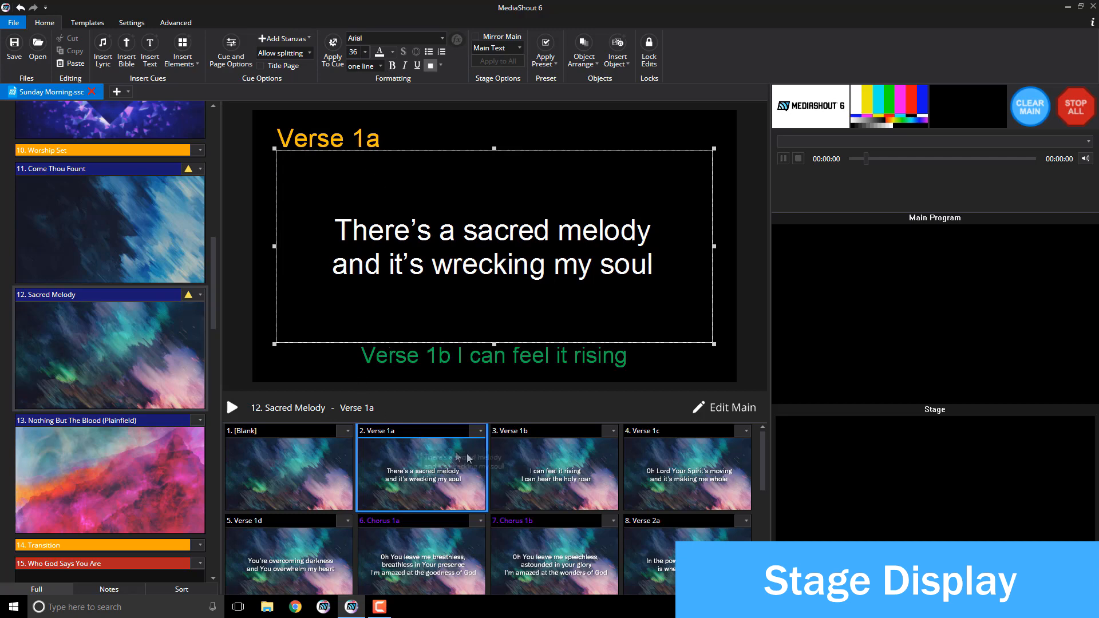
pyautogui.click(552, 472)
pyautogui.click(464, 474)
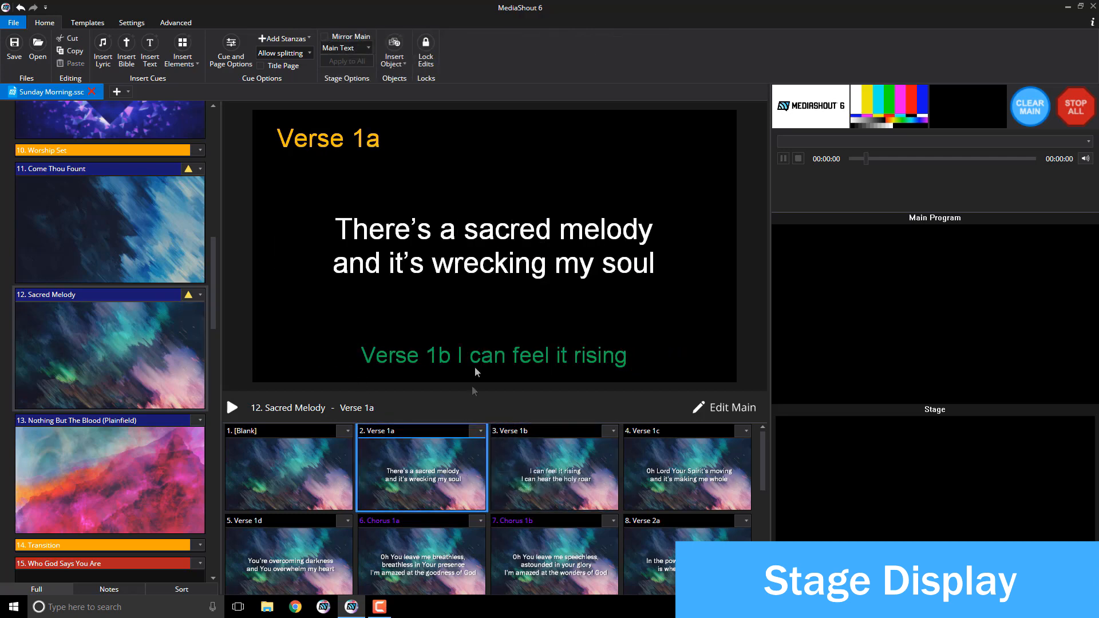
pyautogui.click(494, 267)
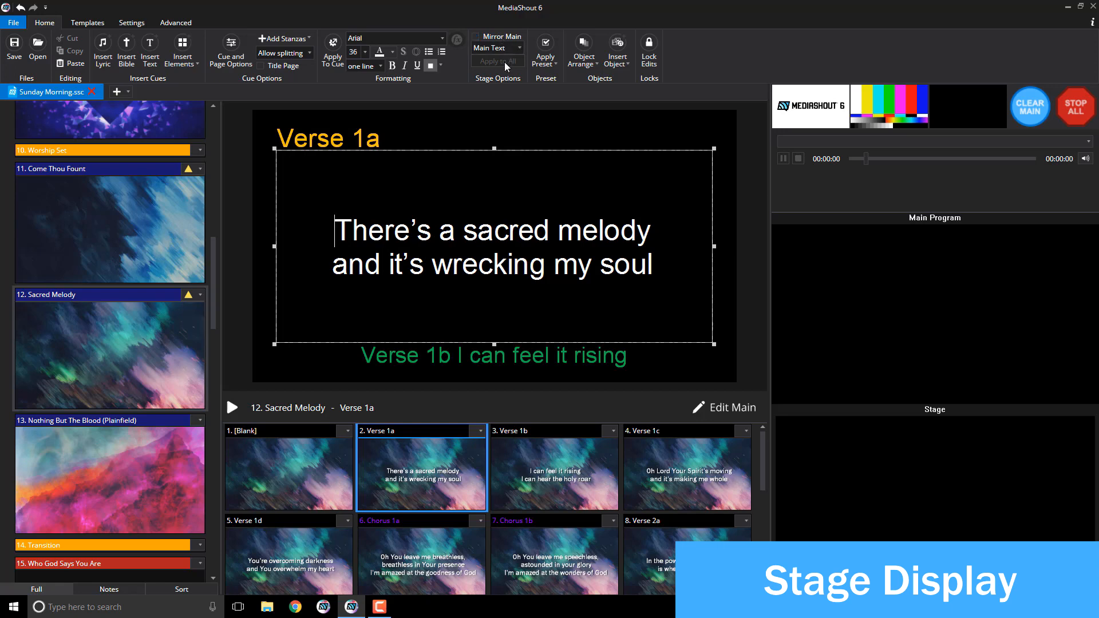
pyautogui.click(141, 24)
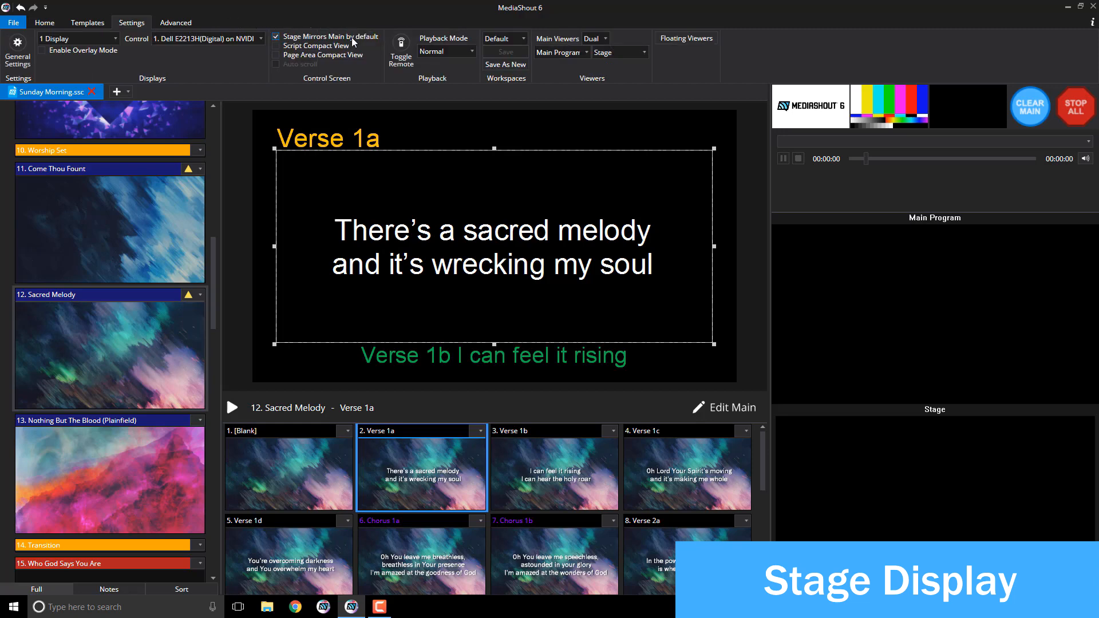
pyautogui.click(53, 23)
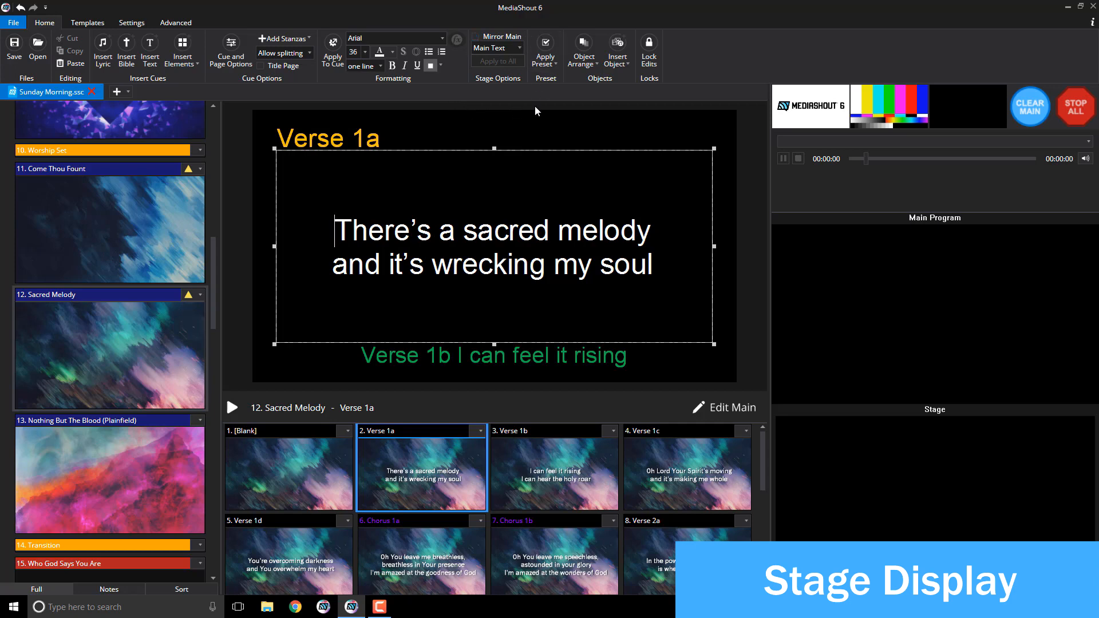
pyautogui.click(516, 49)
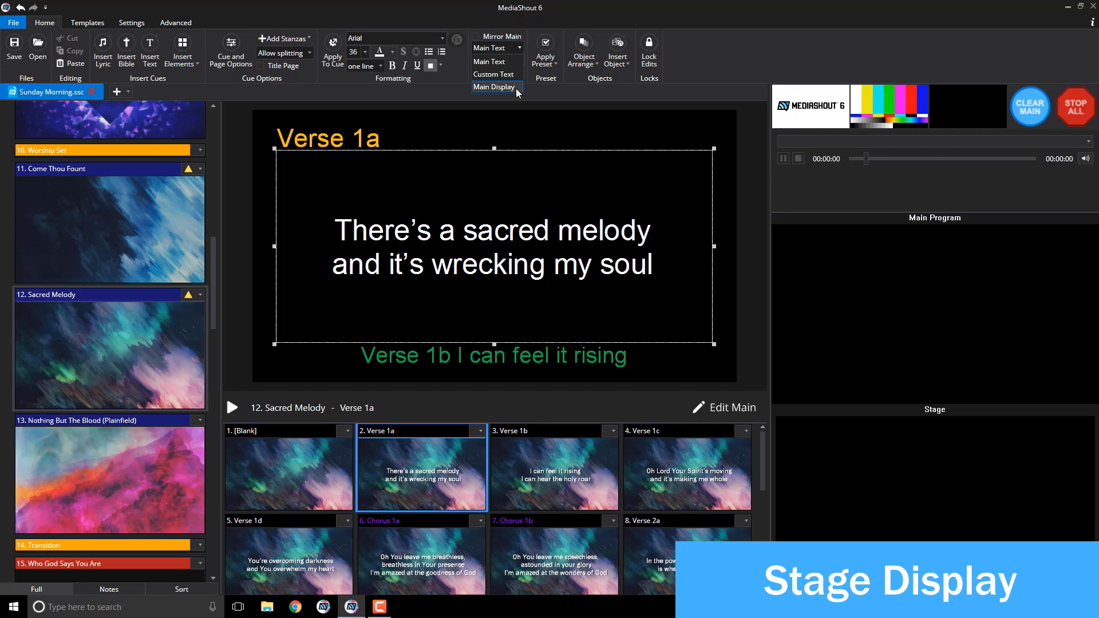
# Step: Close the Main Text choices unchanged and bring up the template options
pyautogui.click(516, 87)
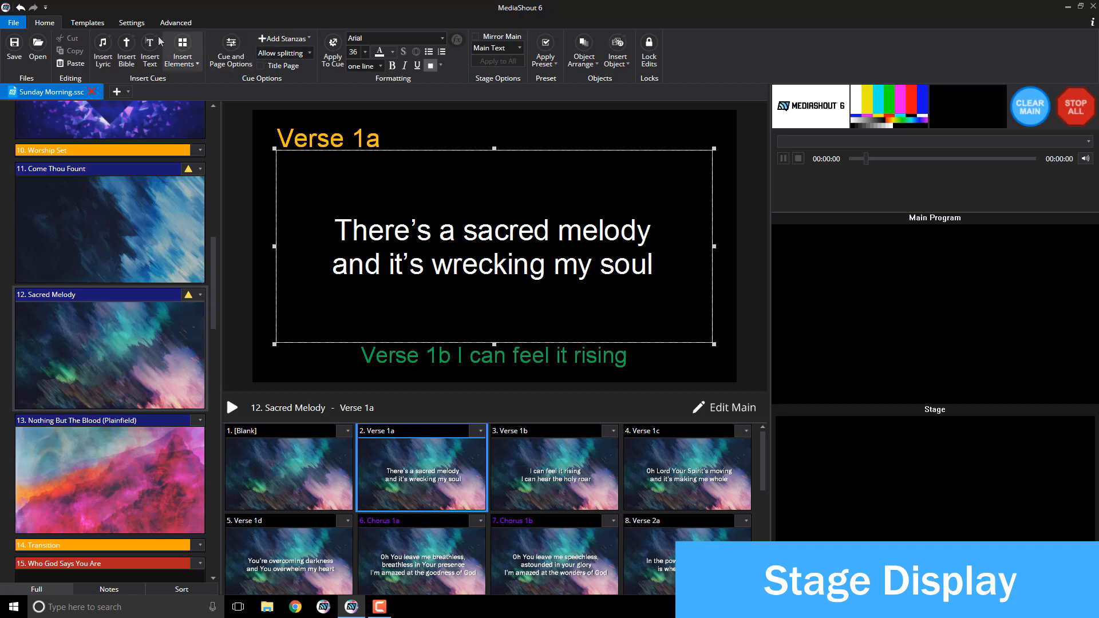
pyautogui.click(91, 23)
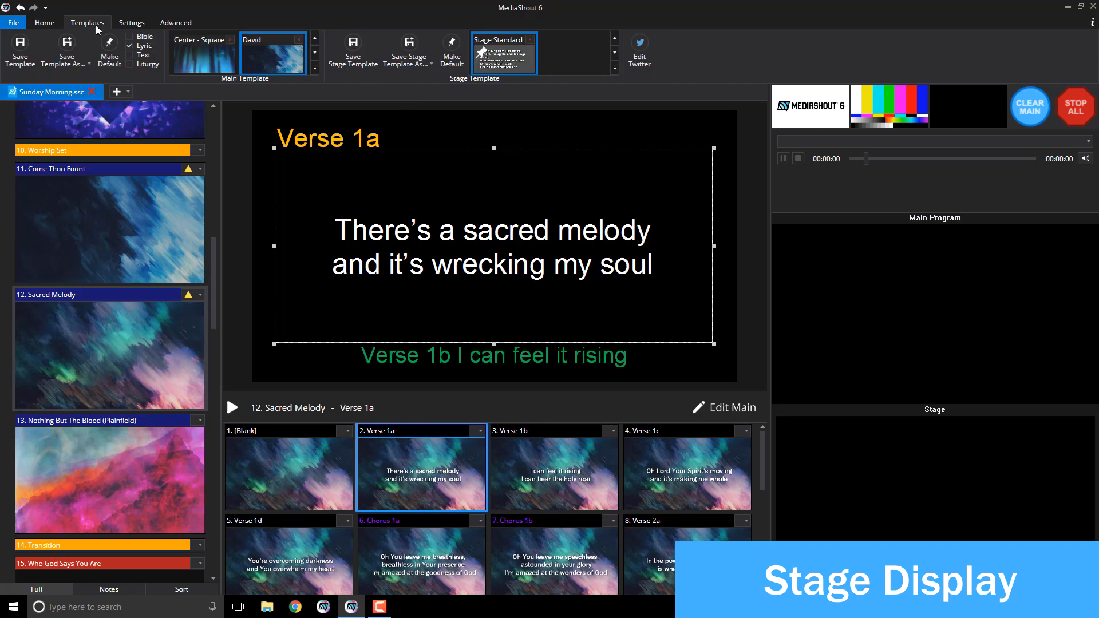
# Step: Save the layout as Stage Standard and apply it to Come Thou Fount
pyautogui.click(356, 57)
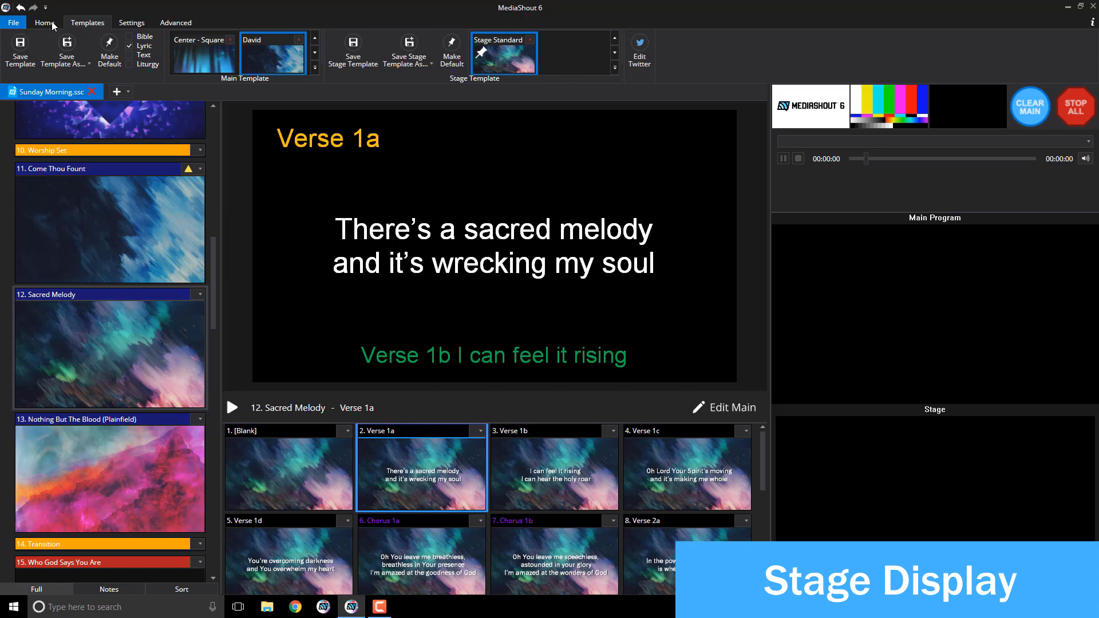
pyautogui.click(75, 220)
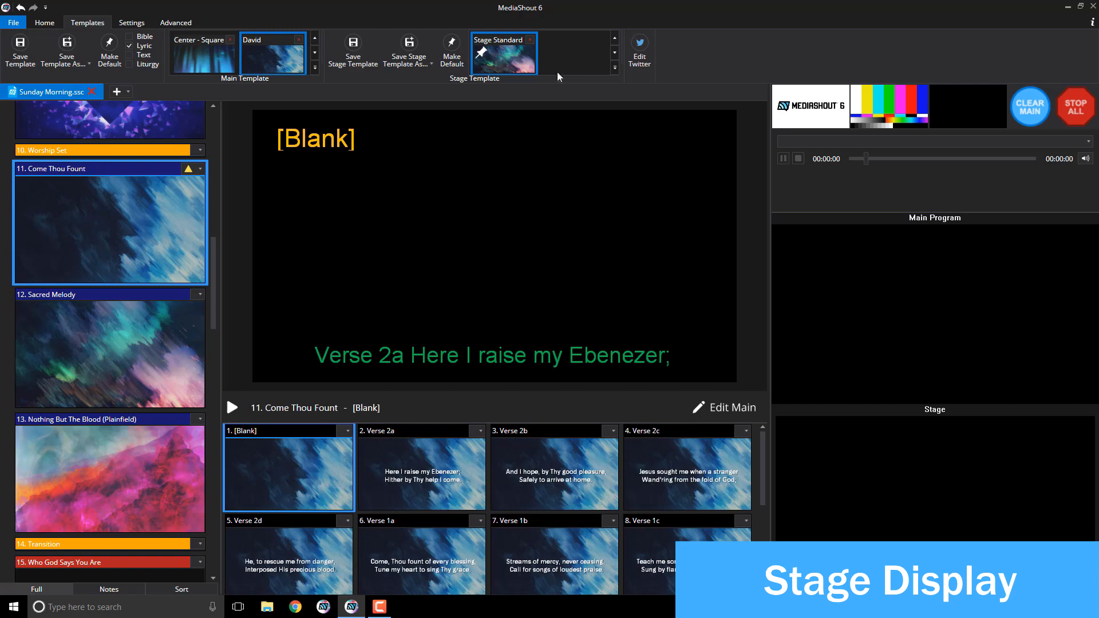
pyautogui.click(504, 67)
pyautogui.click(598, 335)
pyautogui.click(431, 447)
pyautogui.click(525, 456)
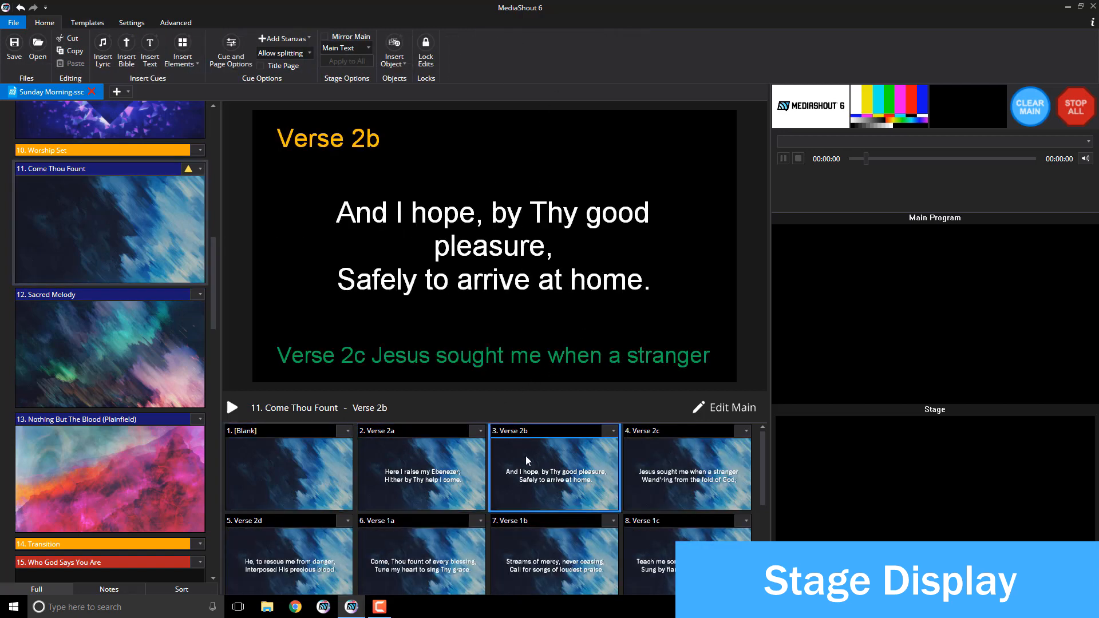
# Step: Apply the Stage Standard stage template to Nothing But The Blood (Plainfield)
pyautogui.click(163, 445)
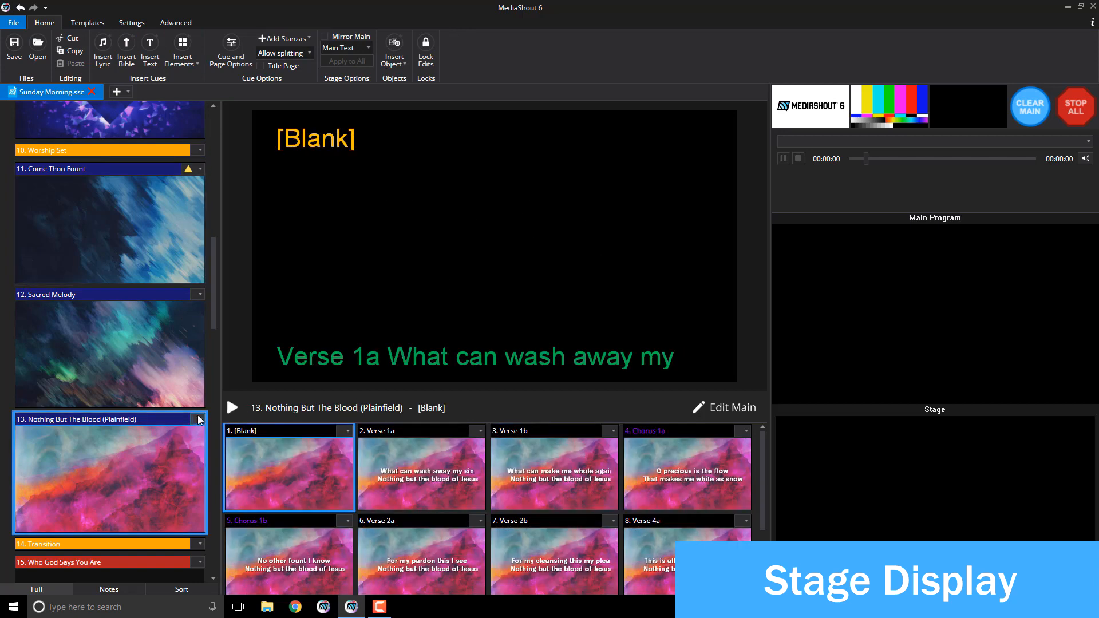
pyautogui.click(390, 484)
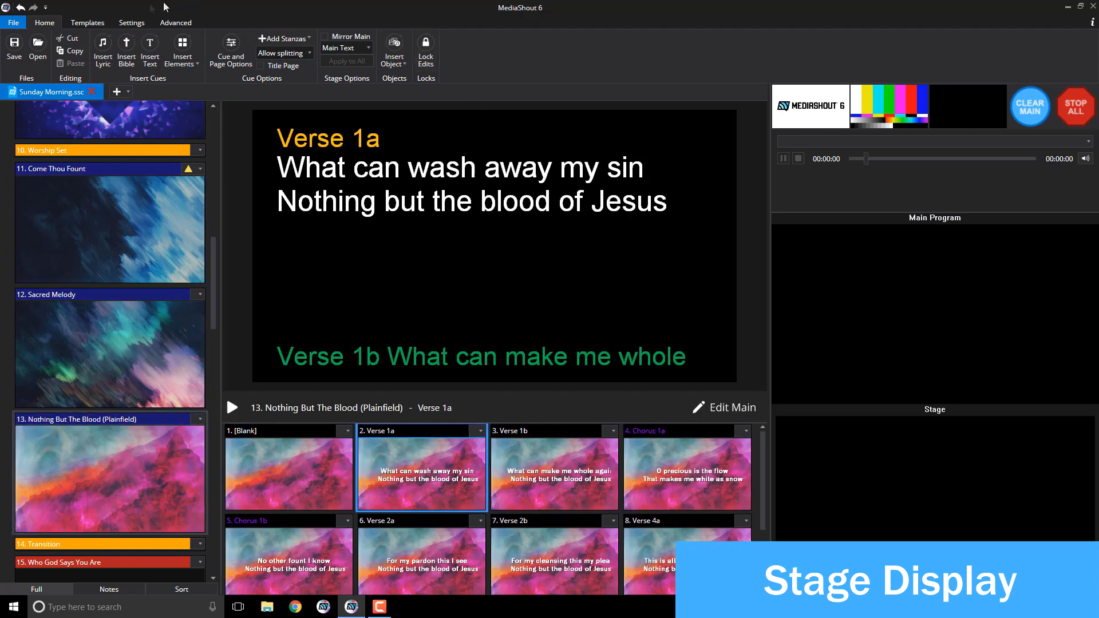
pyautogui.click(92, 23)
pyautogui.click(503, 66)
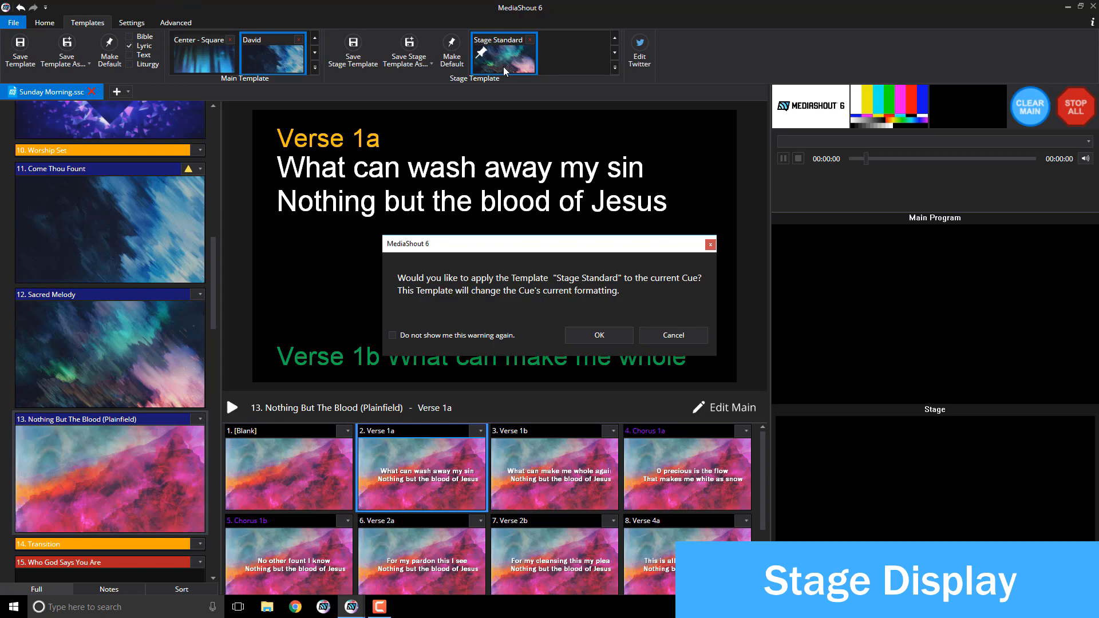
pyautogui.click(599, 335)
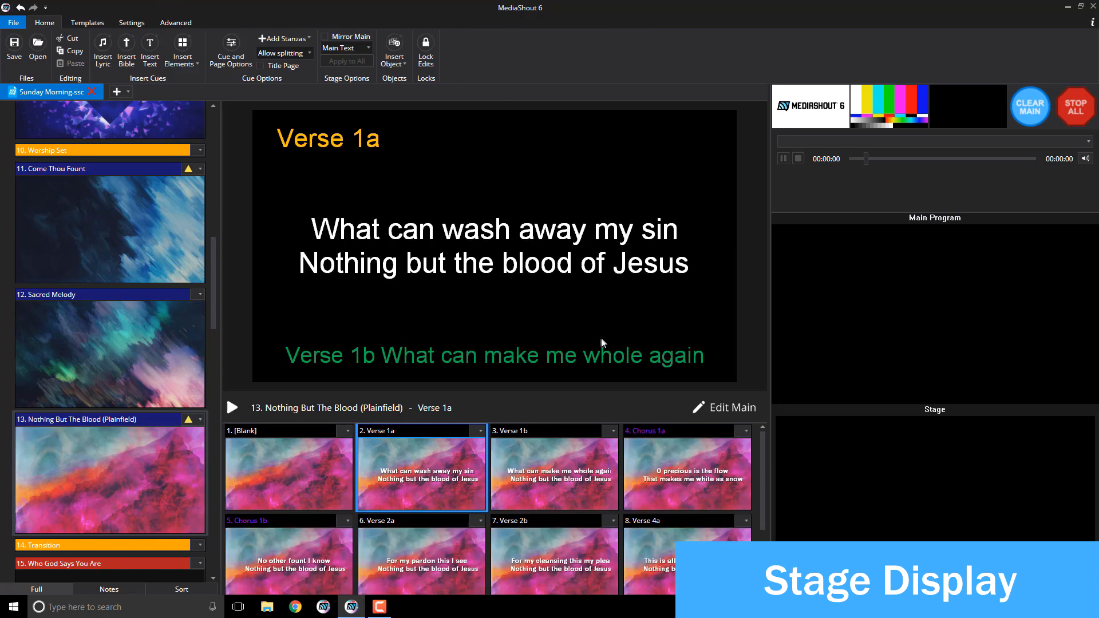
# Step: Save Nothing But The Blood and Come Thou Fount to the library from Cue Properties
pyautogui.click(188, 422)
pyautogui.click(304, 328)
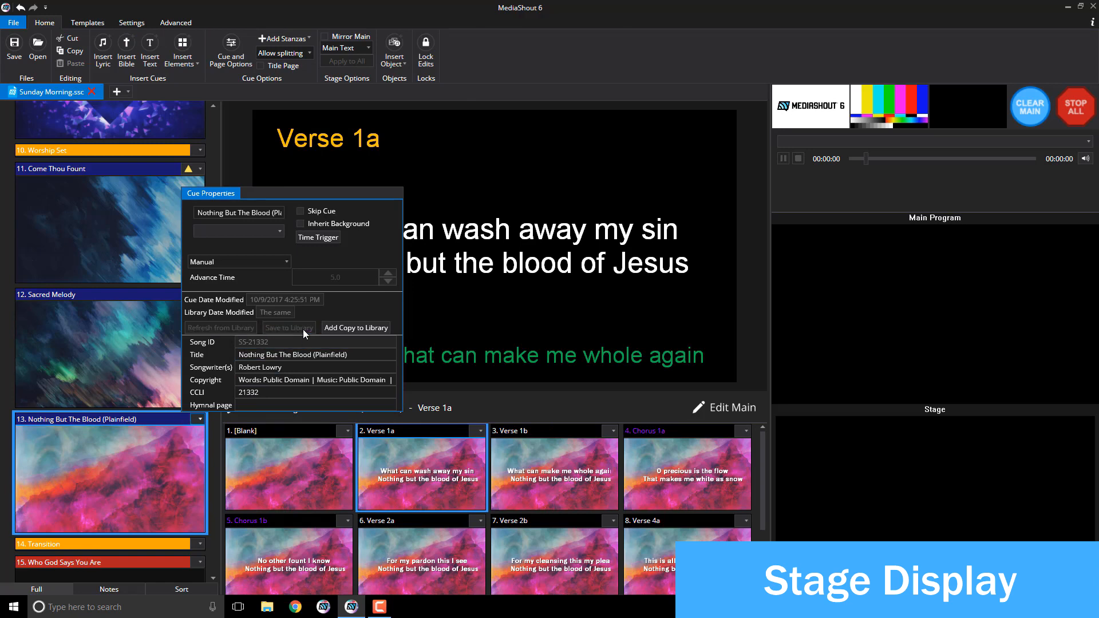
pyautogui.click(198, 170)
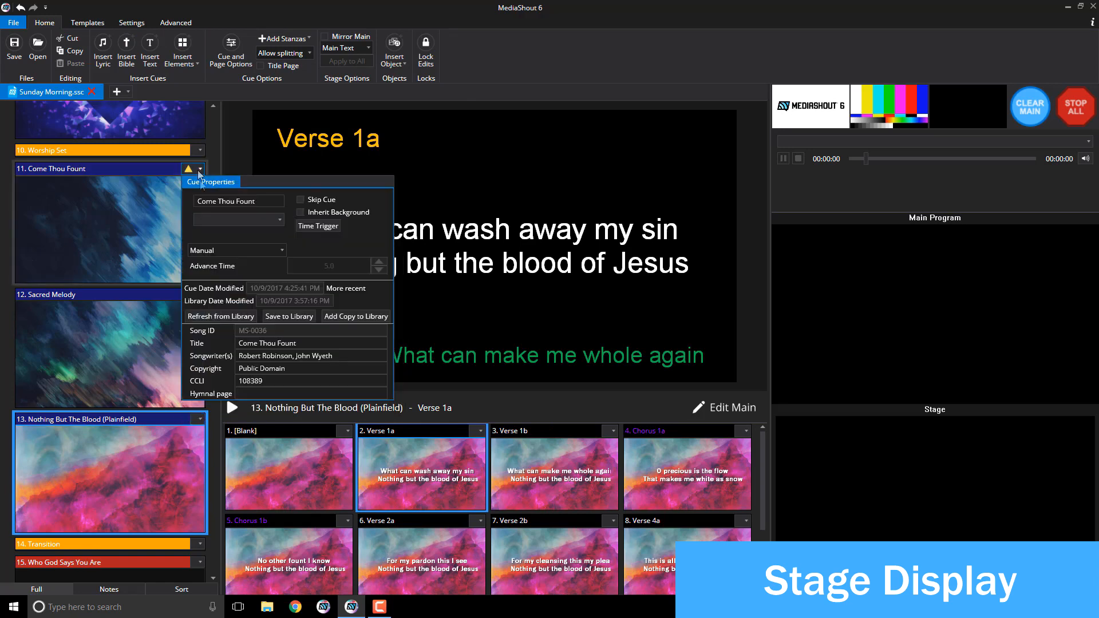
pyautogui.click(270, 316)
pyautogui.click(112, 238)
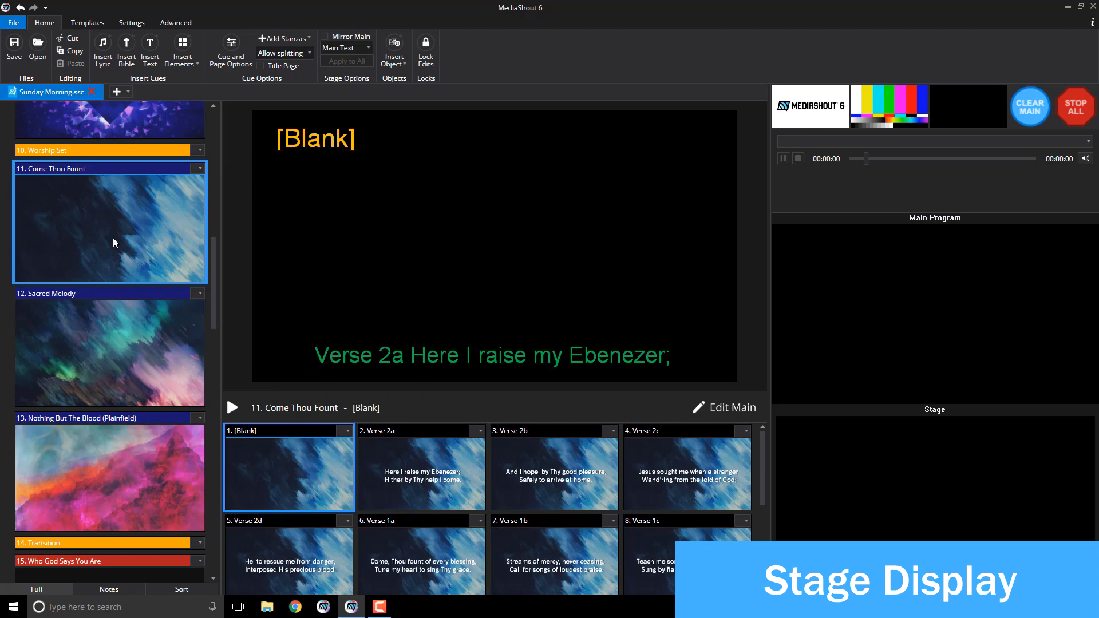
# Step: Tick Mirror Main for cue 15, Who God Says You Are, then select its video background
pyautogui.scroll(-3, 118, 299)
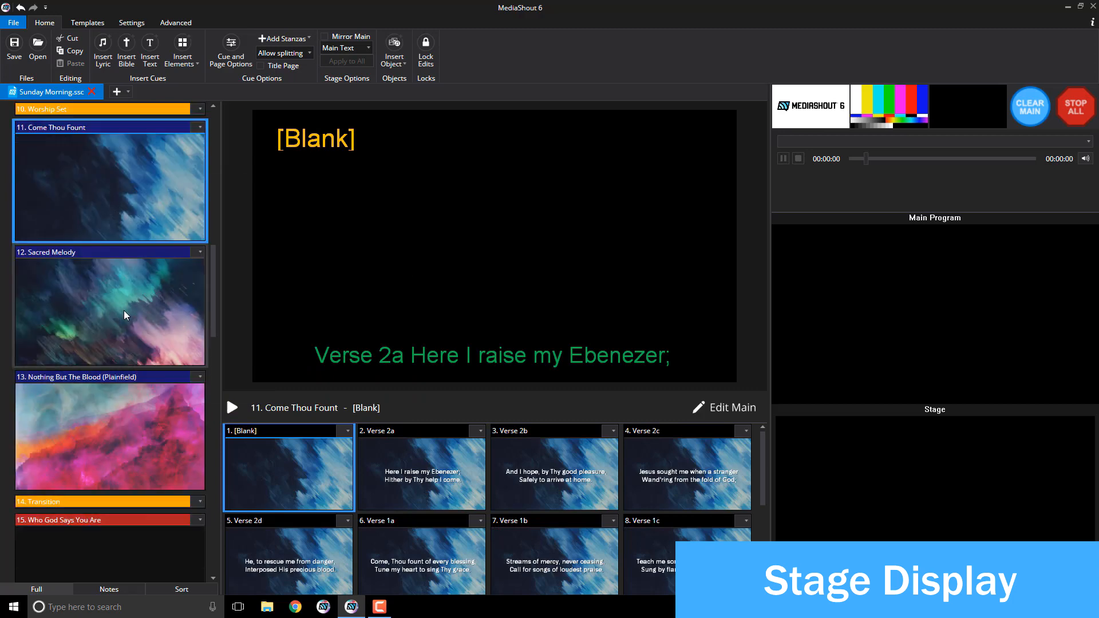
pyautogui.scroll(-3, 132, 293)
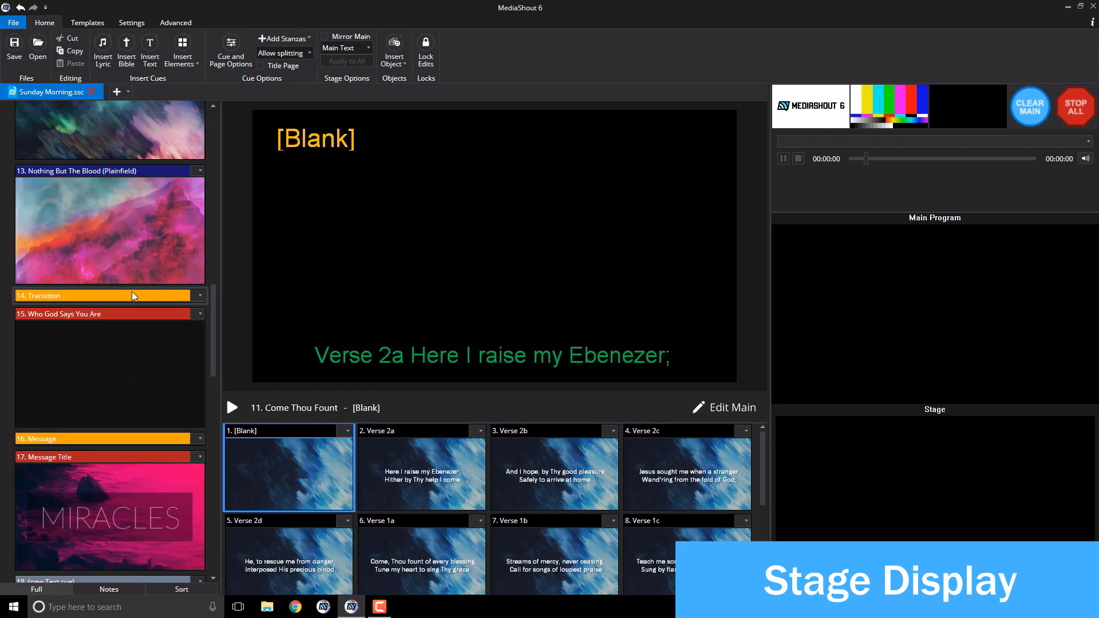
pyautogui.scroll(-2, 132, 288)
pyautogui.click(132, 280)
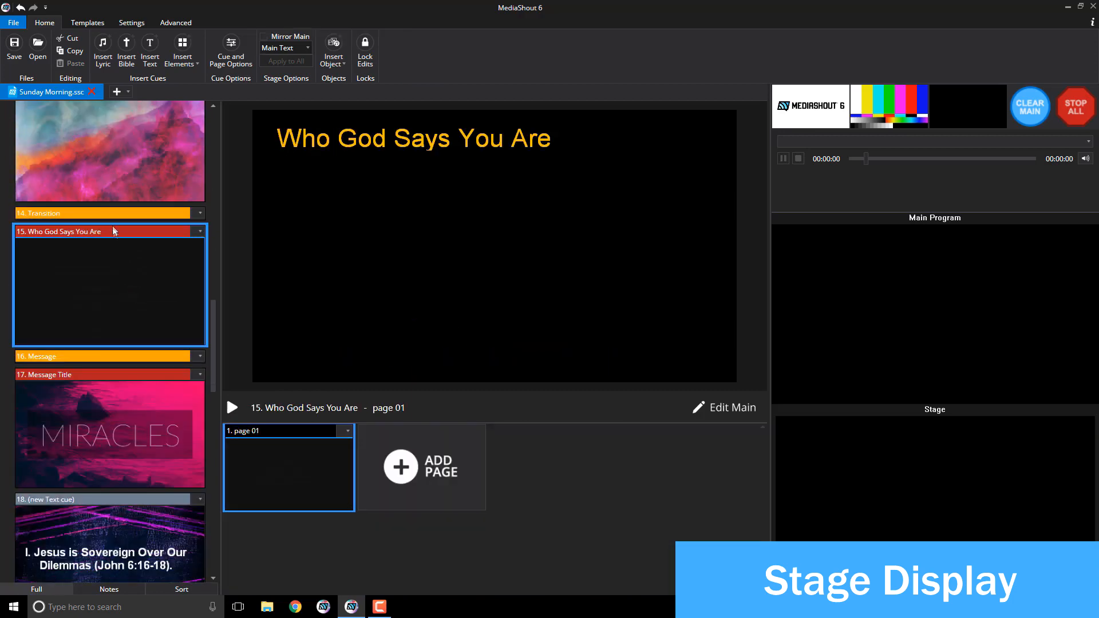
pyautogui.click(303, 37)
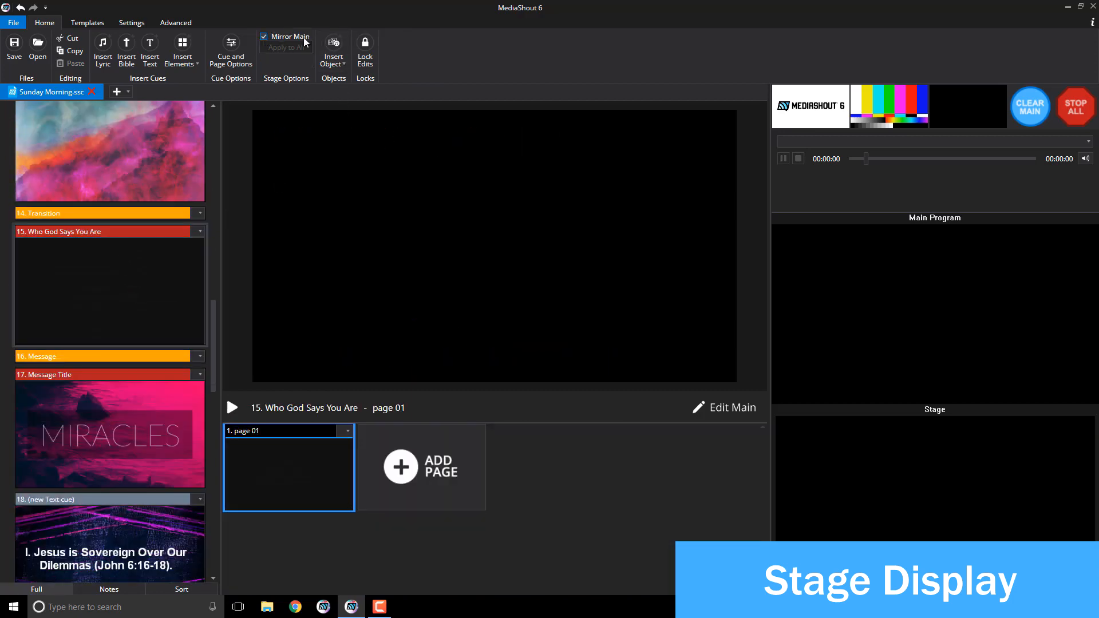
pyautogui.click(175, 305)
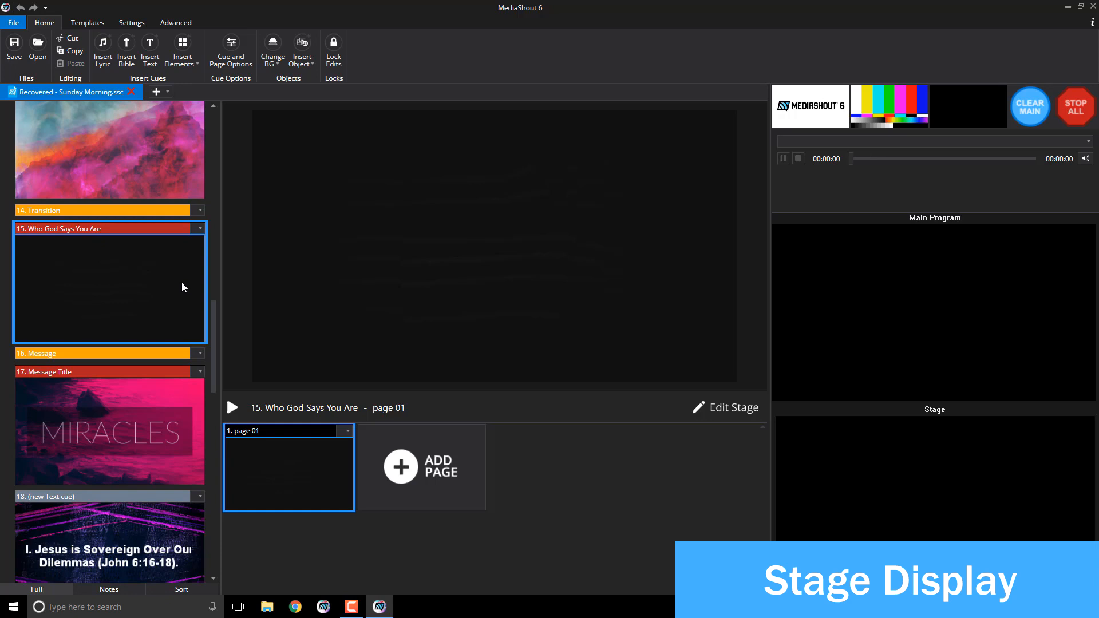
pyautogui.click(406, 296)
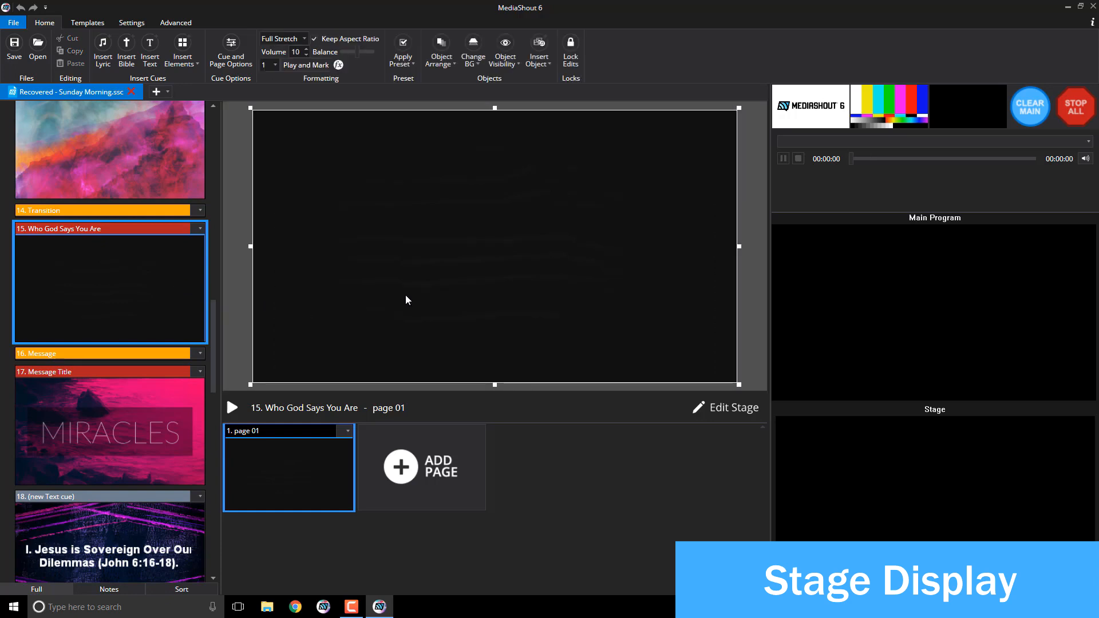
# Step: Mark the video frame at 00:00:52, 'Wonderfully Made', as the cue thumbnail
pyautogui.click(326, 68)
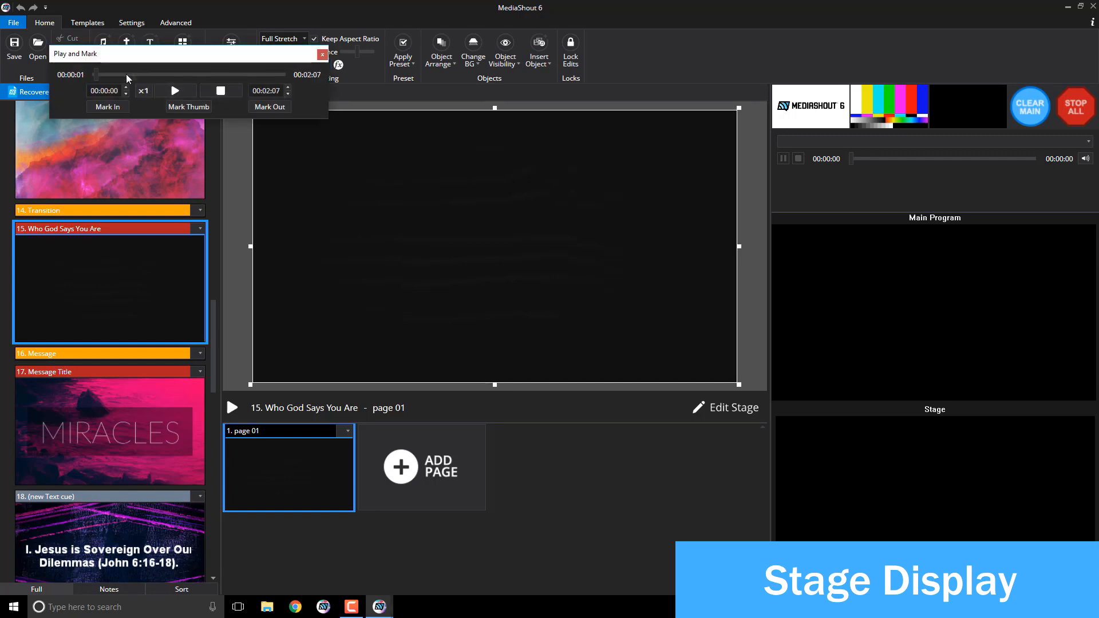
pyautogui.moveTo(98, 75); pyautogui.dragTo(163, 84)
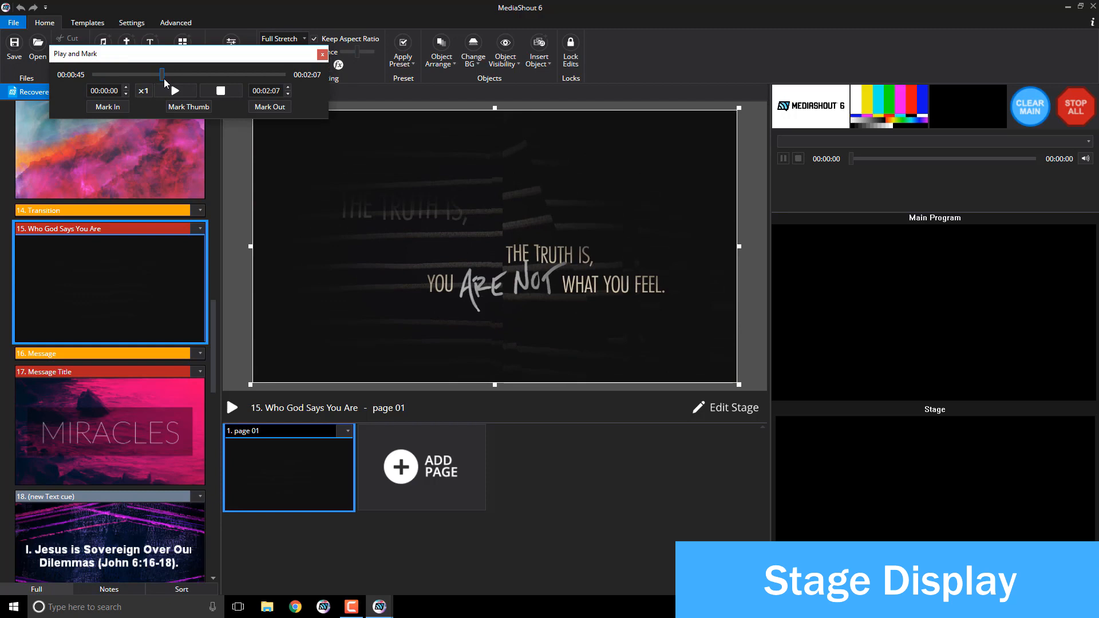
pyautogui.moveTo(163, 75); pyautogui.dragTo(173, 75)
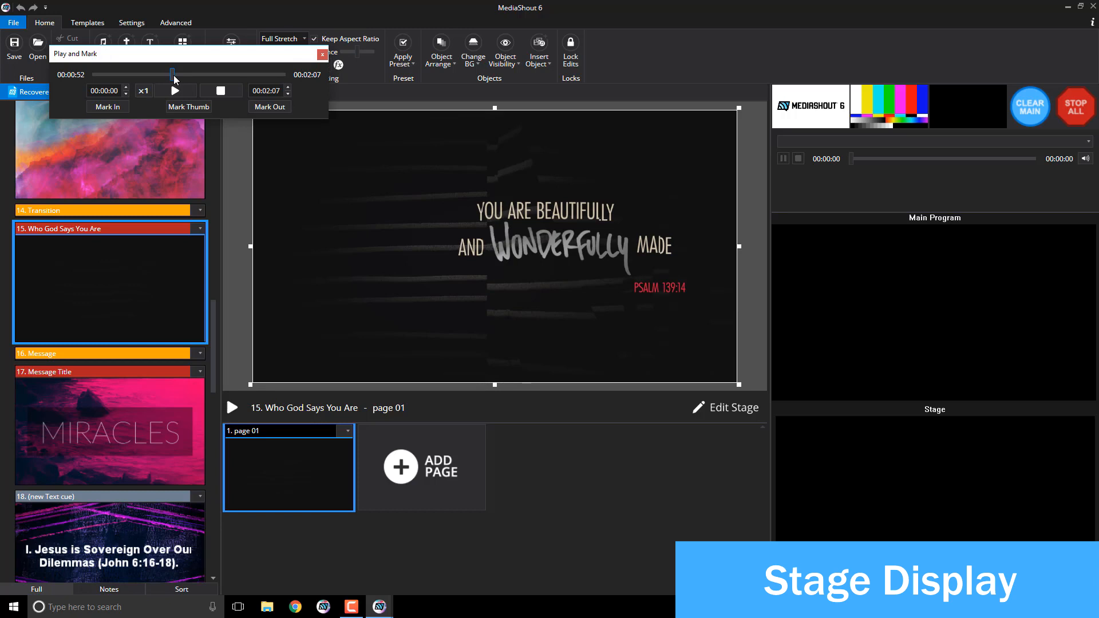
pyautogui.click(188, 107)
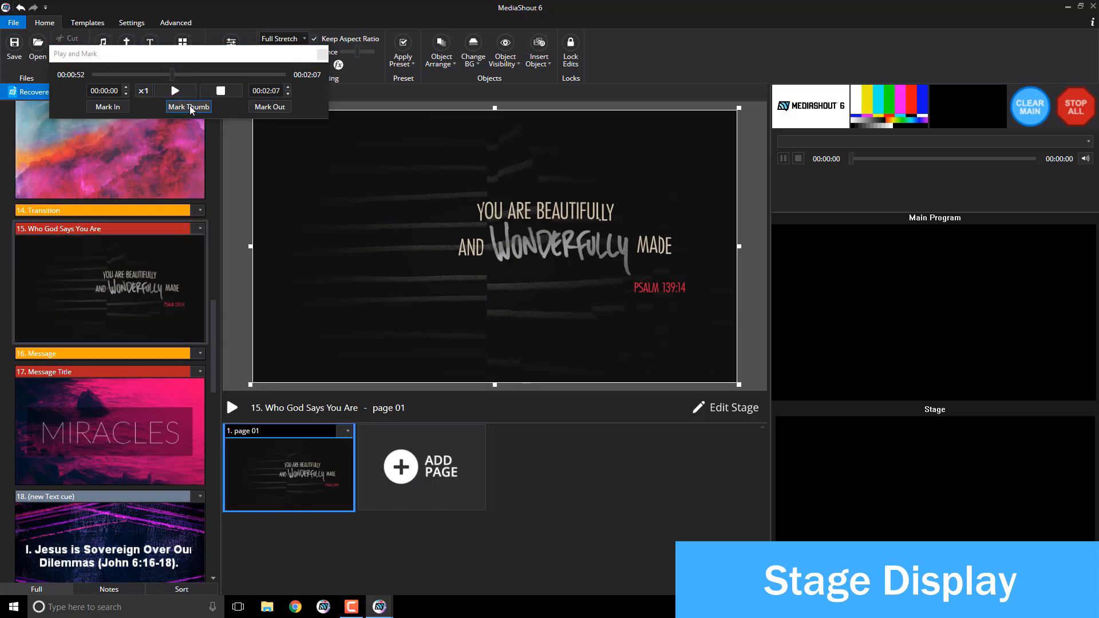
pyautogui.click(325, 57)
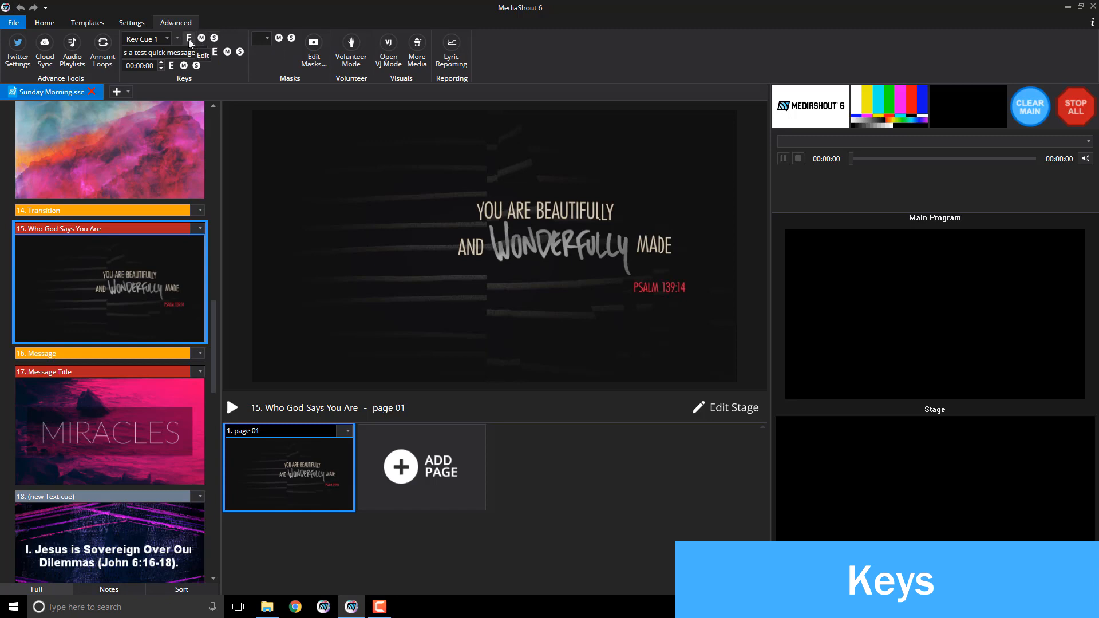
# Step: Start editing Key Cue 1's quick message from the Advanced tab's Keys group
pyautogui.click(215, 53)
# Step: Select the 'This is a test quick message' text in Quick Text 1, then return to the script
pyautogui.click(215, 53)
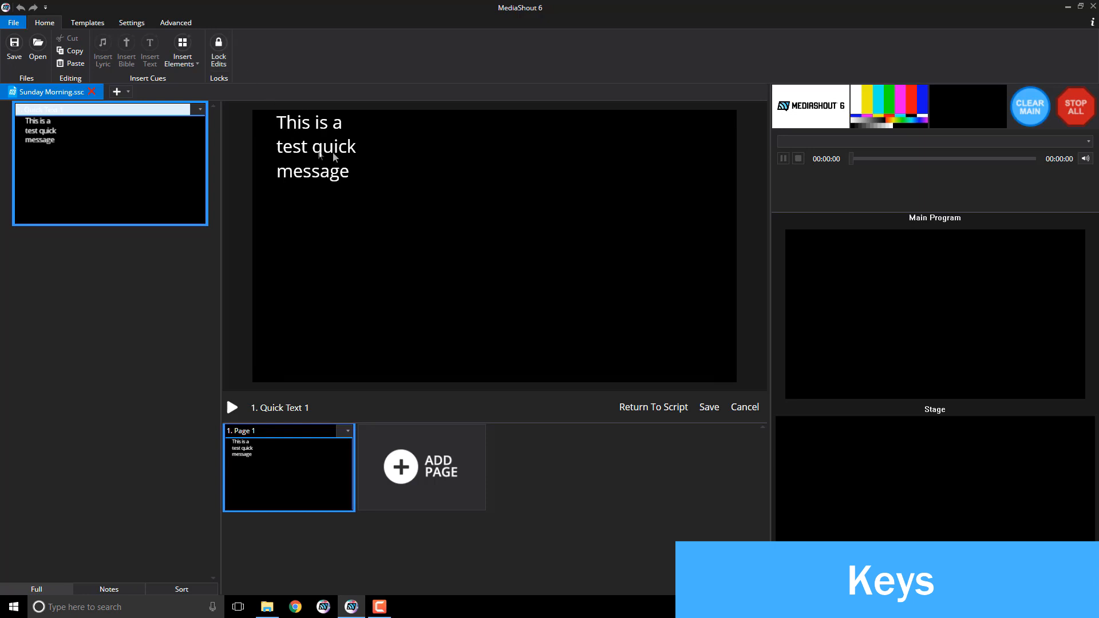
pyautogui.click(362, 176)
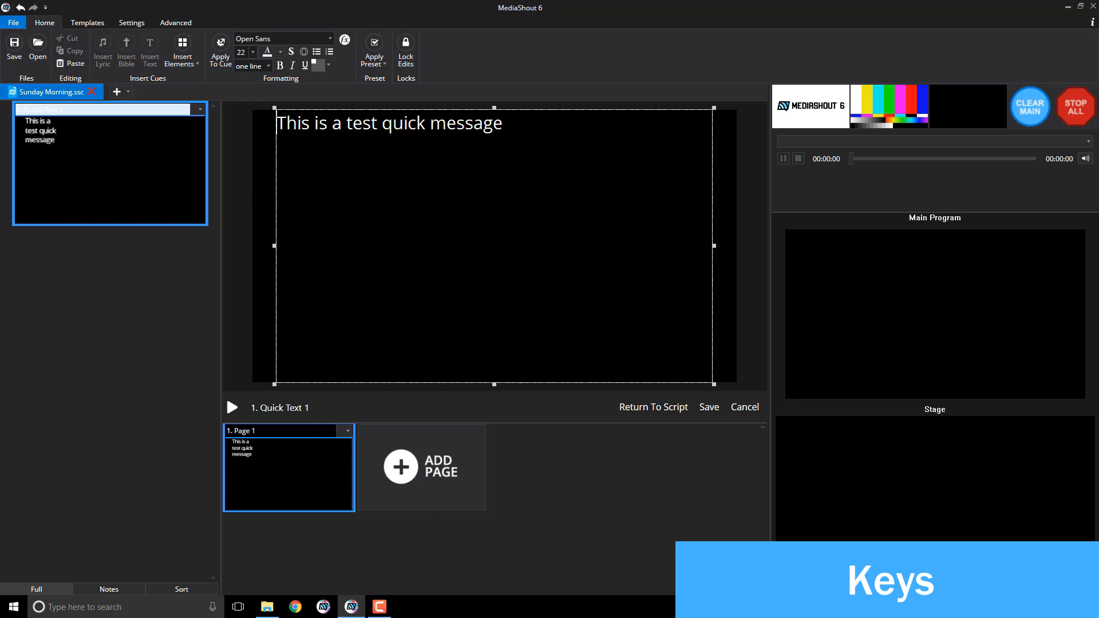
pyautogui.press('End')
pyautogui.hotkey('shift', 'Left')
pyautogui.hotkey('shift', 'Left')
pyautogui.hotkey('shift', 'Left')
pyautogui.hotkey('shift', 'Left')
pyautogui.hotkey('shift', 'Left')
pyautogui.hotkey('shift', 'Left')
pyautogui.hotkey('shift', 'Left')
pyautogui.hotkey('shift', 'Left')
pyautogui.hotkey('shift', 'Left')
pyautogui.hotkey('shift', 'Left')
pyautogui.hotkey('shift', 'Left')
pyautogui.hotkey('shift', 'Left')
pyautogui.hotkey('shift', 'Left')
pyautogui.hotkey('shift', 'Left')
pyautogui.hotkey('shift', 'Left')
pyautogui.hotkey('shift', 'Left')
pyautogui.hotkey('shift', 'Left')
pyautogui.hotkey('shift', 'Left')
pyautogui.hotkey('shift', 'Left')
pyautogui.hotkey('shift', 'Left')
pyautogui.hotkey('shift', 'Left')
pyautogui.hotkey('shift', 'Left')
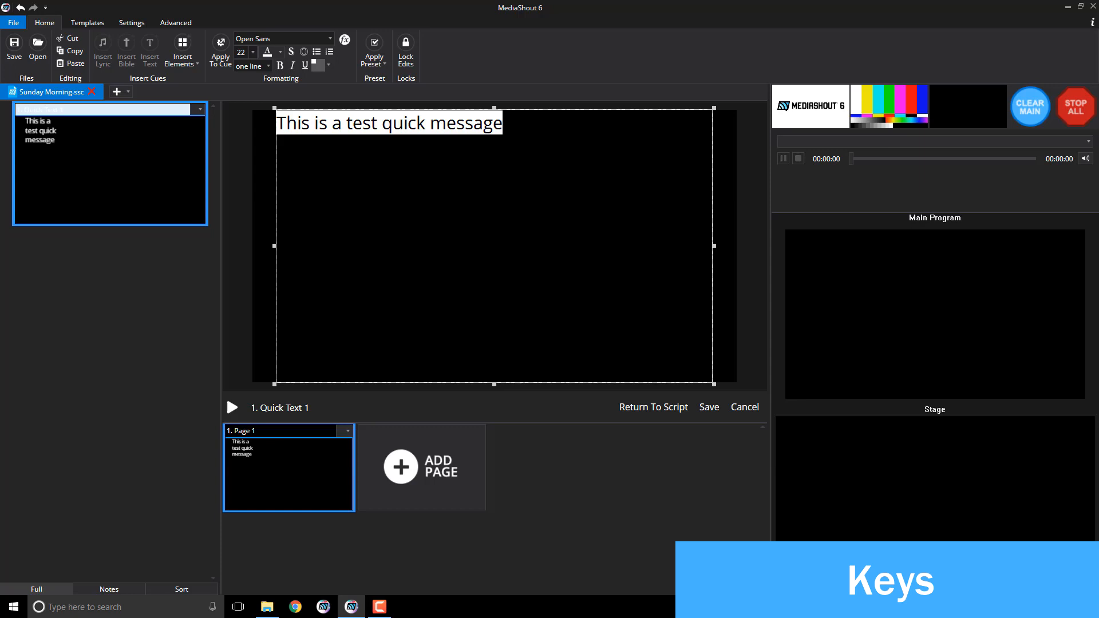
pyautogui.click(672, 412)
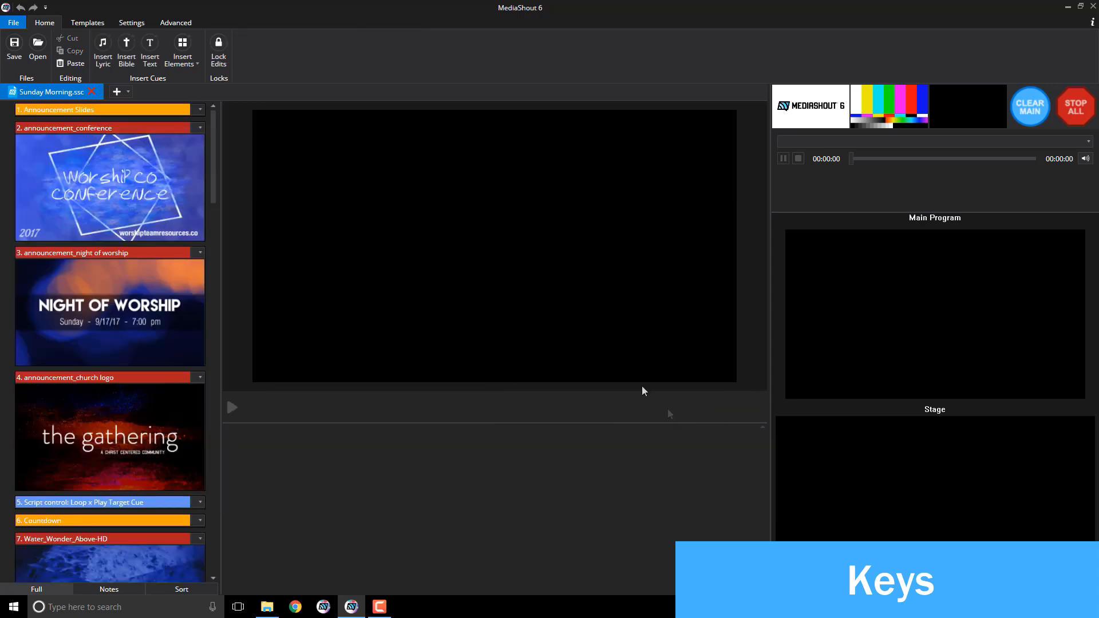
# Step: Raise the Keys countdown to 00:03:10 and show it on the Main output
pyautogui.click(177, 22)
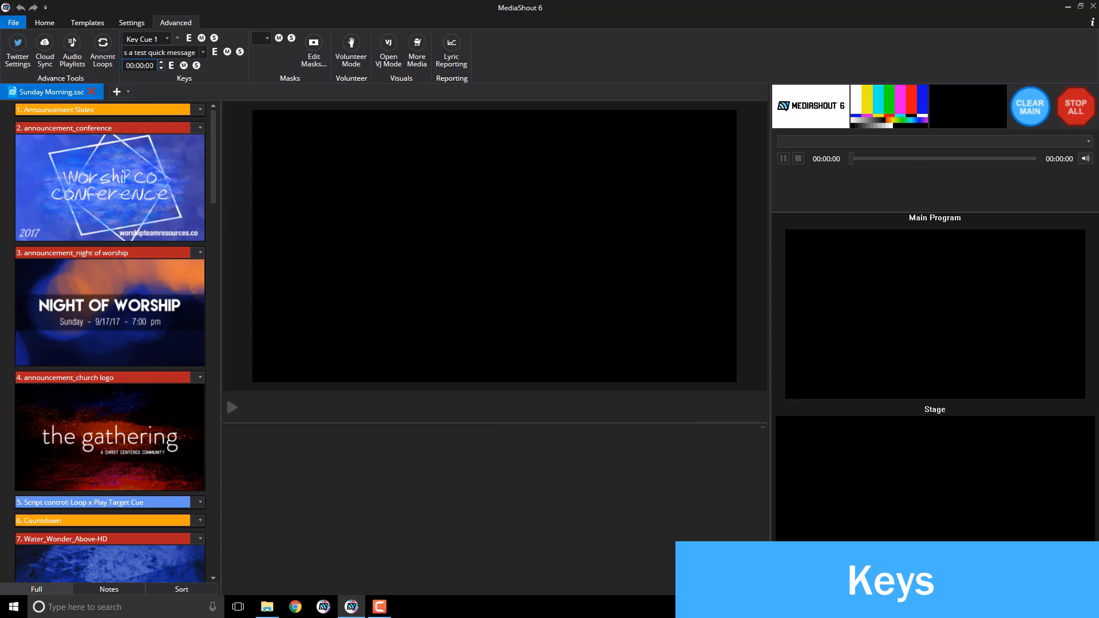
pyautogui.click(140, 66)
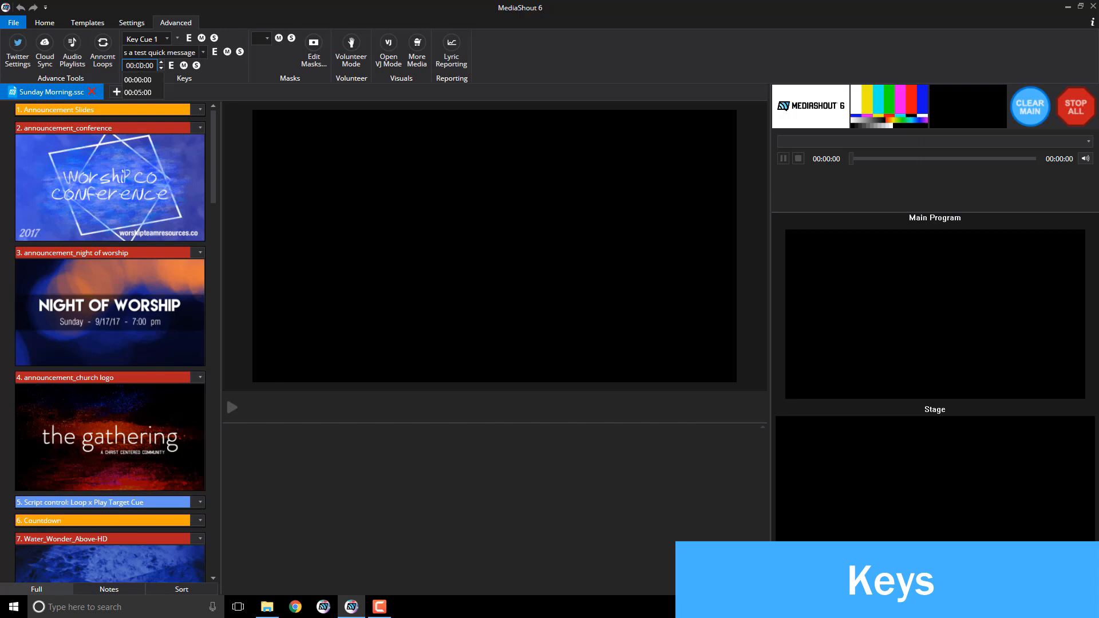
pyautogui.click(161, 64)
pyautogui.click(162, 63)
pyautogui.click(162, 64)
pyautogui.click(183, 65)
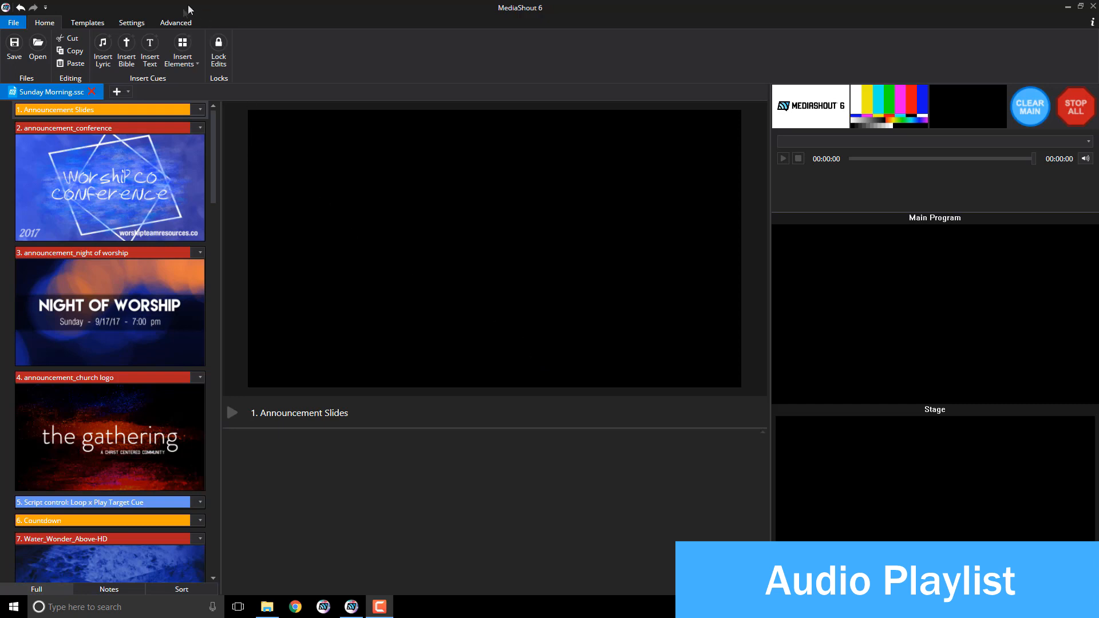
# Step: From the Advanced tools, open Audio Playlists and create a new empty playlist named 'Playlist'
pyautogui.click(178, 23)
pyautogui.click(78, 57)
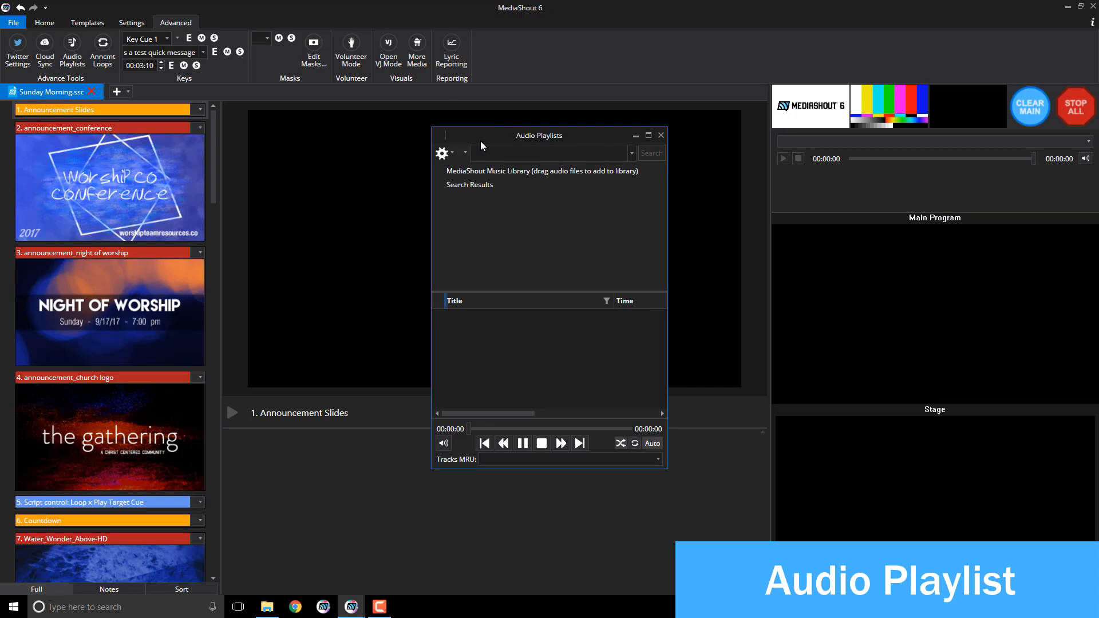
pyautogui.click(449, 154)
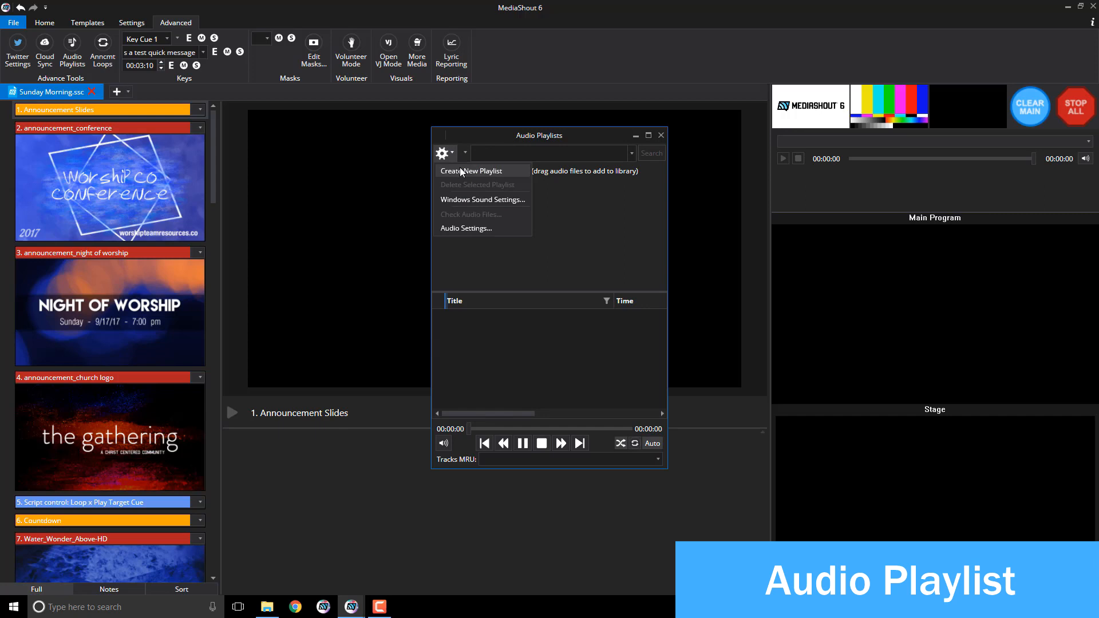
pyautogui.click(461, 171)
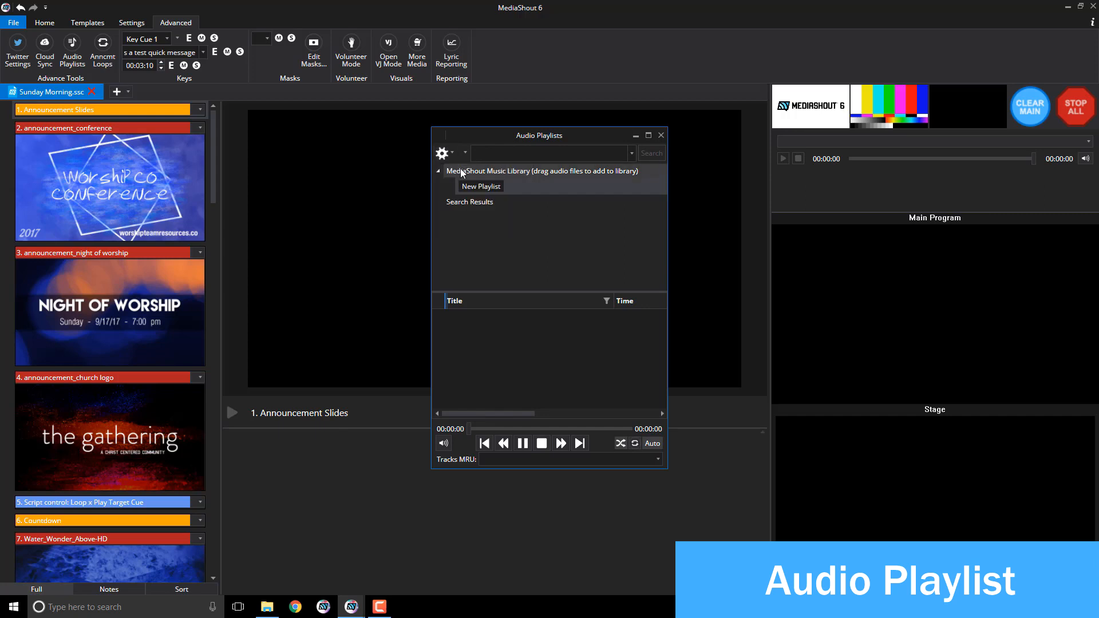
pyautogui.click(482, 190)
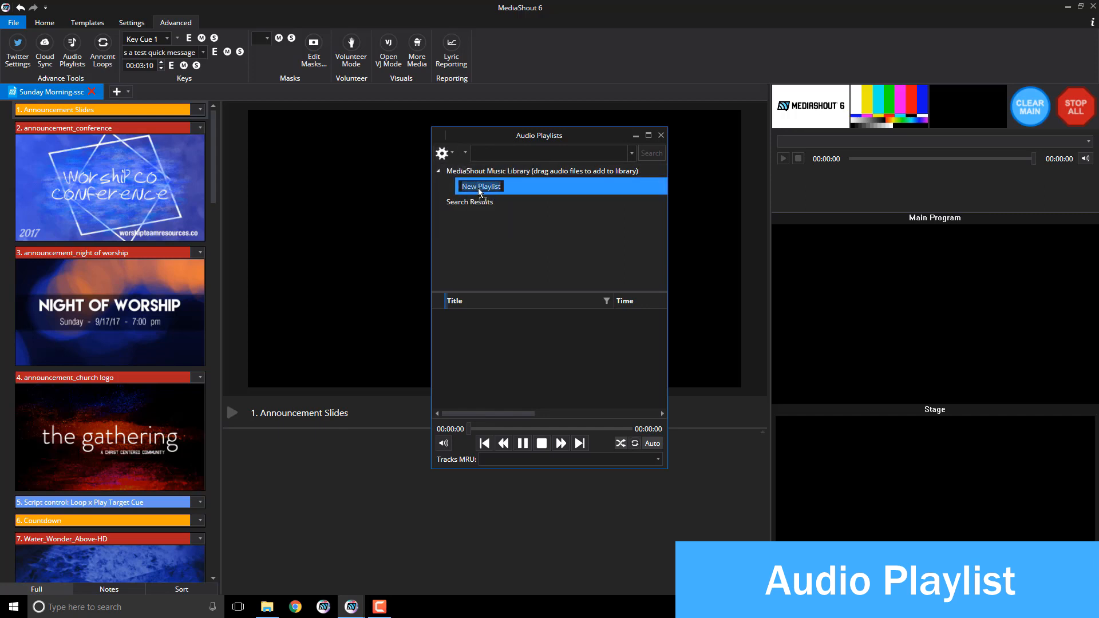
pyautogui.click(482, 191)
pyautogui.press('Return')
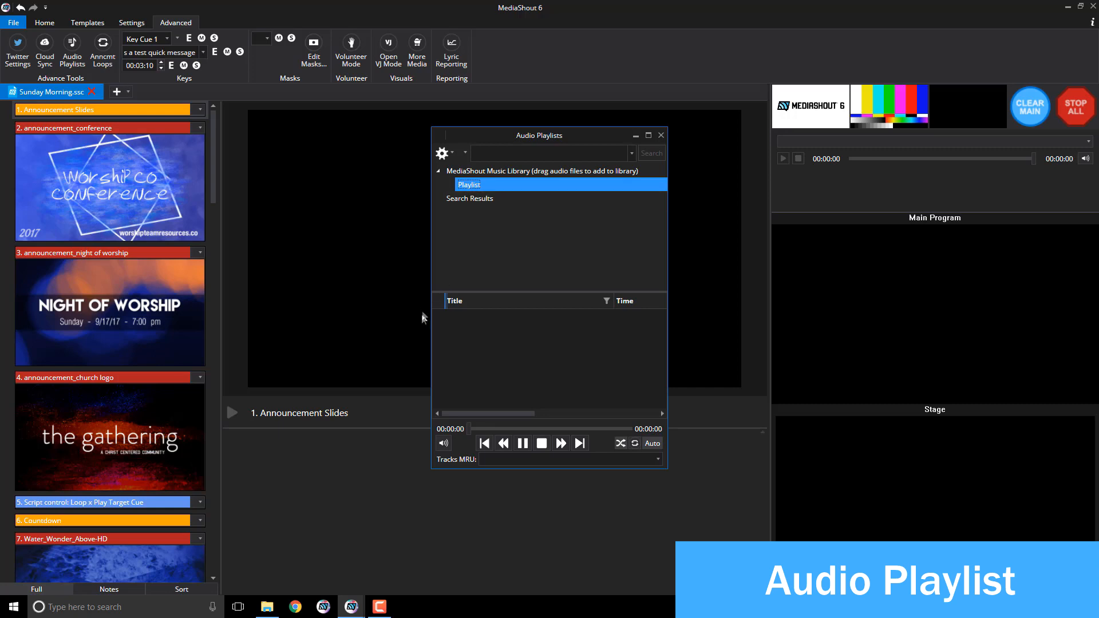
# Step: Place the Music folder window beside the playlist and add Good Good Father to it
pyautogui.moveTo(276, 614)
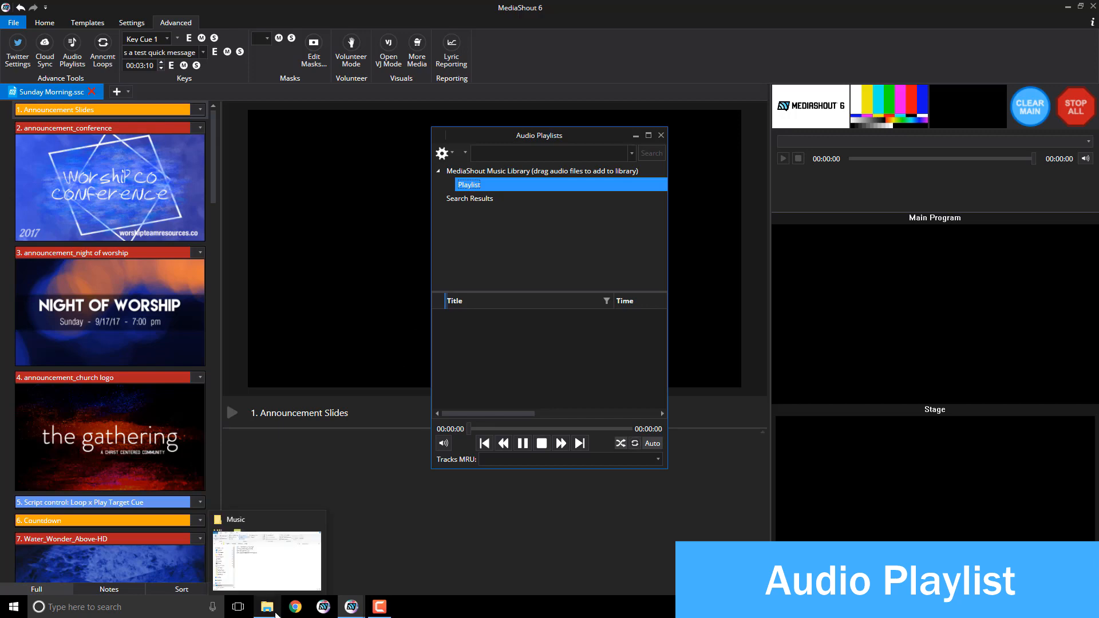
pyautogui.click(276, 613)
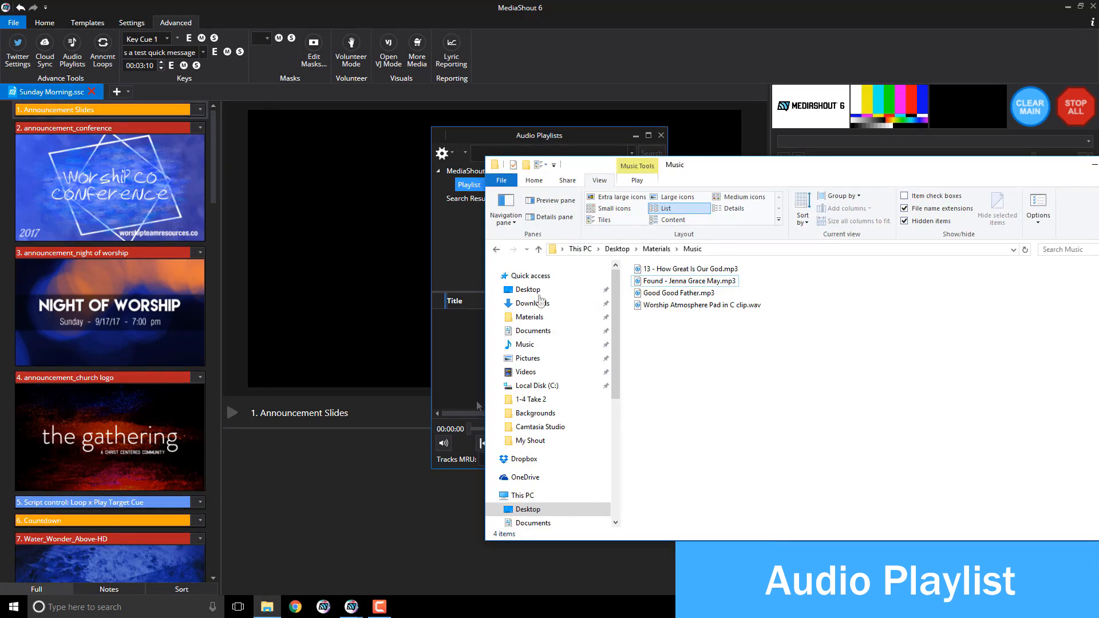
pyautogui.moveTo(638, 155); pyautogui.dragTo(790, 157)
pyautogui.click(801, 252)
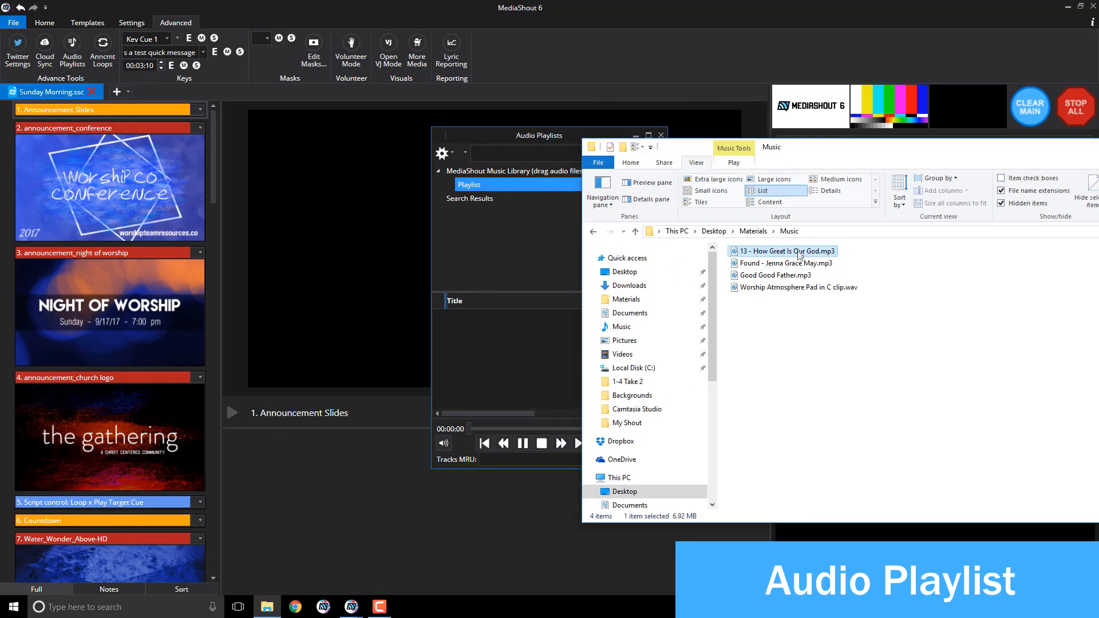
pyautogui.click(800, 267)
pyautogui.moveTo(799, 276); pyautogui.dragTo(485, 345)
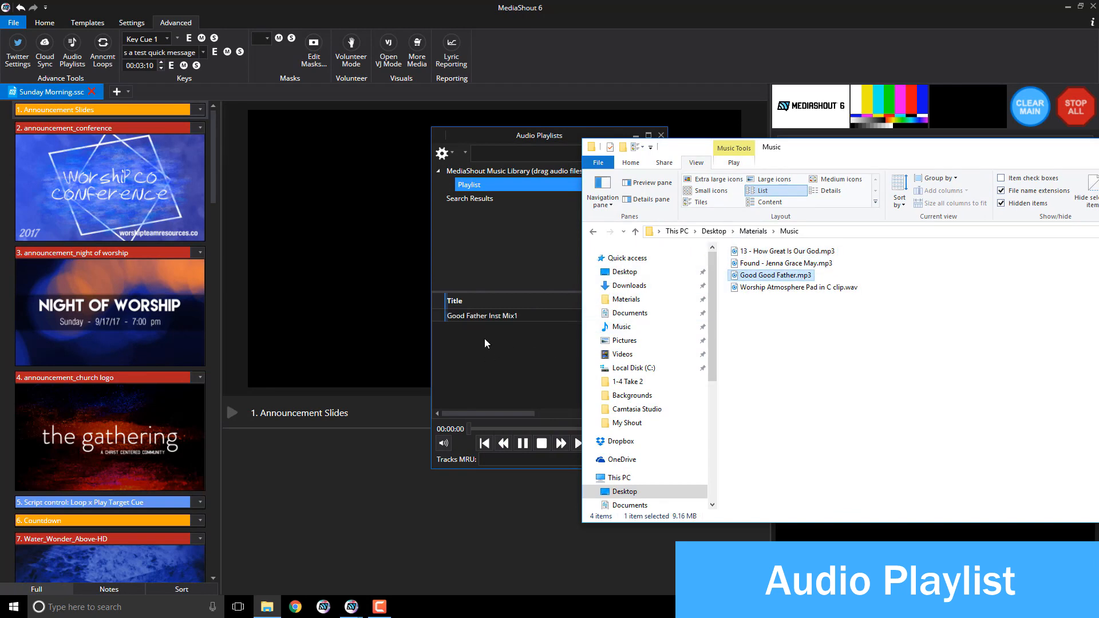
# Step: Add How Great Is Our God and Found to the audio playlist together
pyautogui.click(752, 266)
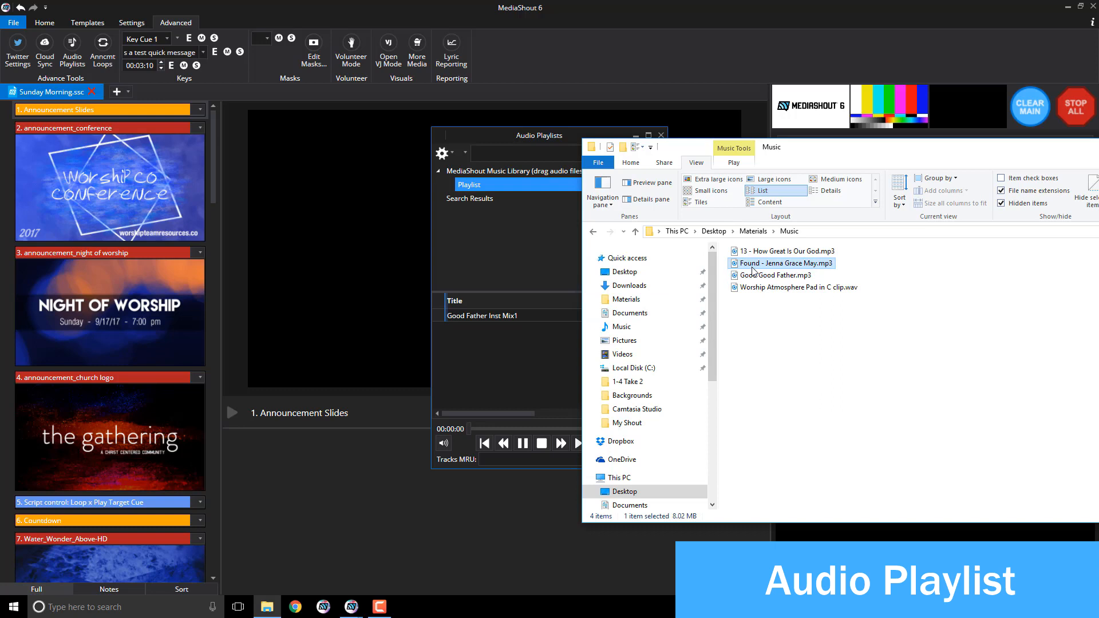
pyautogui.keyDown('ctrl'); pyautogui.click(764, 252); pyautogui.keyUp('ctrl')
pyautogui.moveTo(785, 258); pyautogui.dragTo(712, 270)
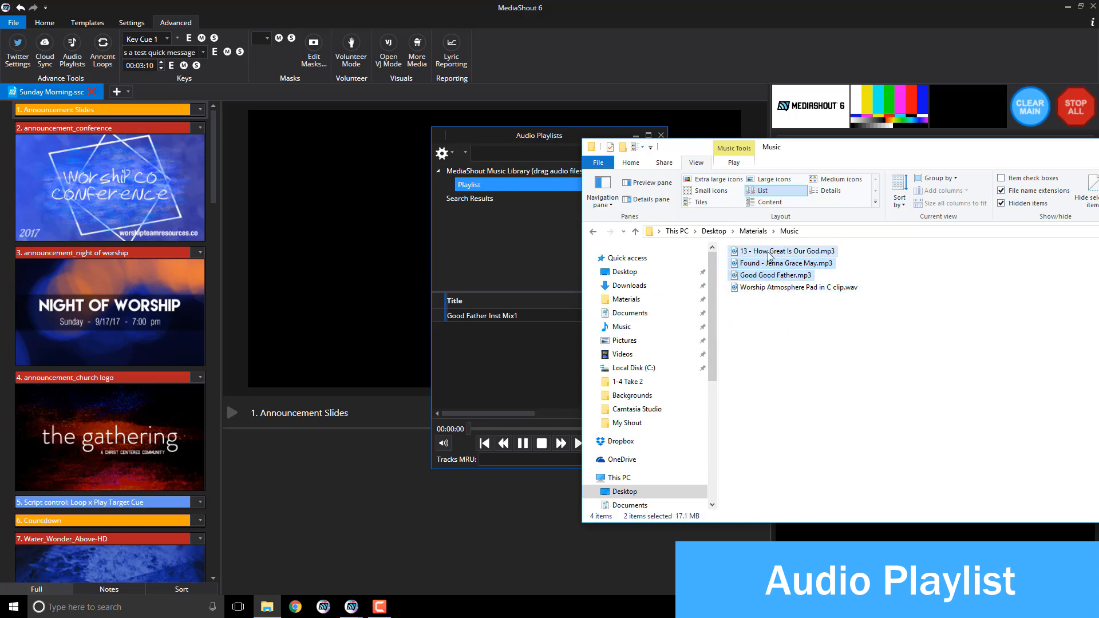
pyautogui.click(768, 253)
pyautogui.keyDown('ctrl'); pyautogui.click(771, 264); pyautogui.keyUp('ctrl')
pyautogui.moveTo(778, 255); pyautogui.dragTo(486, 352)
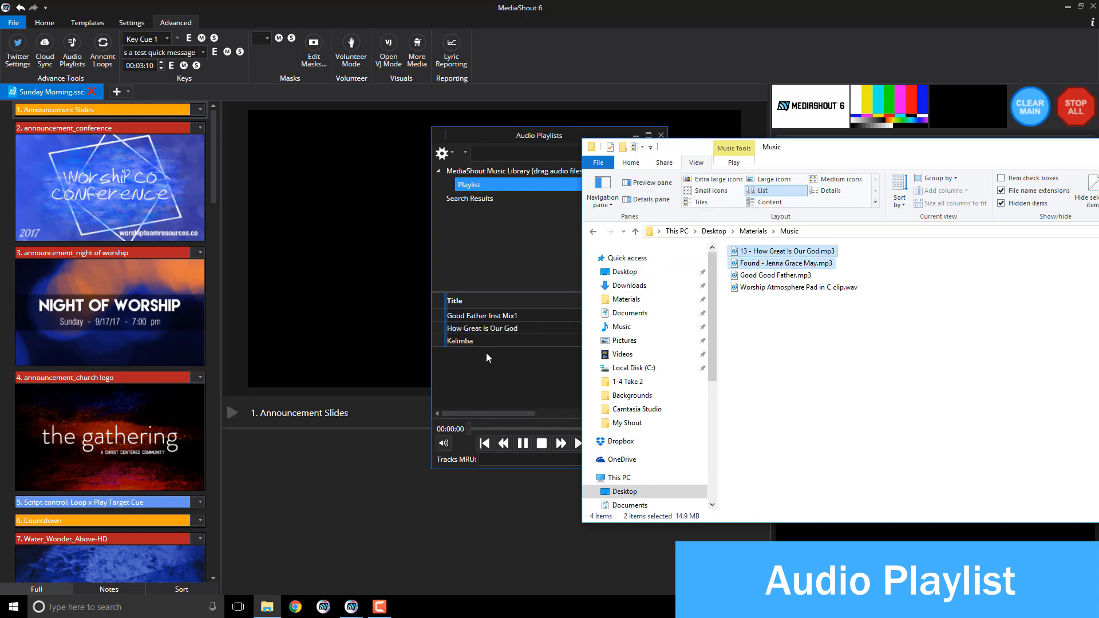
# Step: Turn on Auto playback for the playlist and close the Audio Playlists window
pyautogui.click(495, 364)
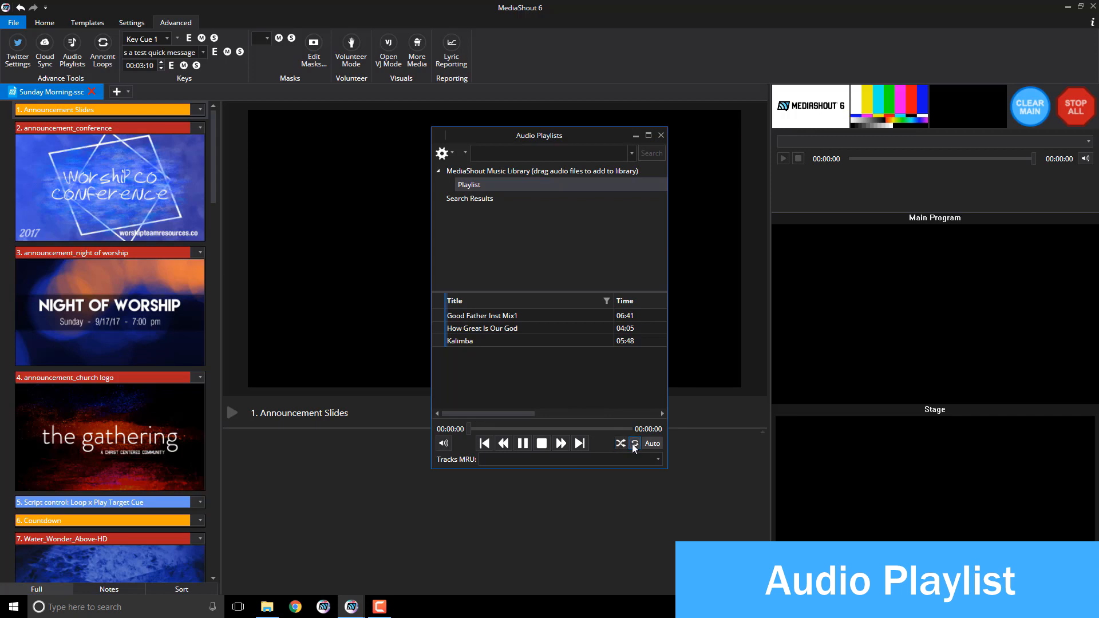
pyautogui.click(653, 444)
pyautogui.click(662, 137)
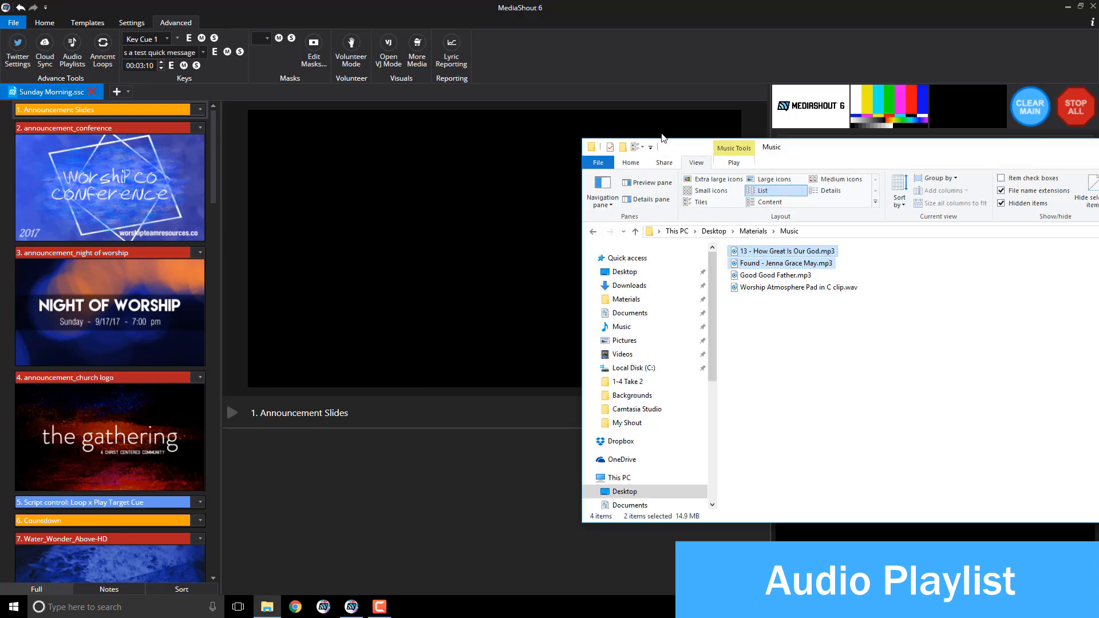
# Step: Insert a Script Control cue after the Announcement Slides cue
pyautogui.click(201, 4)
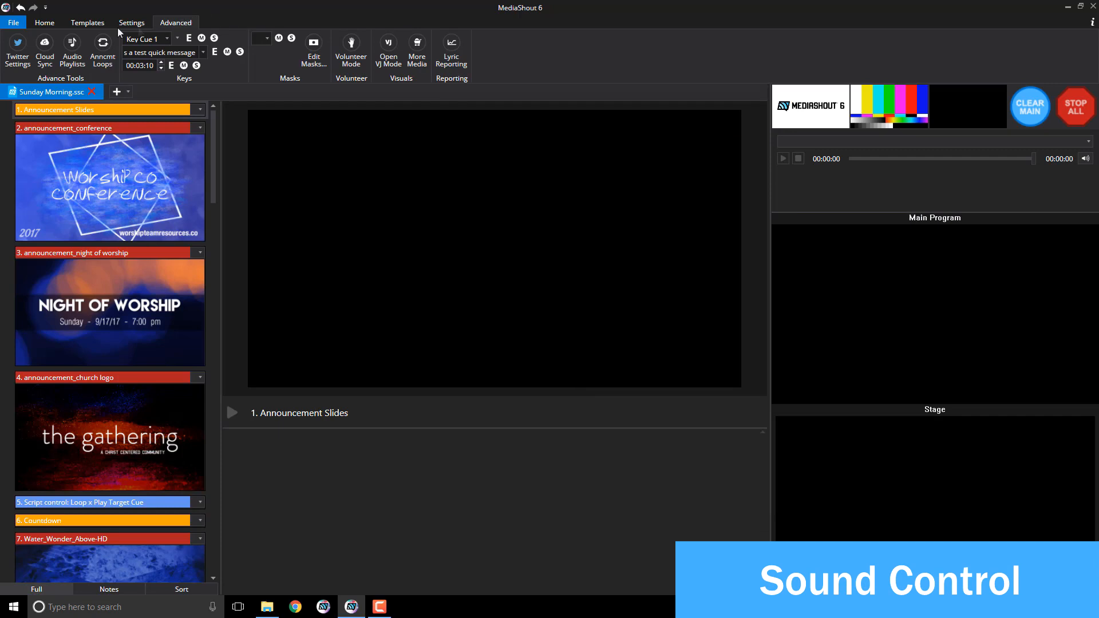
pyautogui.click(49, 25)
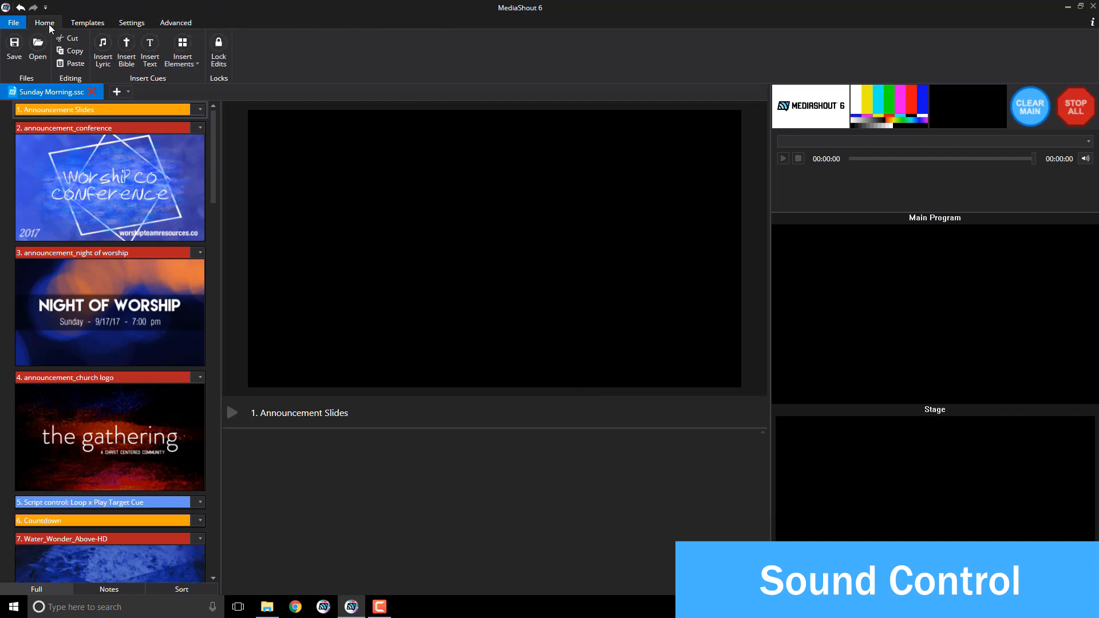
pyautogui.click(97, 108)
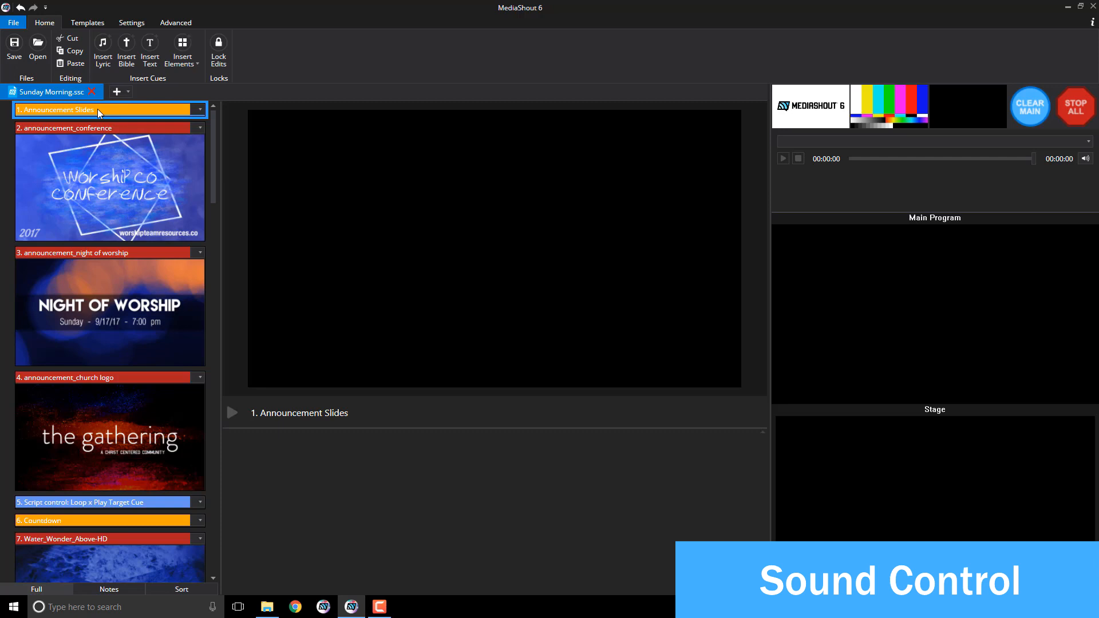
pyautogui.click(175, 60)
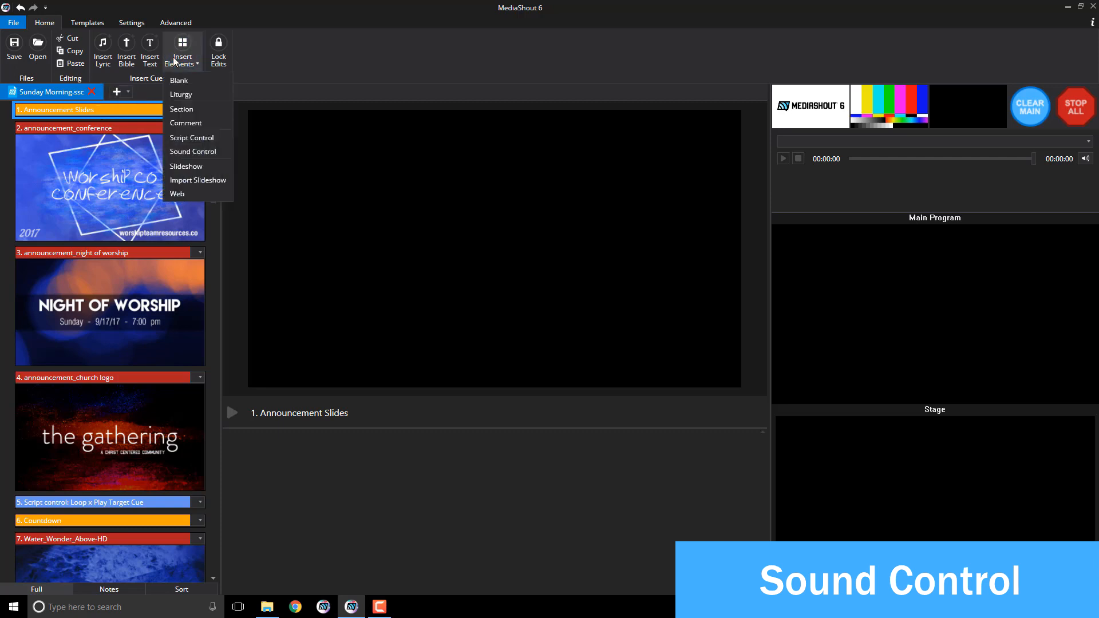
pyautogui.click(184, 137)
# Step: Set the Script Control cue's target to Audio Playlist, playing 'Playlist'
pyautogui.click(263, 39)
pyautogui.click(263, 38)
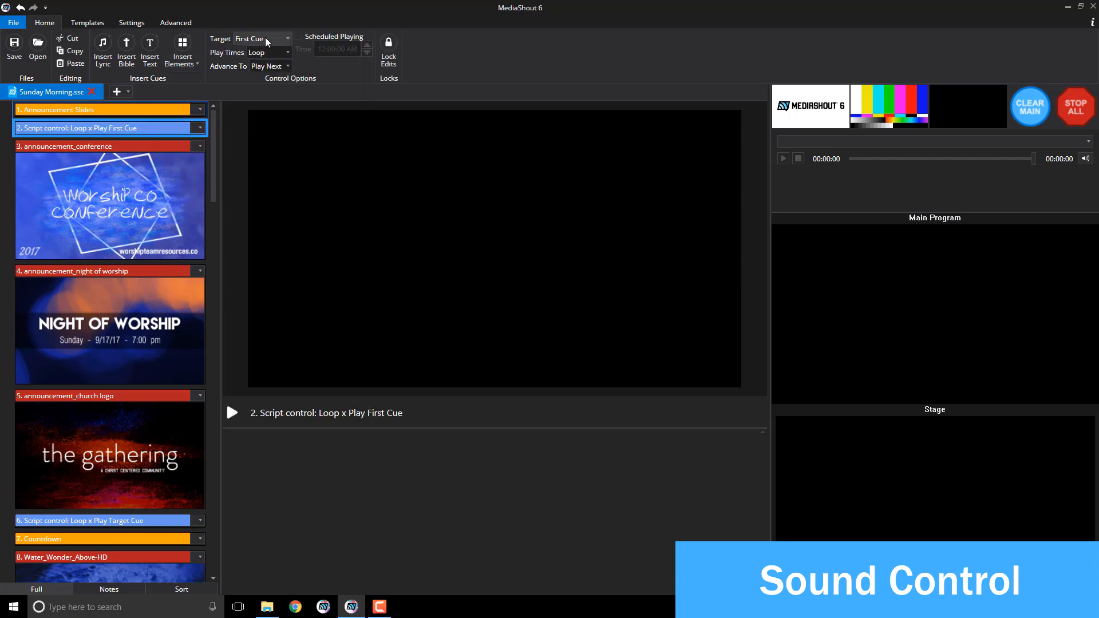
pyautogui.click(266, 39)
pyautogui.click(270, 101)
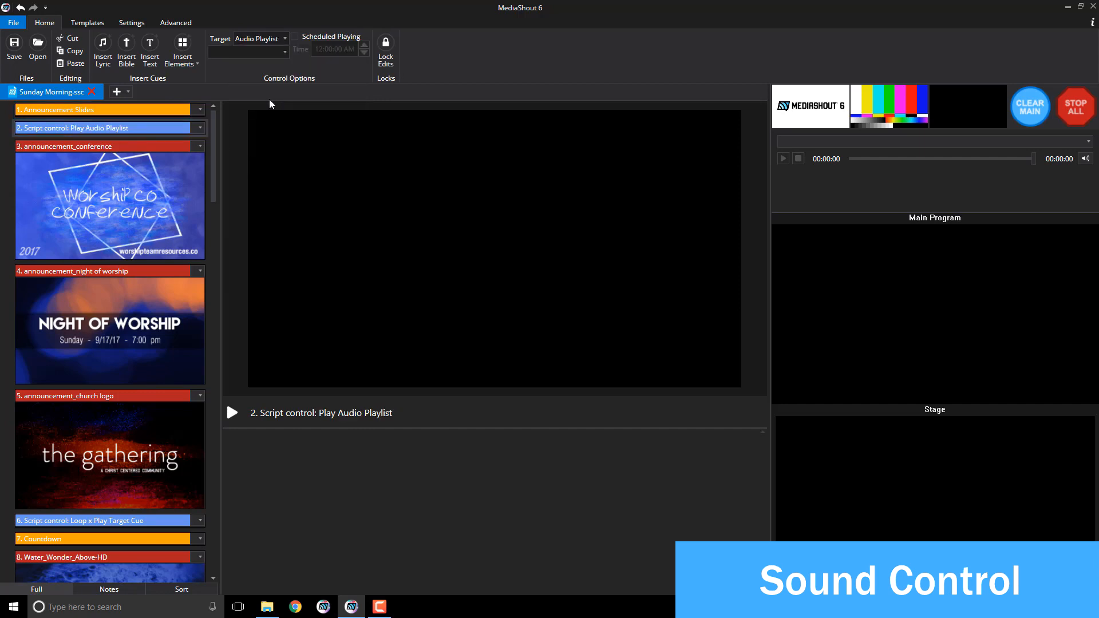
pyautogui.click(267, 57)
# Step: Insert a Sound Control 'Stop Sound' cue after cue 8, Water_Wonder_Above-HD
pyautogui.scroll(-3, 135, 127)
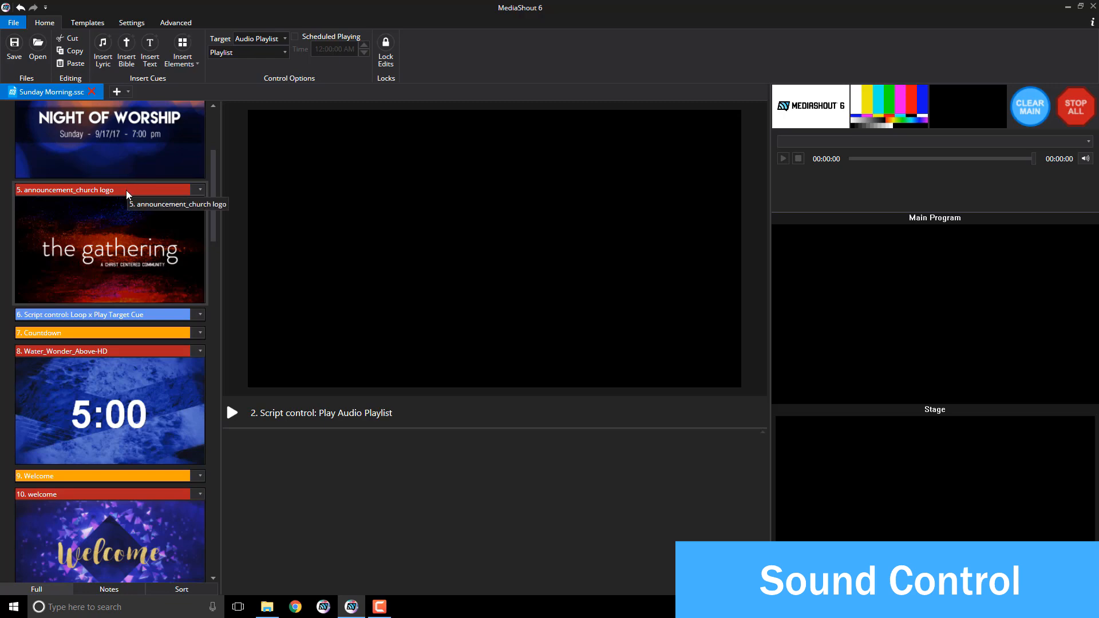
pyautogui.scroll(3, 125, 197)
pyautogui.scroll(-2, 133, 160)
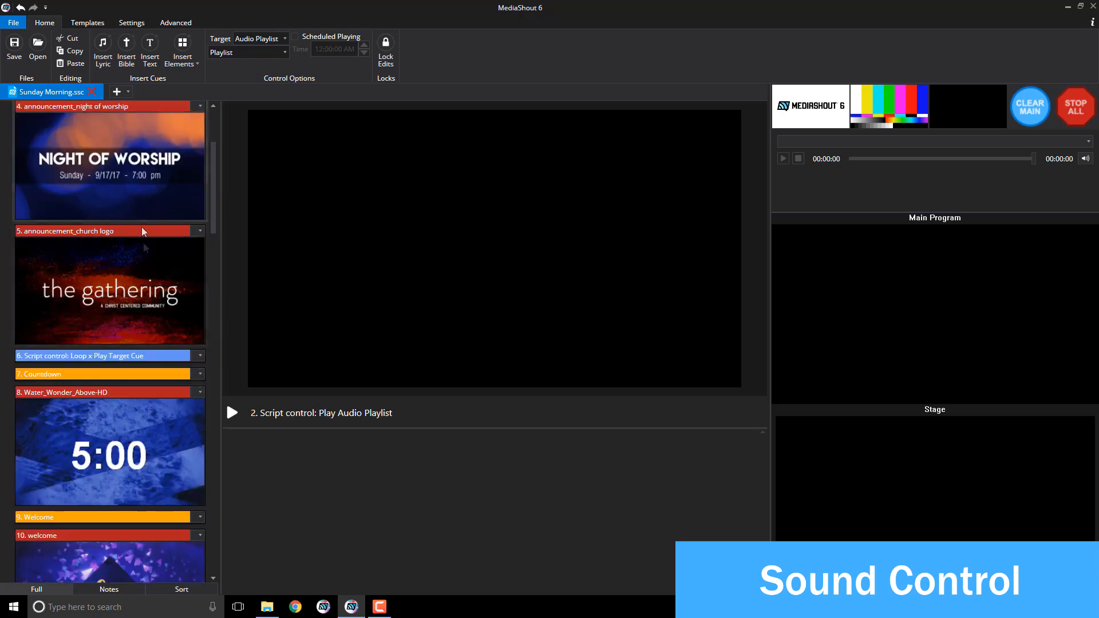
pyautogui.scroll(-2, 142, 229)
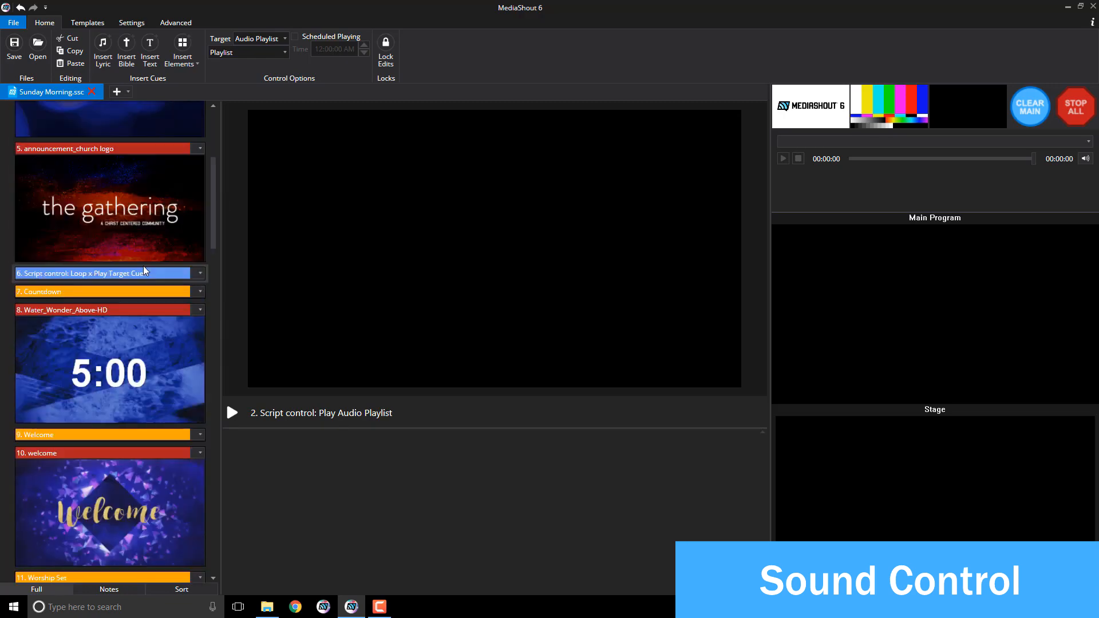
pyautogui.click(140, 357)
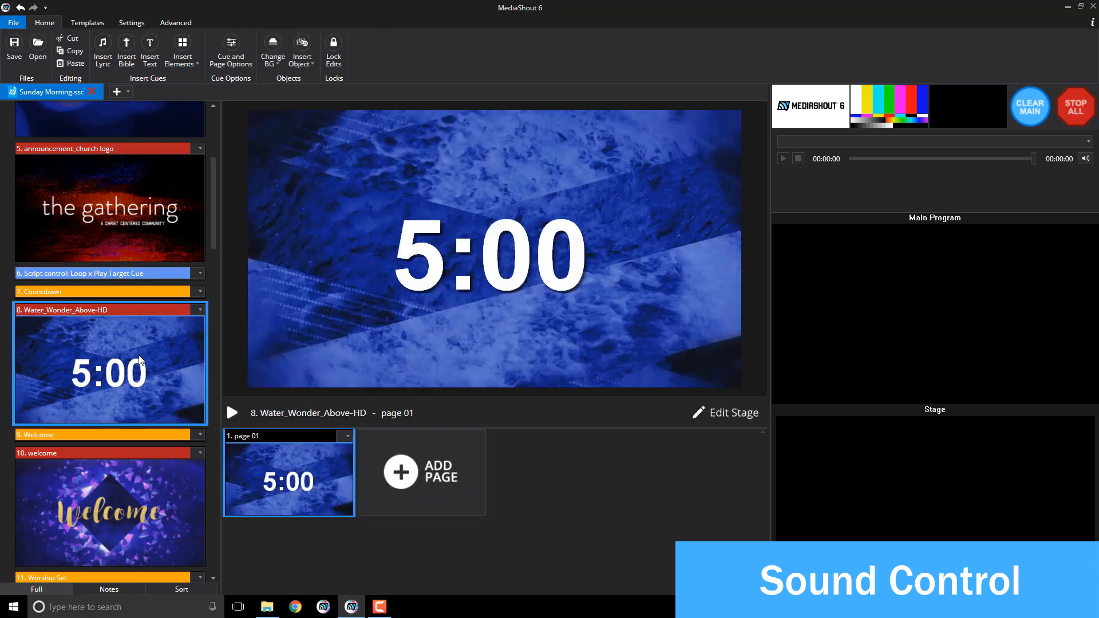
pyautogui.rightClick(140, 357)
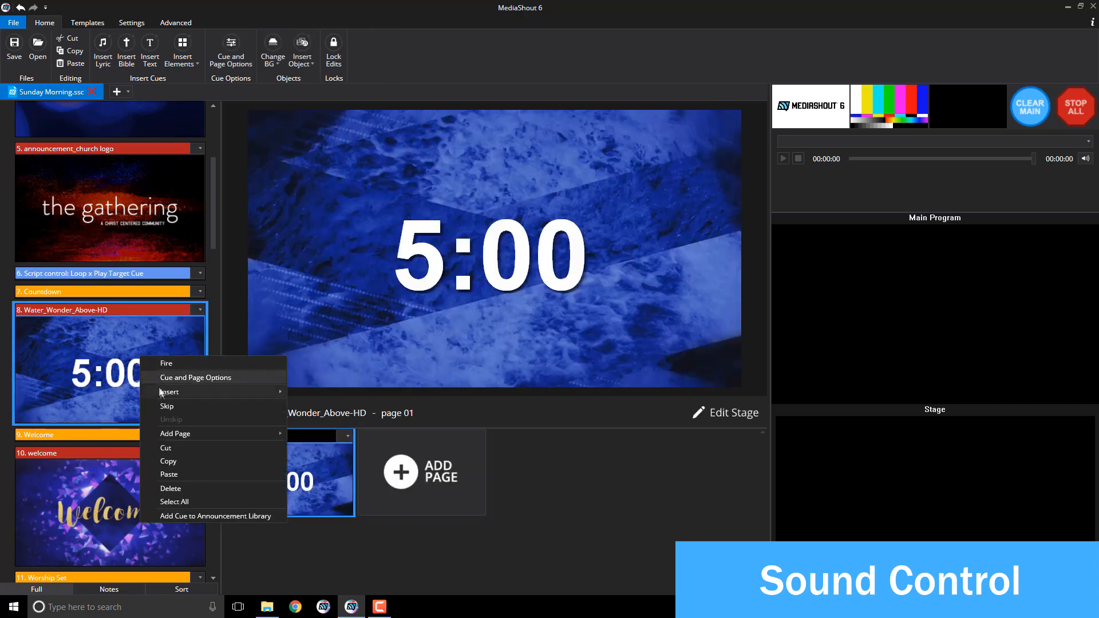
pyautogui.moveTo(163, 394)
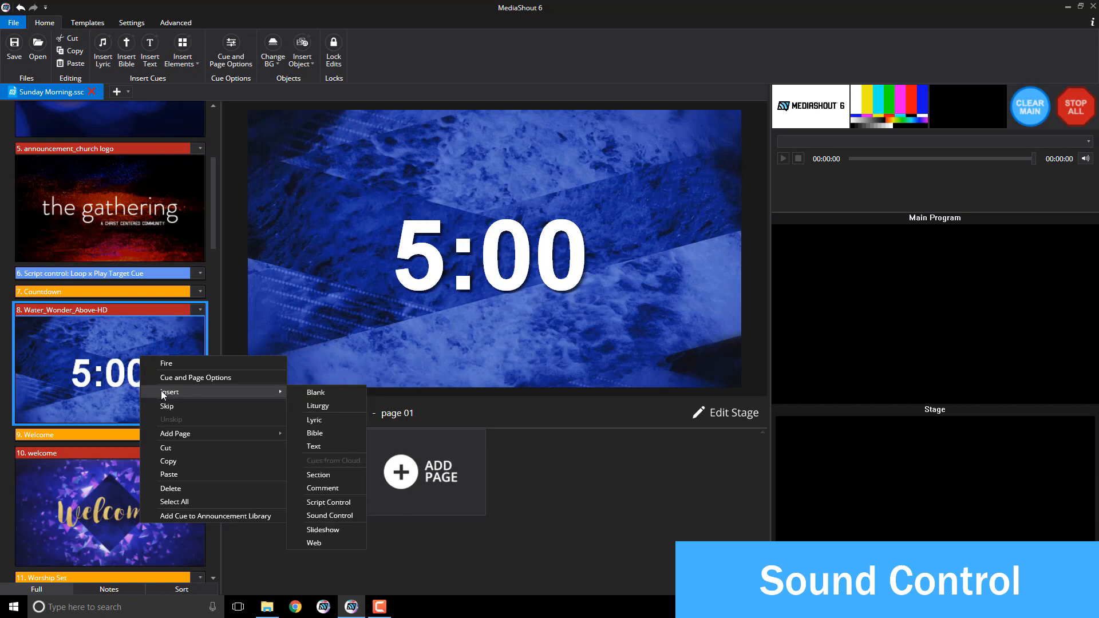
pyautogui.click(315, 515)
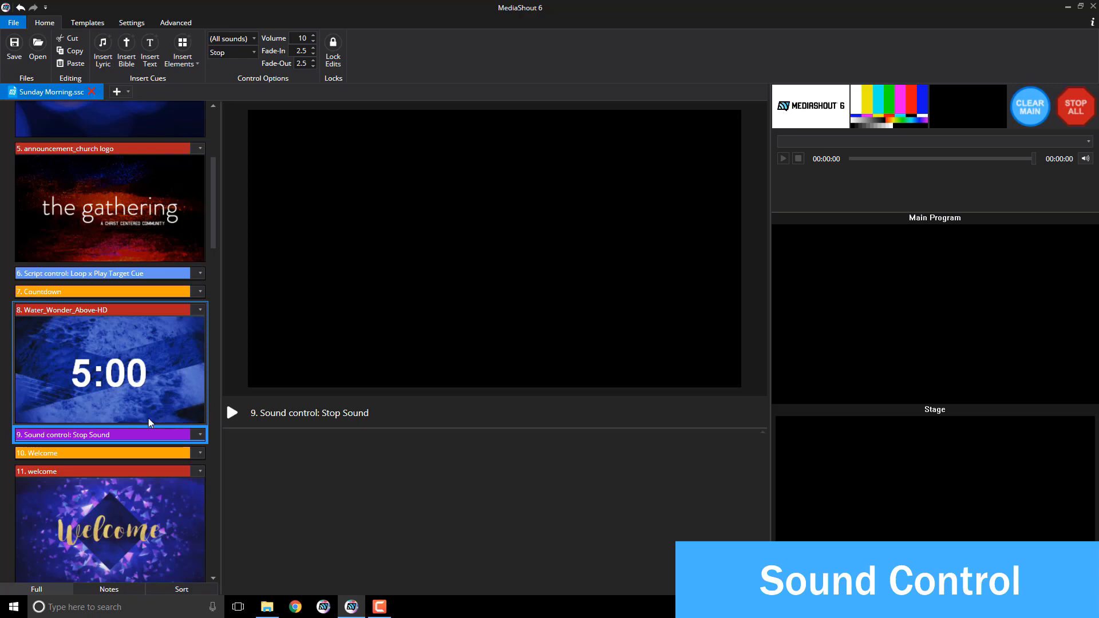
pyautogui.scroll(-3, 149, 421)
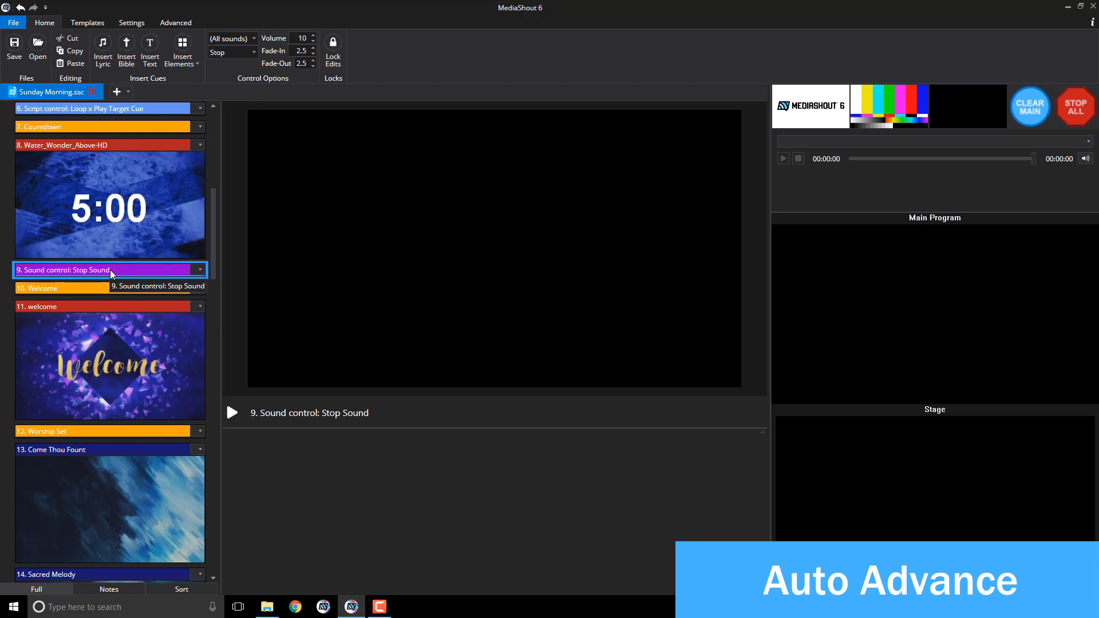
pyautogui.scroll(-10, 111, 270)
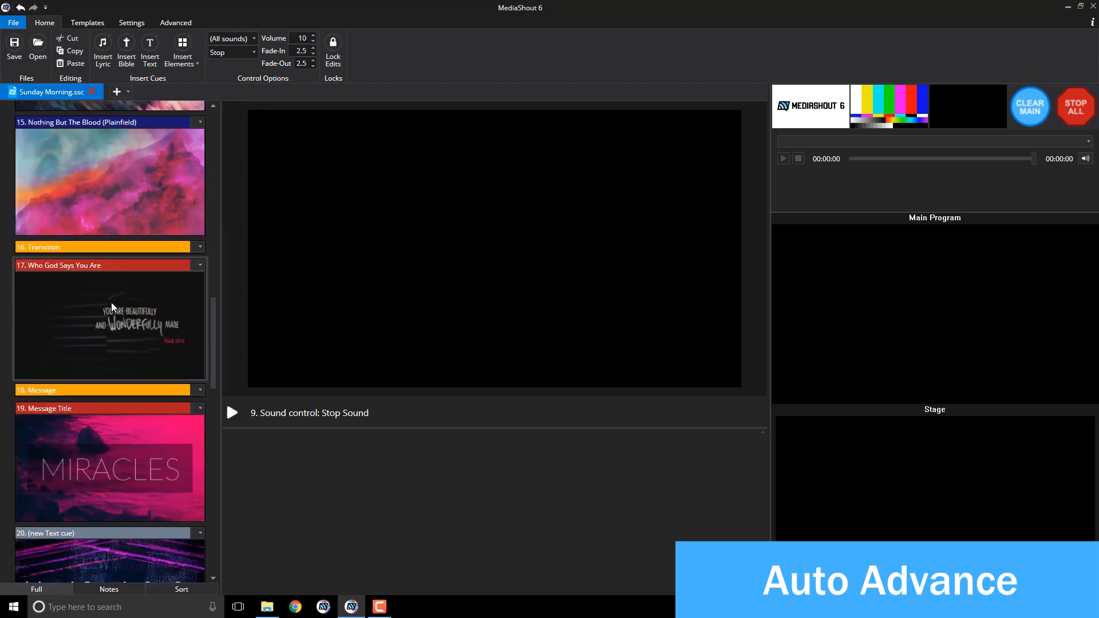
# Step: Set cue 17's page 01 to advance at End of Media of Who God Says You Are.mp4
pyautogui.click(112, 304)
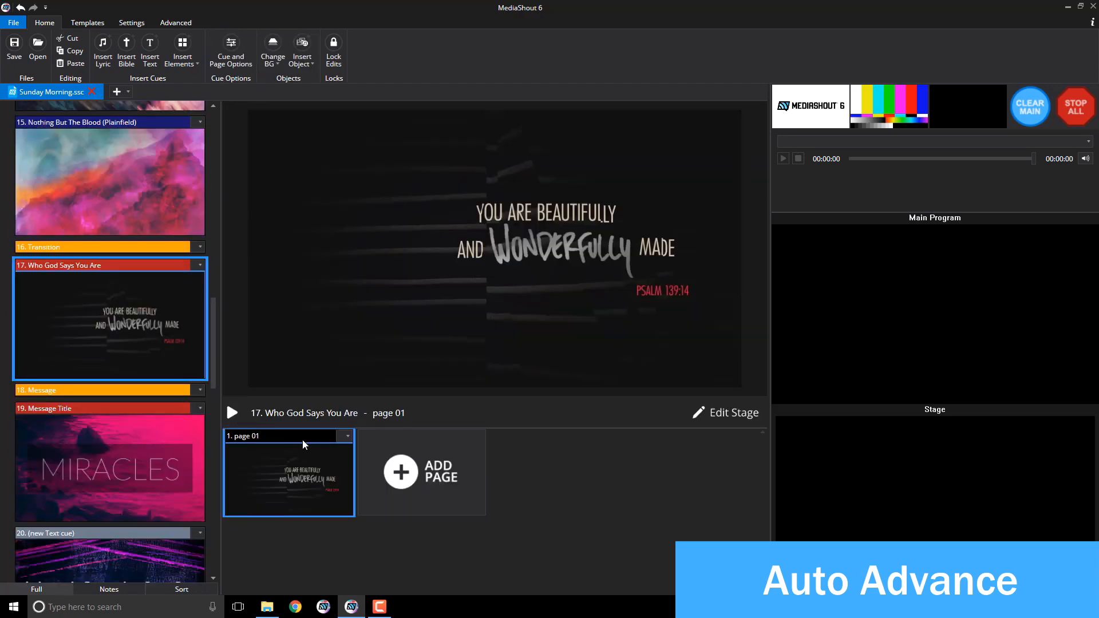
pyautogui.click(347, 436)
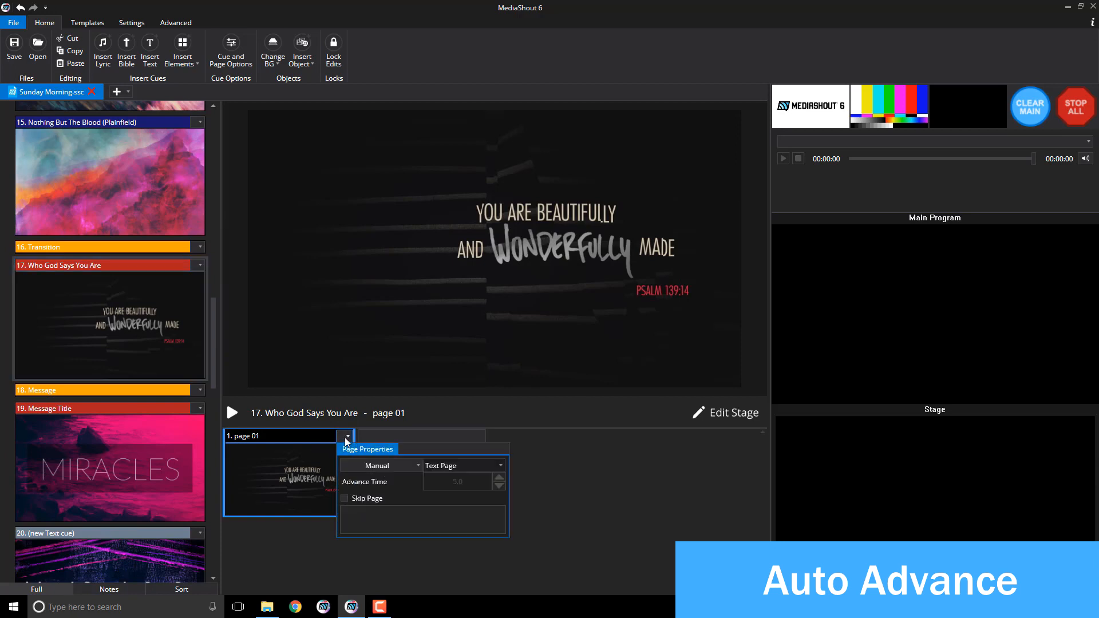
pyautogui.click(358, 464)
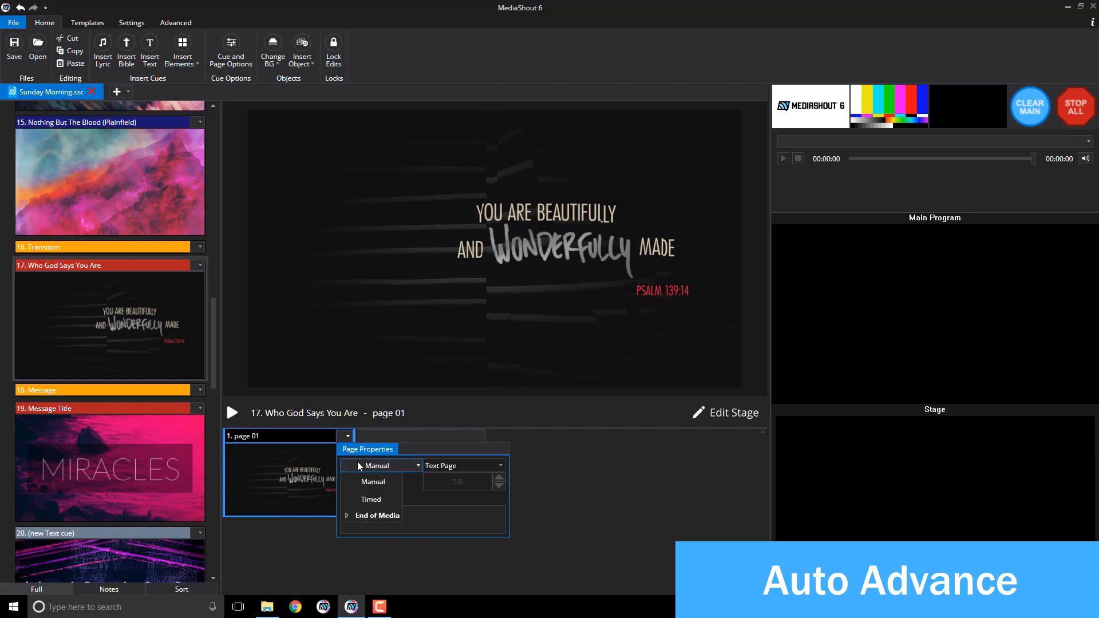
pyautogui.click(347, 517)
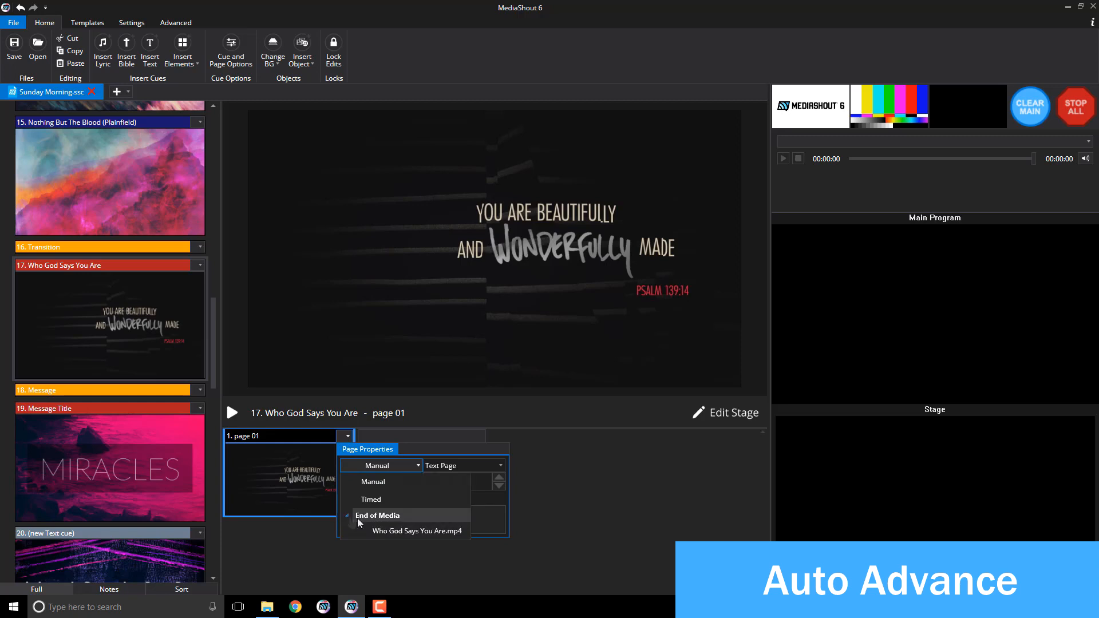
pyautogui.click(394, 532)
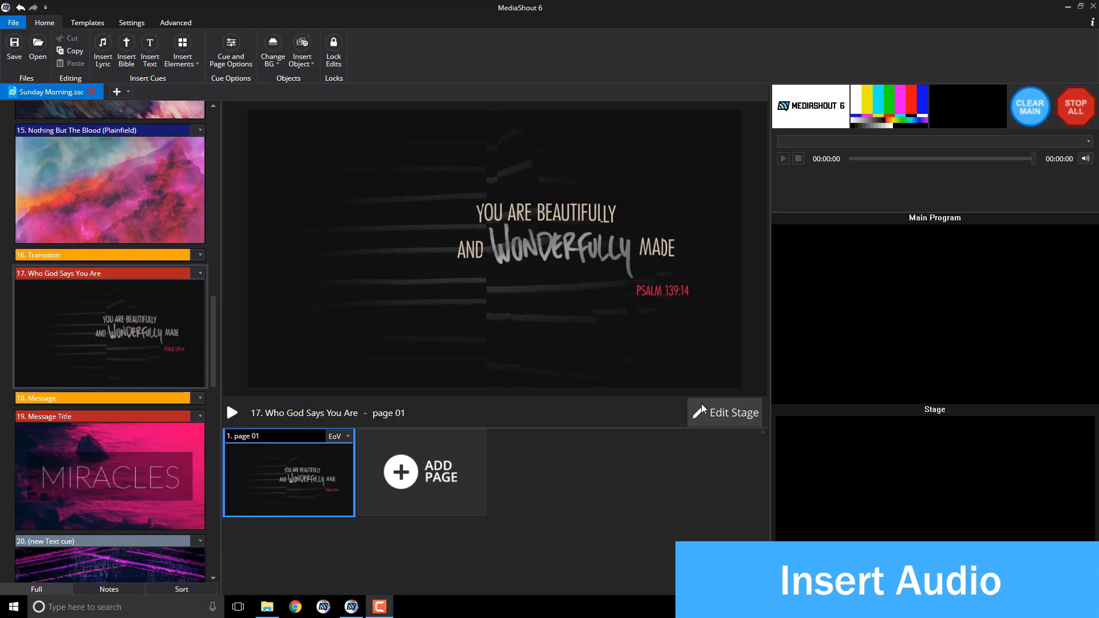
# Step: Set cue 27 iridescence-HD's background video to Loop and open the Insert Object list
pyautogui.moveTo(215, 342); pyautogui.dragTo(206, 526)
pyautogui.click(133, 411)
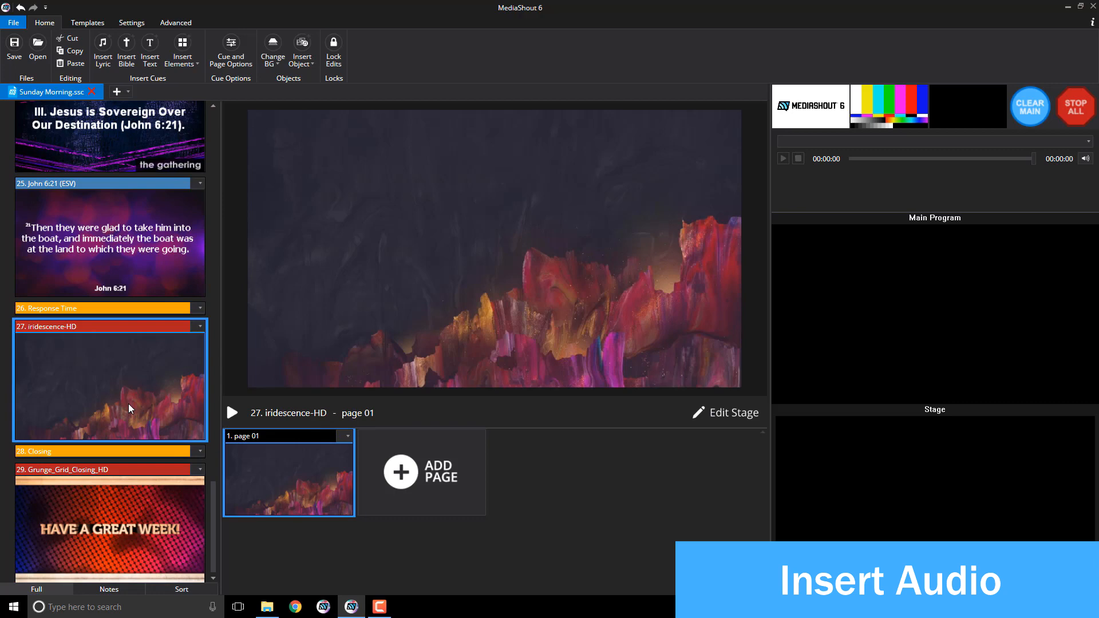
pyautogui.click(380, 311)
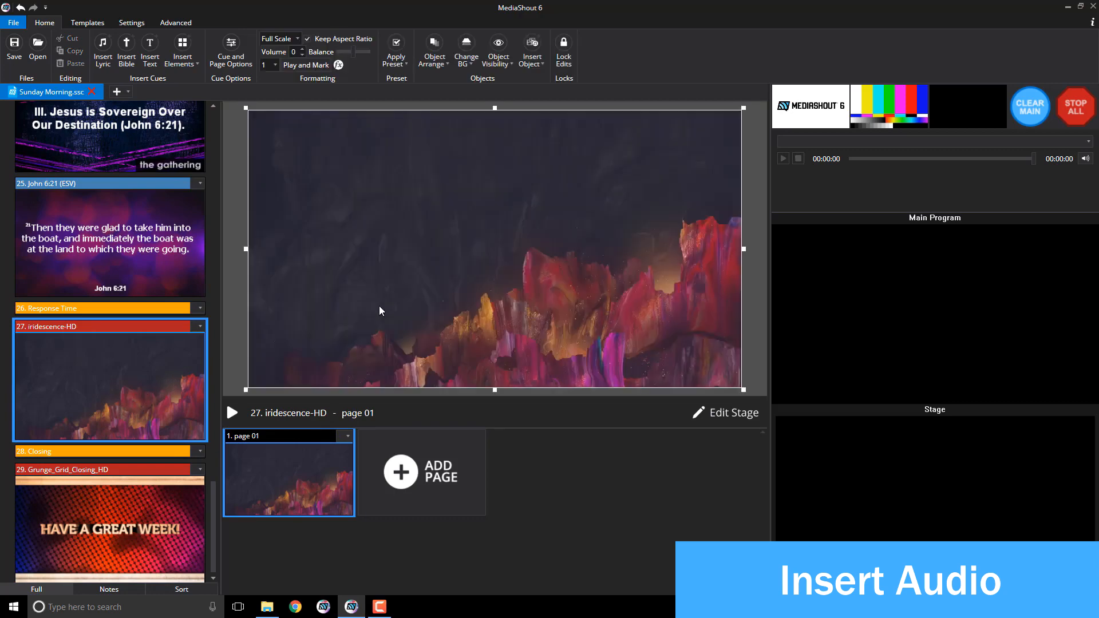
pyautogui.click(273, 64)
pyautogui.scroll(1, 269, 91)
pyautogui.click(269, 86)
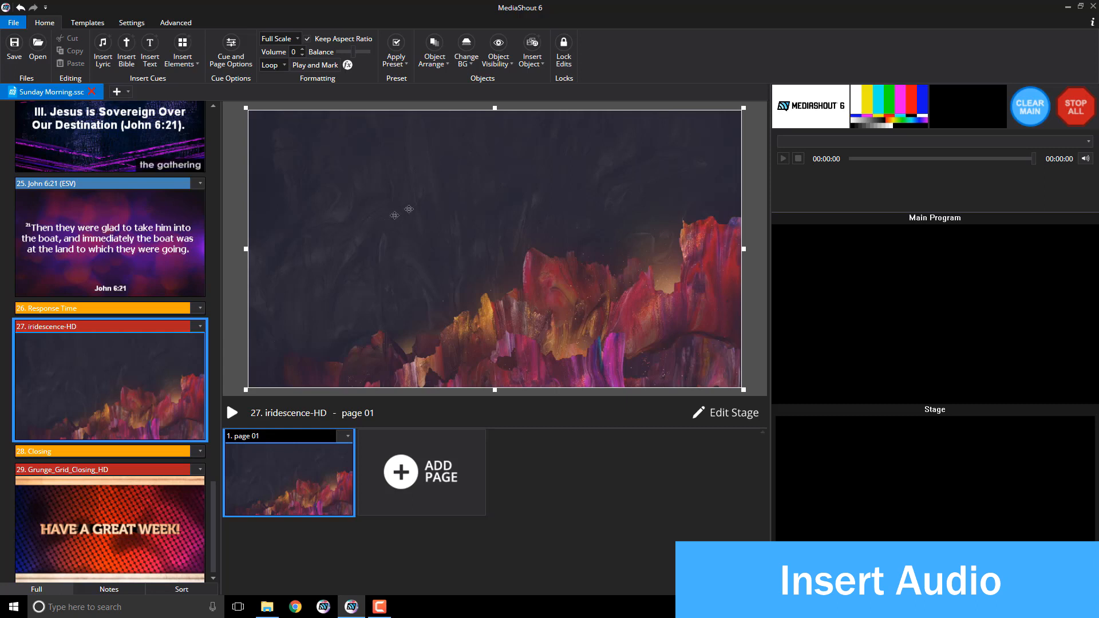
pyautogui.click(538, 63)
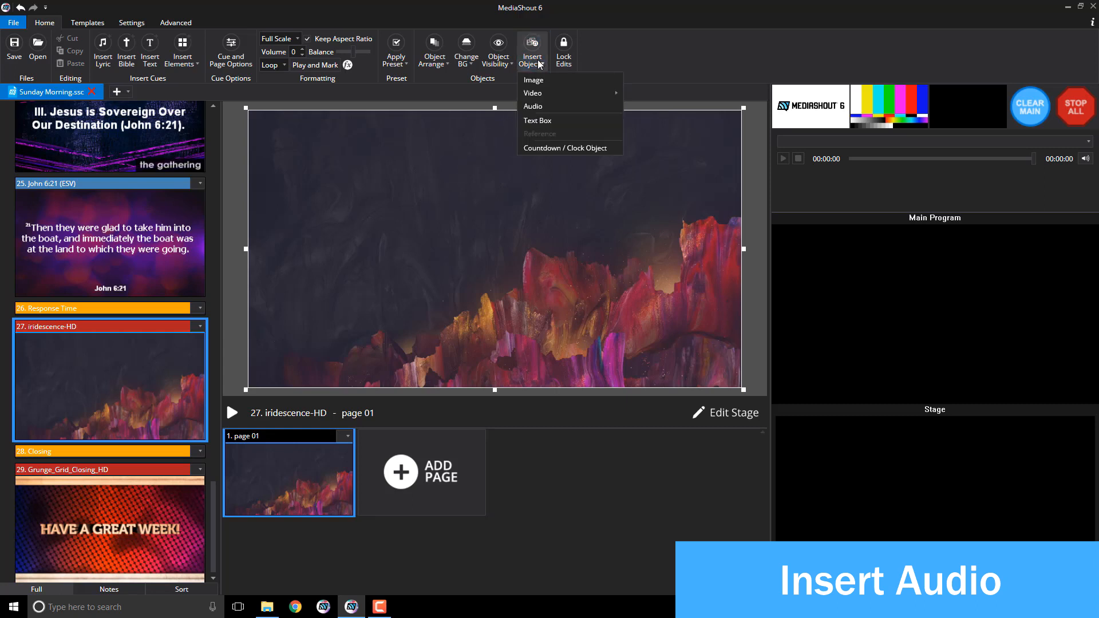
# Step: Add the audio object 'Worship Atmosphere Pad in C clip.wav' from Desktop\Materials\Music to the page
pyautogui.click(533, 107)
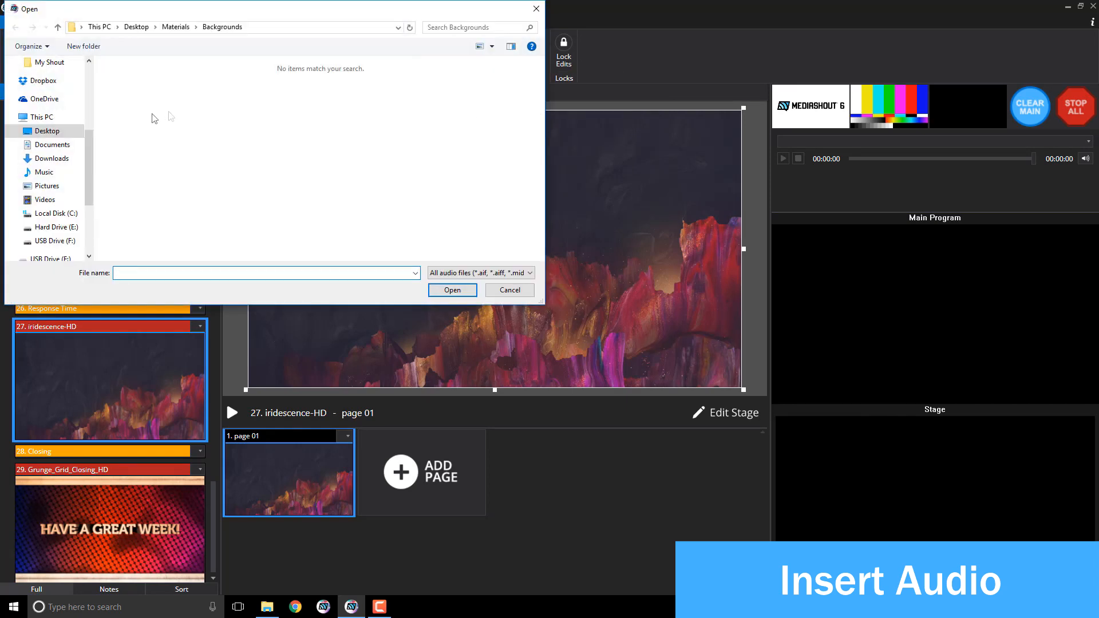
pyautogui.moveTo(90, 137); pyautogui.dragTo(89, 69)
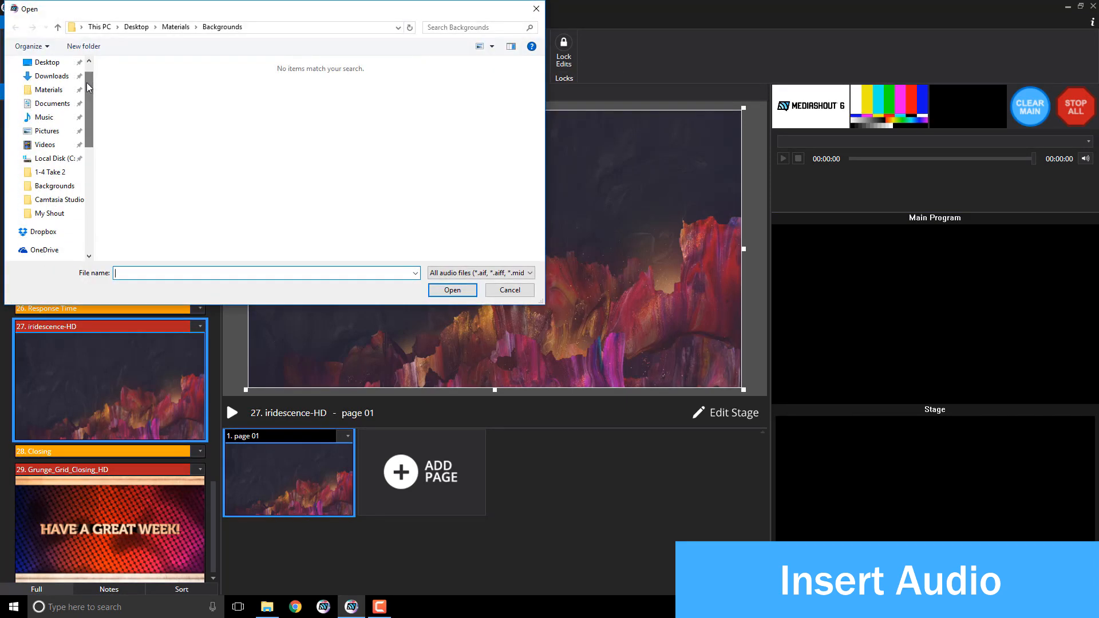
pyautogui.click(50, 91)
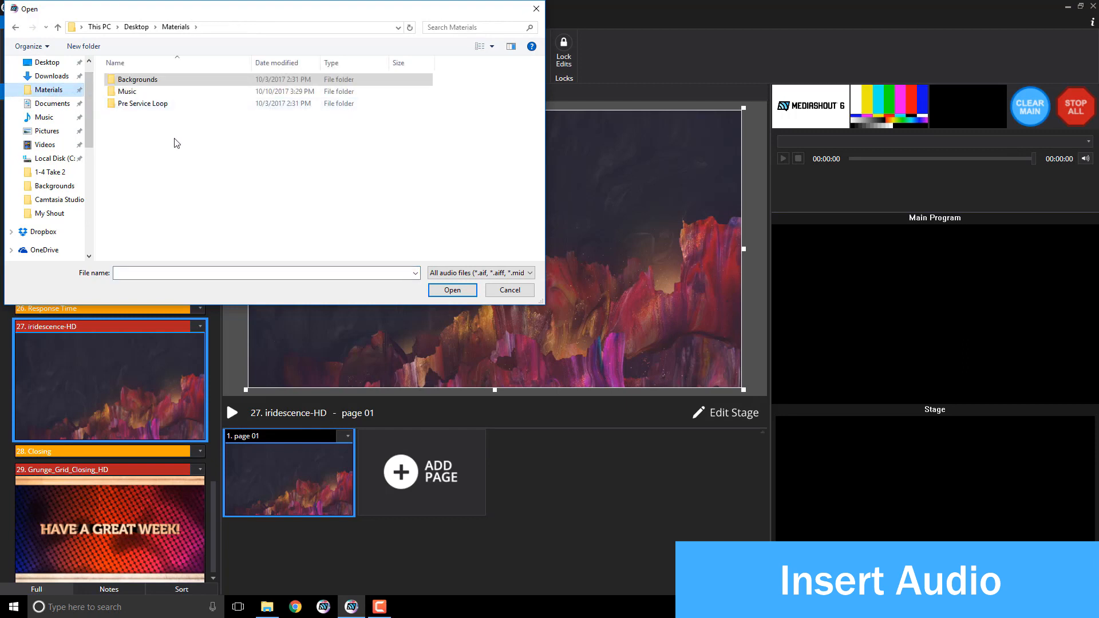
pyautogui.doubleClick(127, 91)
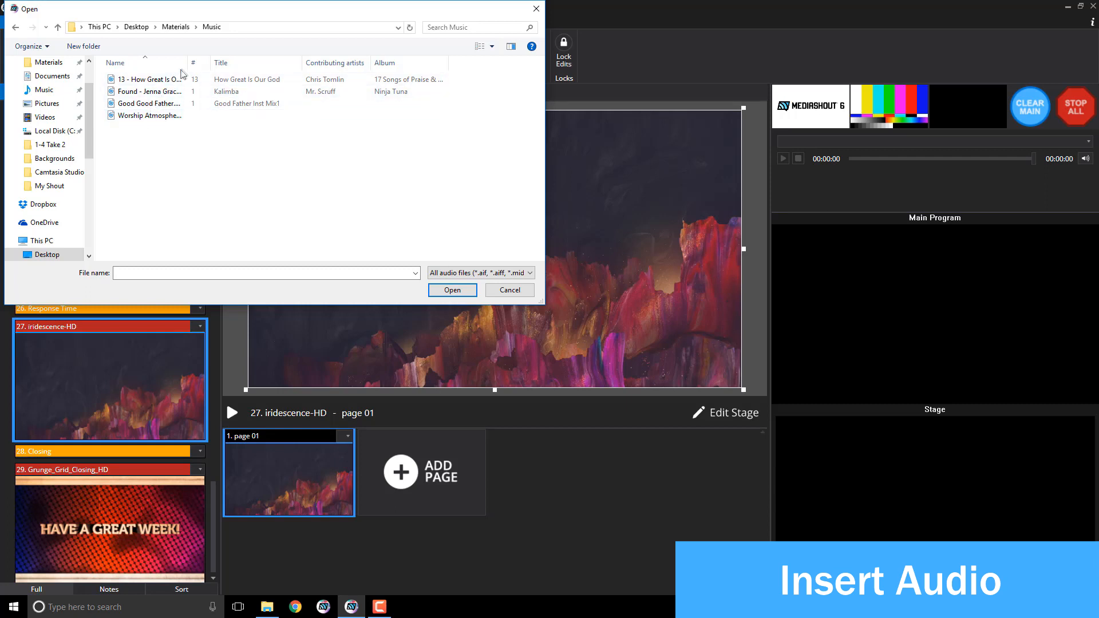
pyautogui.moveTo(187, 63); pyautogui.dragTo(236, 67)
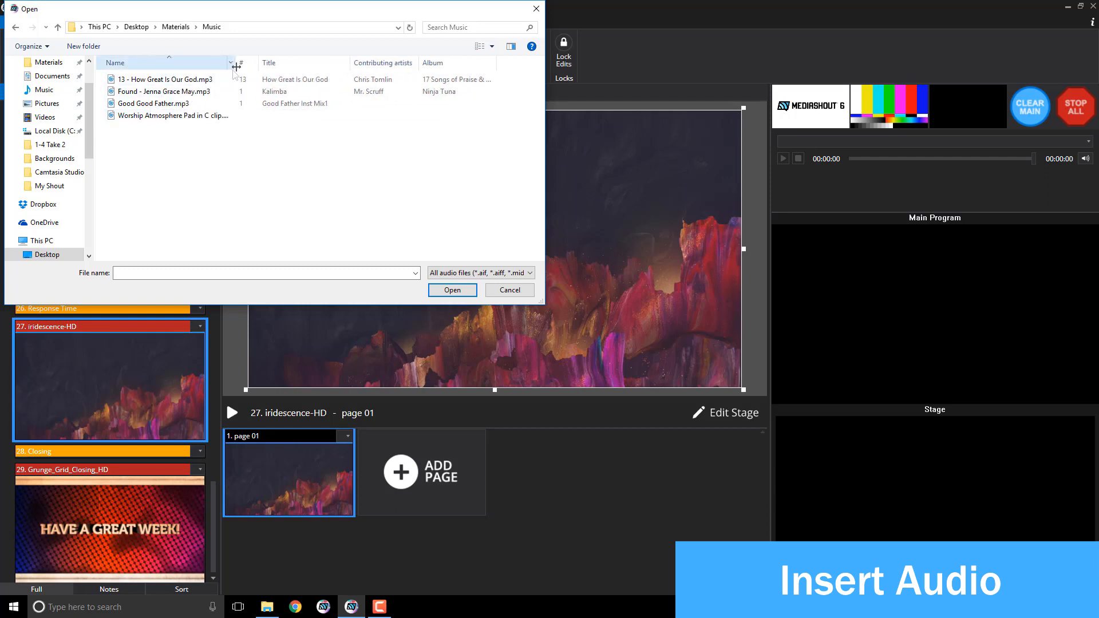
pyautogui.doubleClick(182, 116)
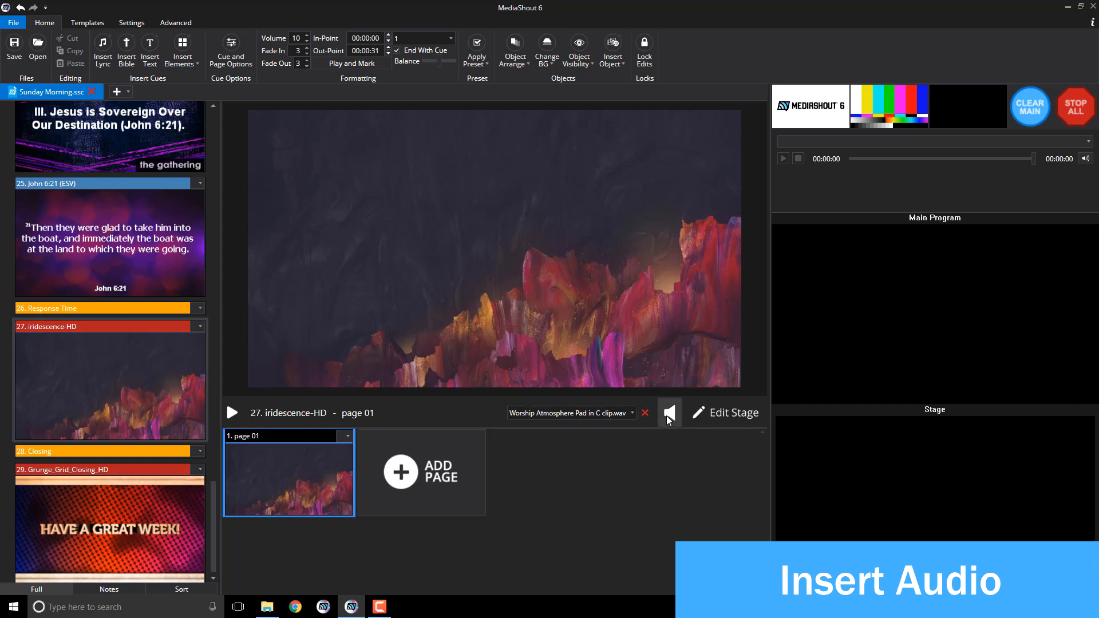
# Step: Review page 01's Object Visibility choices unchanged, then open File Explorer on Documents\Camtasia Studio
pyautogui.click(586, 66)
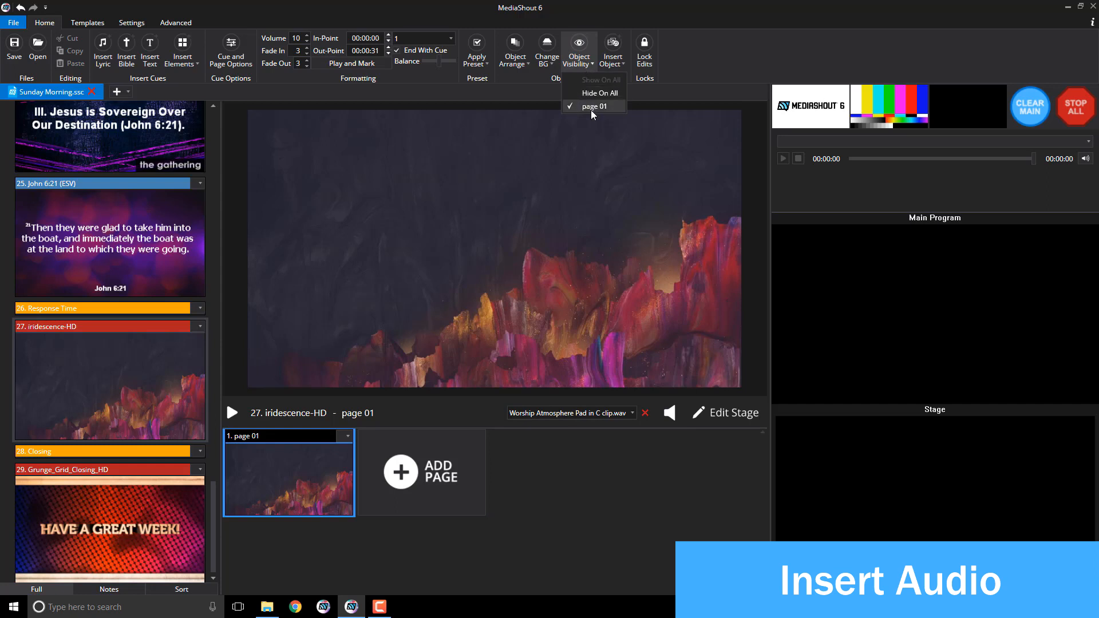
pyautogui.click(324, 476)
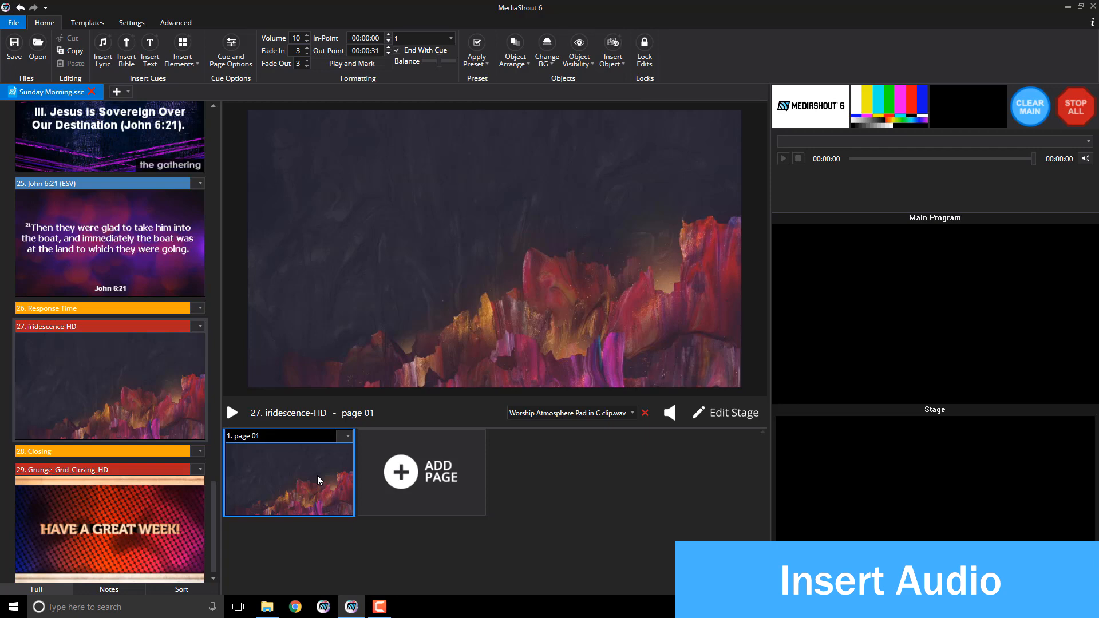
pyautogui.click(267, 607)
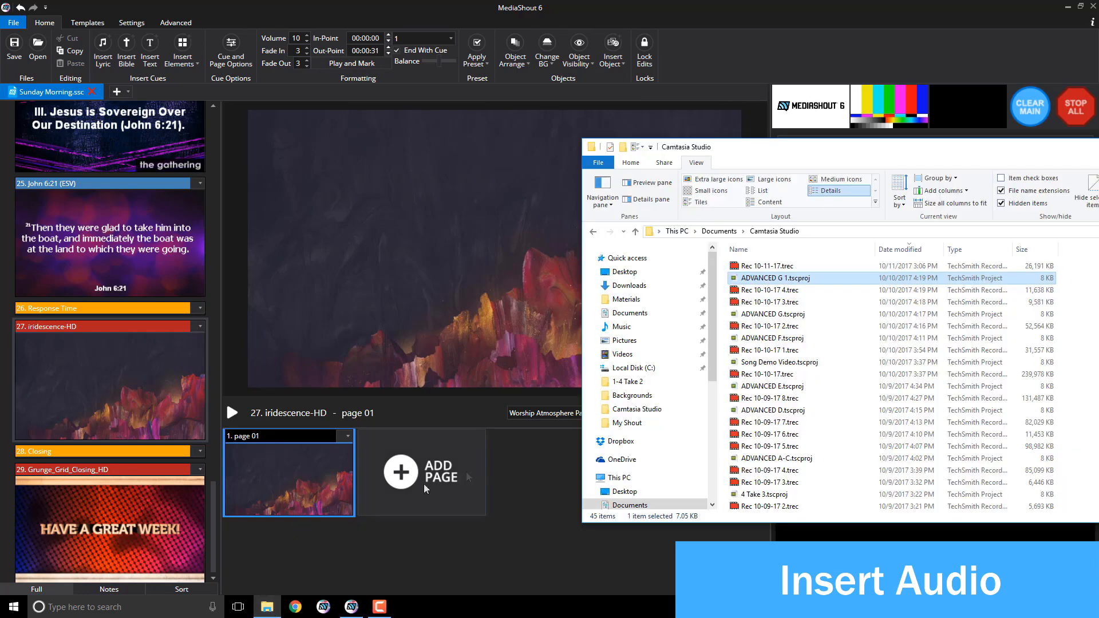
# Step: Drag Worship Atmosphere Pad in C clip.wav from Materials\Music onto cue 27's thumbnail
pyautogui.click(636, 301)
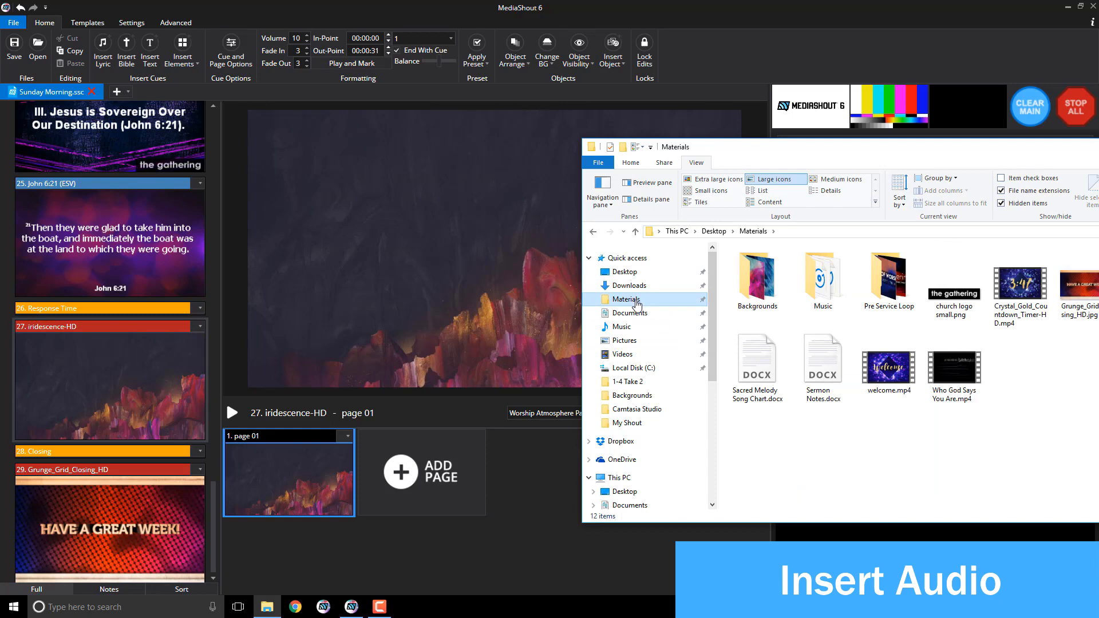
pyautogui.doubleClick(819, 290)
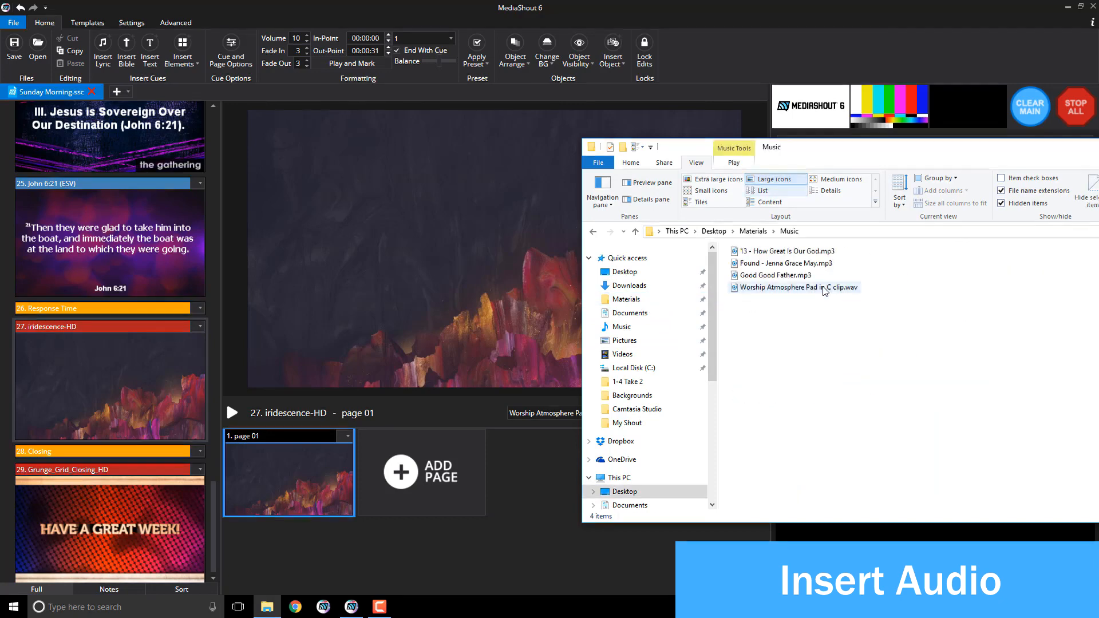
pyautogui.moveTo(798, 292); pyautogui.dragTo(164, 366)
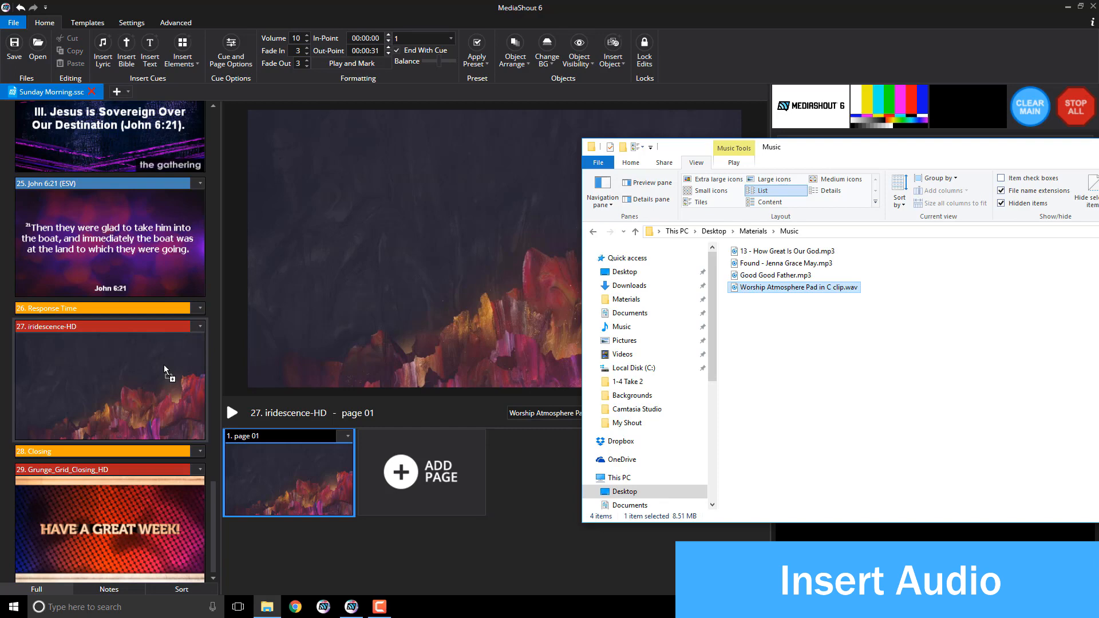
# Step: Send cue 27 to Main Program to hear its audio, then stop all output
pyautogui.click(162, 371)
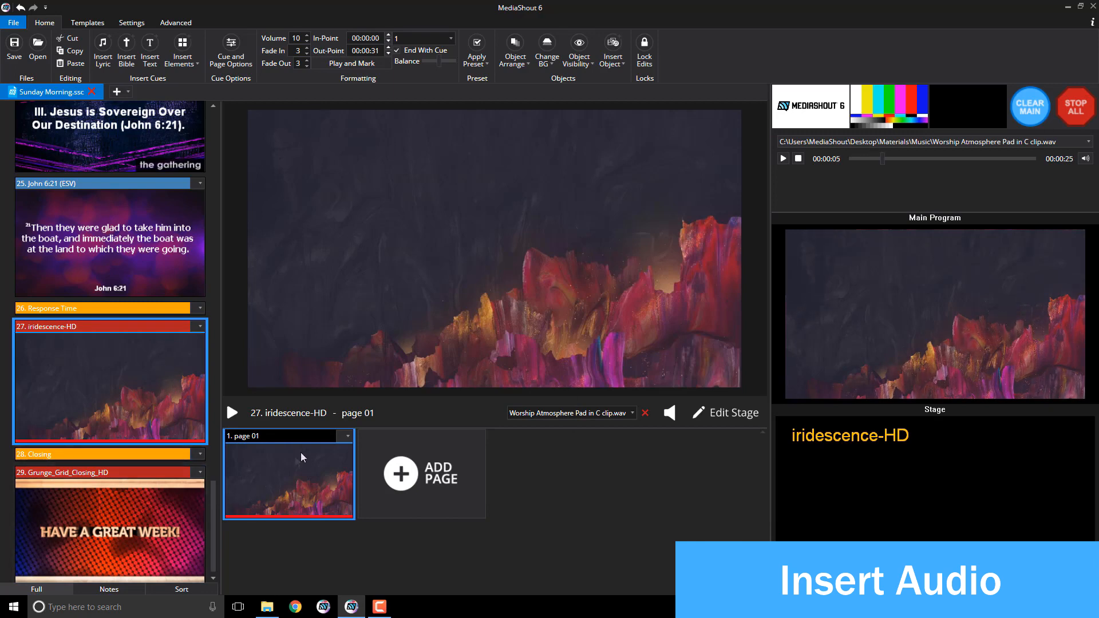
pyautogui.click(1078, 116)
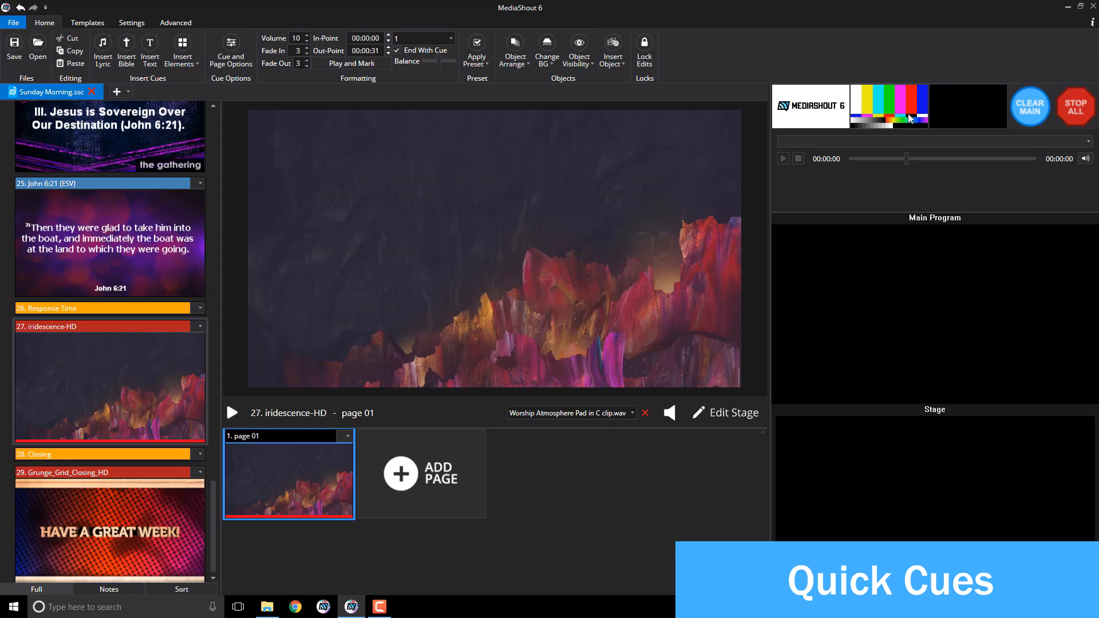
# Step: Set Quick Cue 1's whole-cue background to the church logo small.png image and save it
pyautogui.click(841, 120)
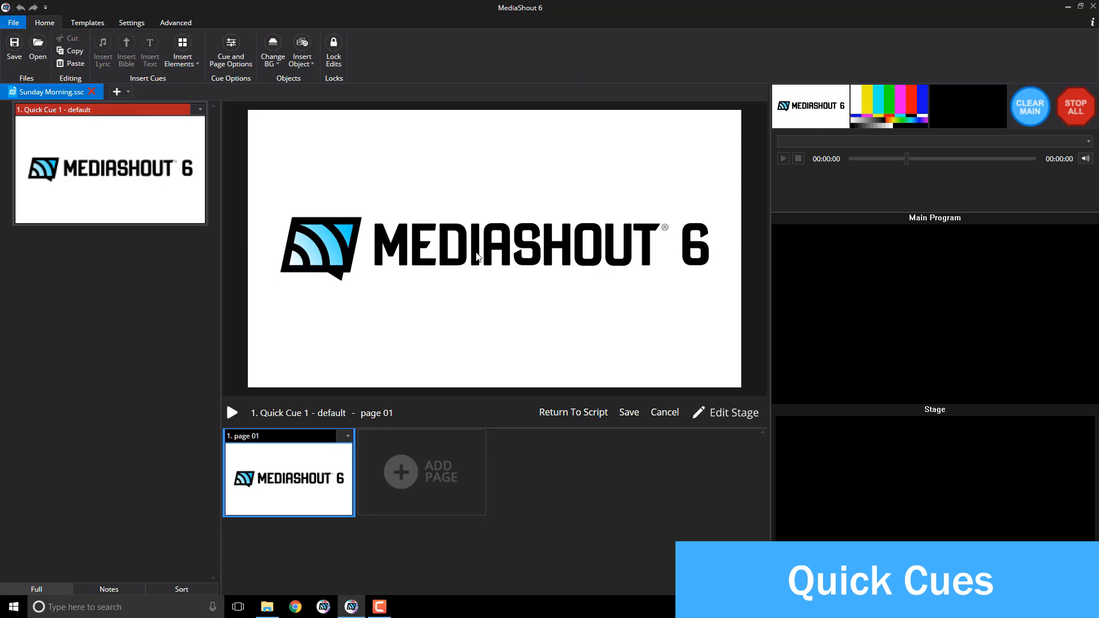
pyautogui.click(273, 58)
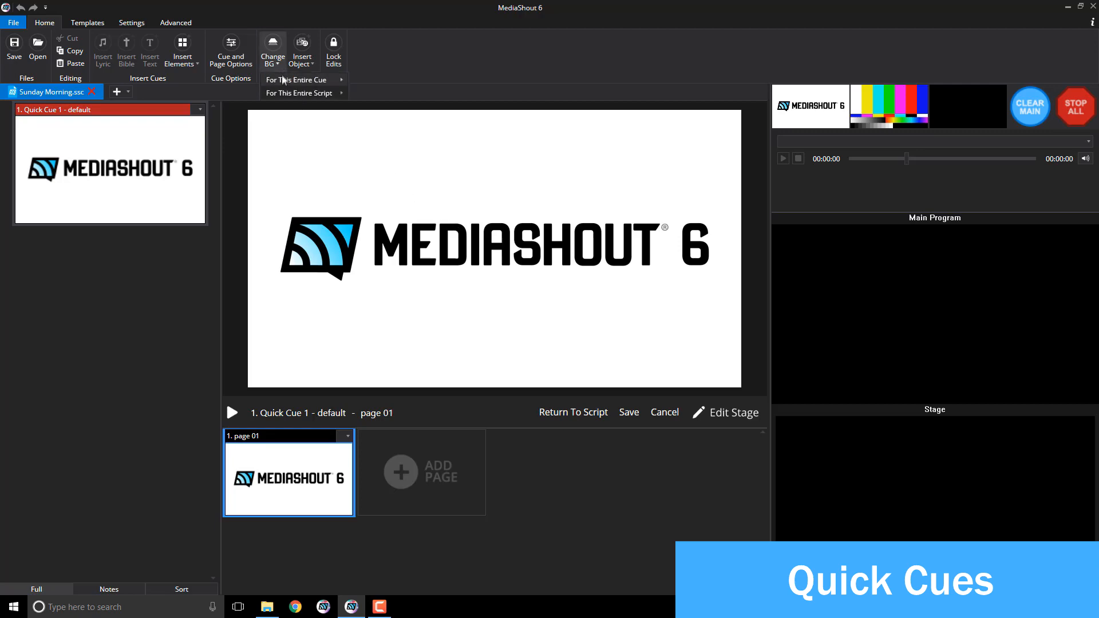
pyautogui.moveTo(282, 80)
pyautogui.click(373, 80)
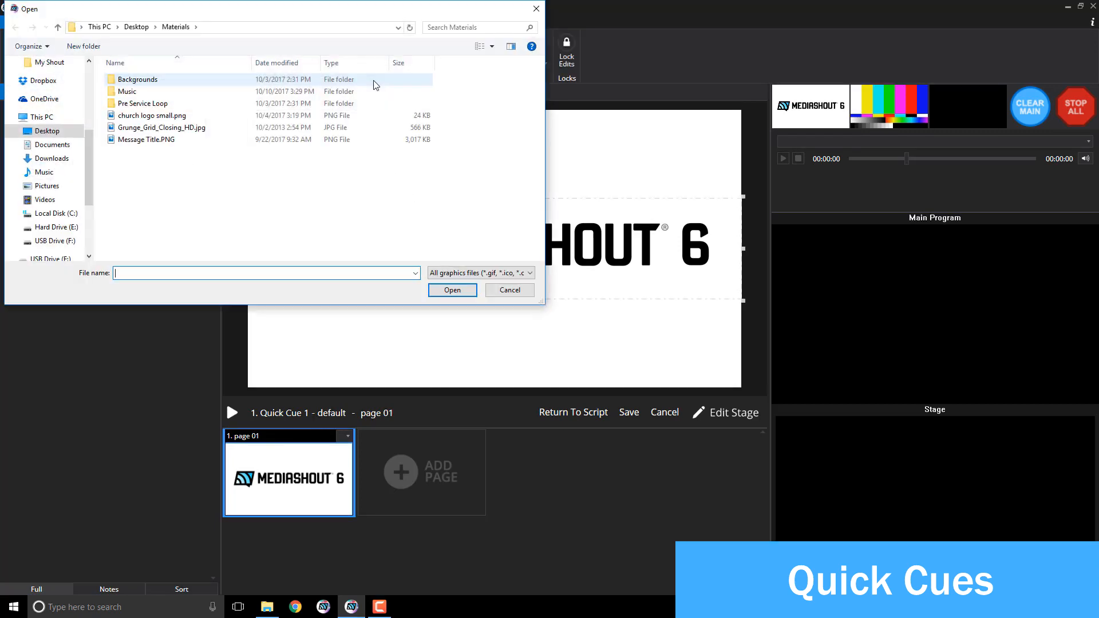
pyautogui.doubleClick(176, 115)
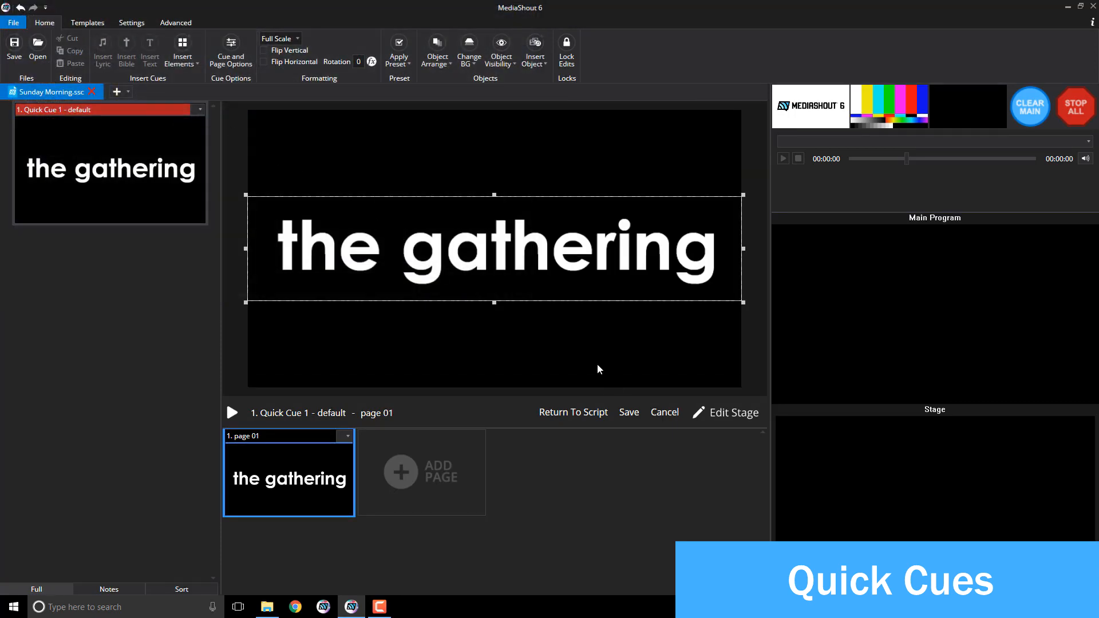
pyautogui.click(628, 412)
# Step: Trigger 'the gathering' quick cue, then drag Water_Wonder_Broken-HD.mp4 from Materials > Backgrounds into quick cue slot 2
pyautogui.click(570, 412)
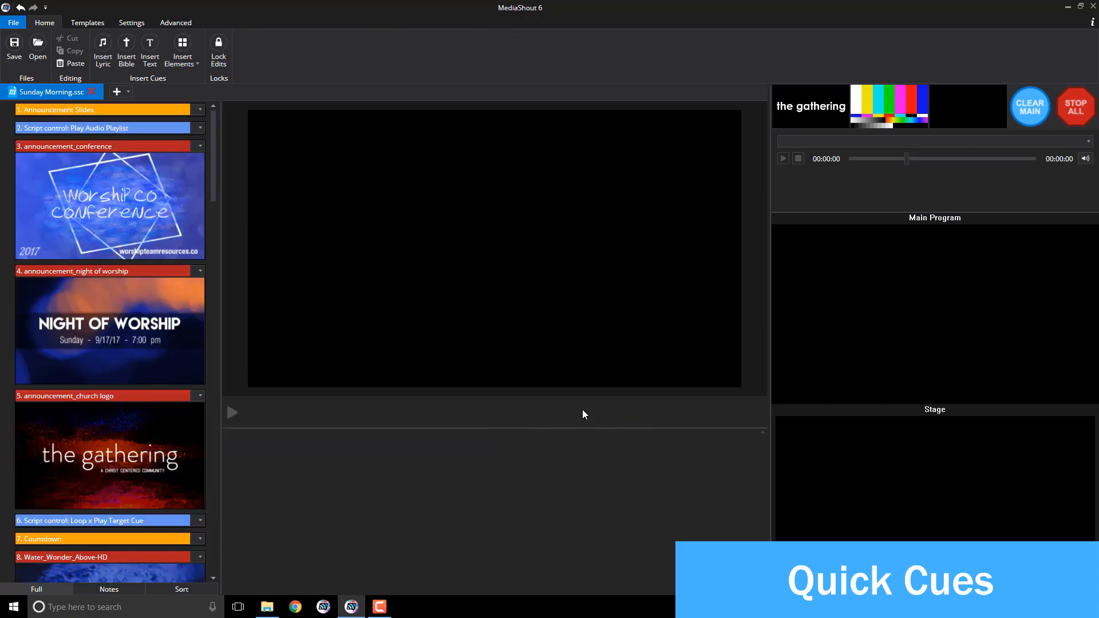
pyautogui.click(803, 109)
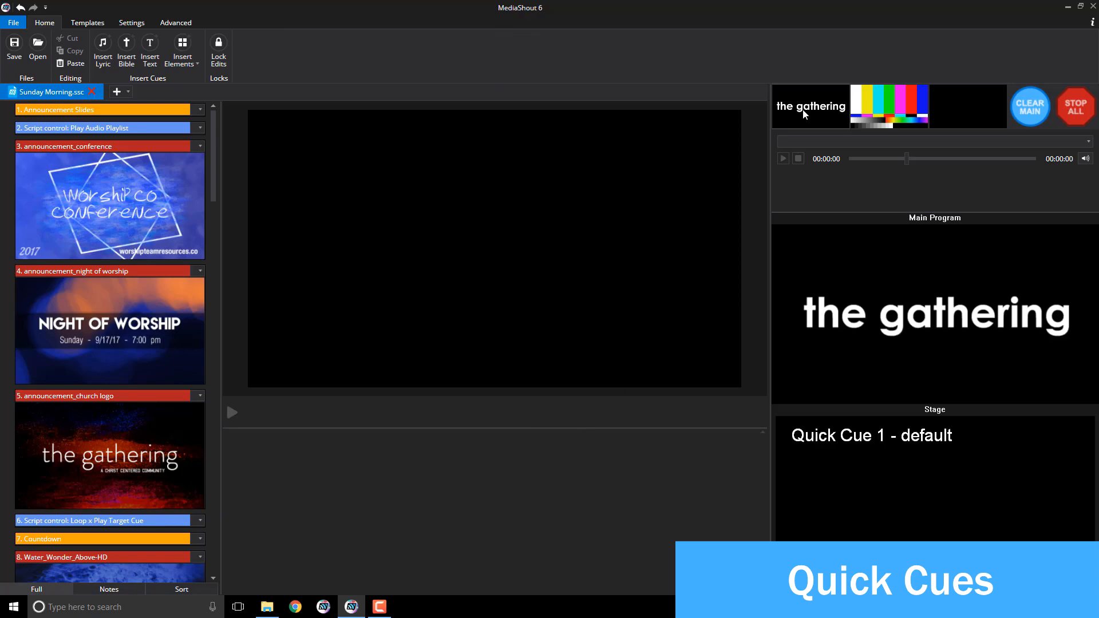
pyautogui.click(269, 611)
pyautogui.moveTo(777, 148); pyautogui.dragTo(338, 129)
pyautogui.click(313, 216)
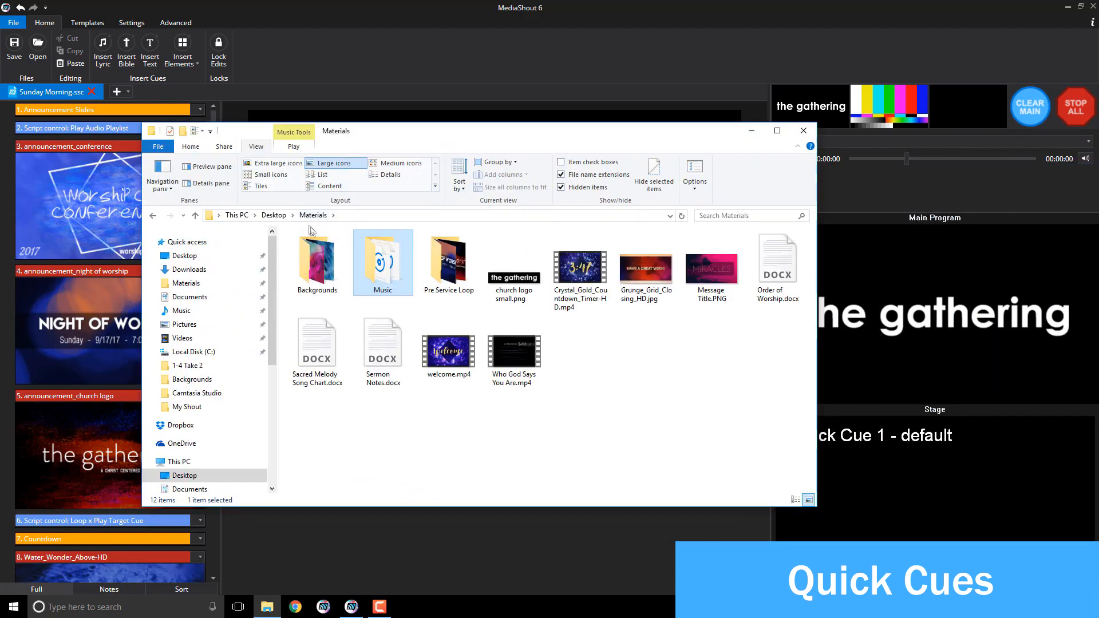
pyautogui.doubleClick(316, 264)
pyautogui.moveTo(451, 309); pyautogui.dragTo(898, 112)
pyautogui.click(902, 67)
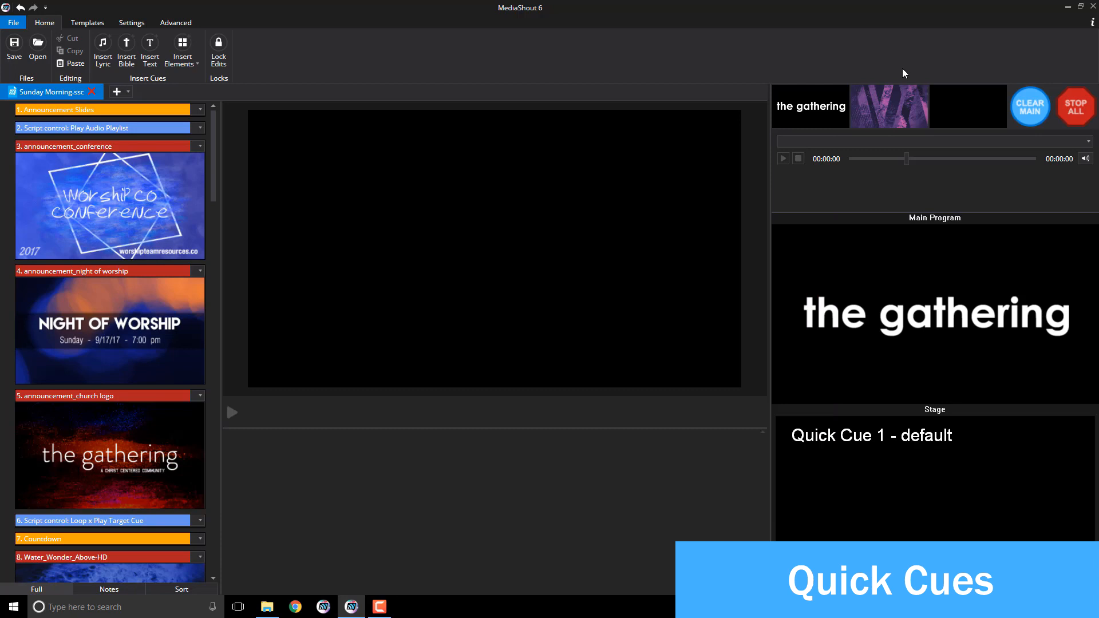
# Step: Give the empty Quick Cue 3 a dissolve > dissolve transition and save it
pyautogui.click(954, 104)
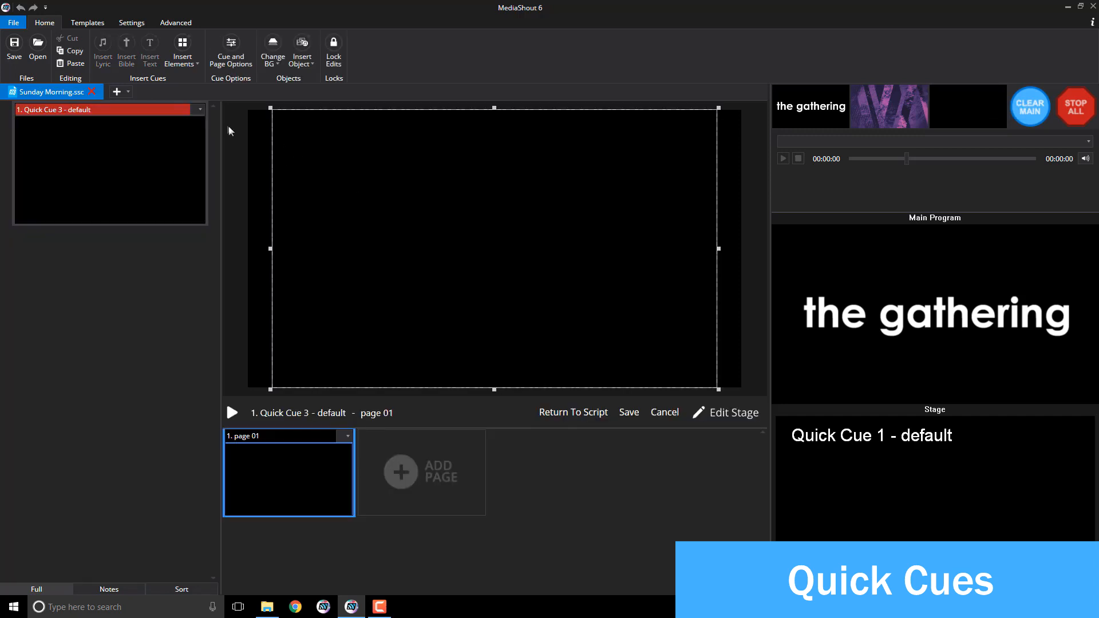
pyautogui.click(200, 110)
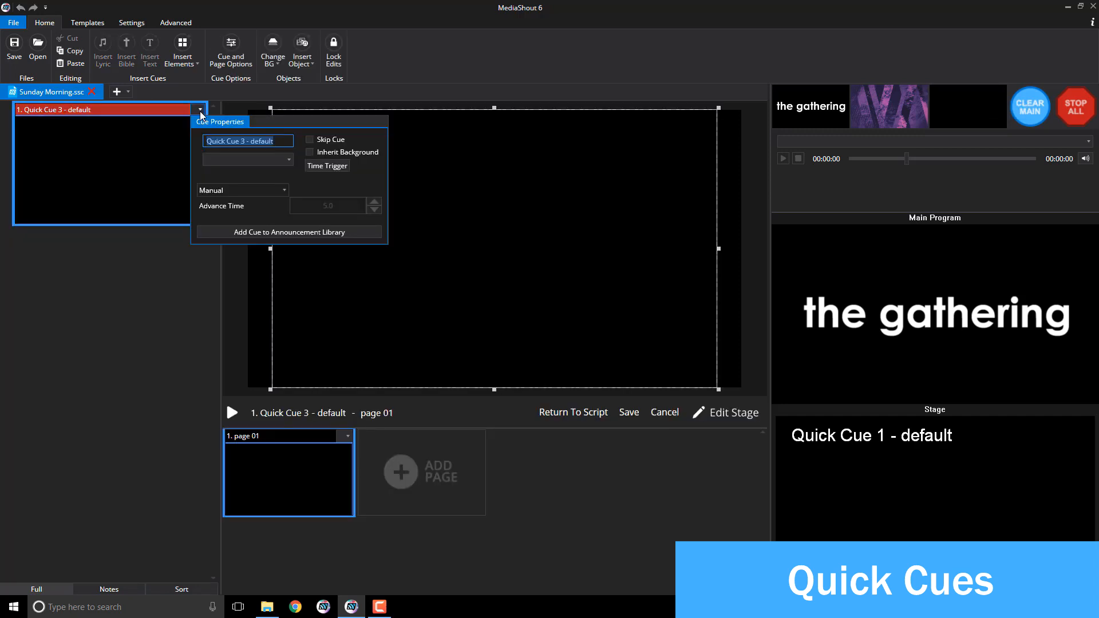
pyautogui.click(245, 160)
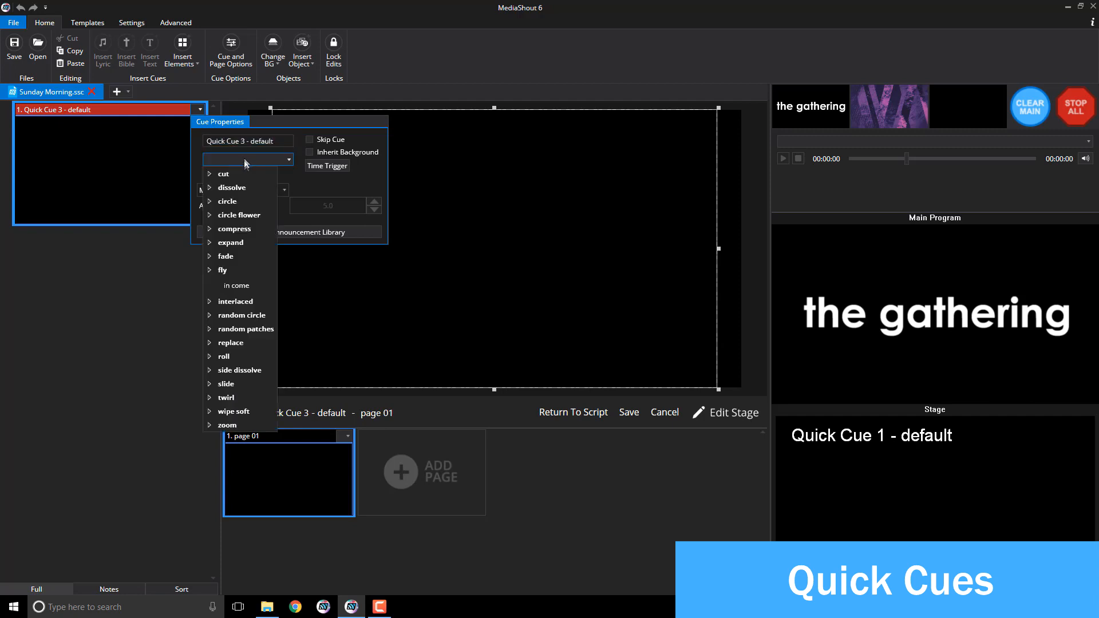
pyautogui.click(210, 187)
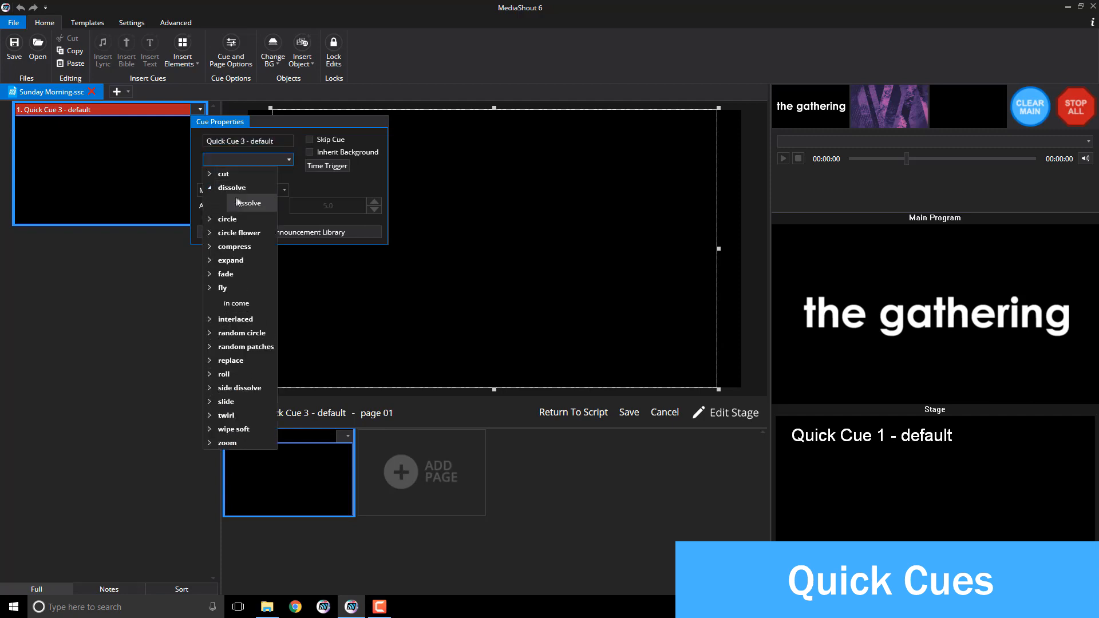
pyautogui.click(237, 202)
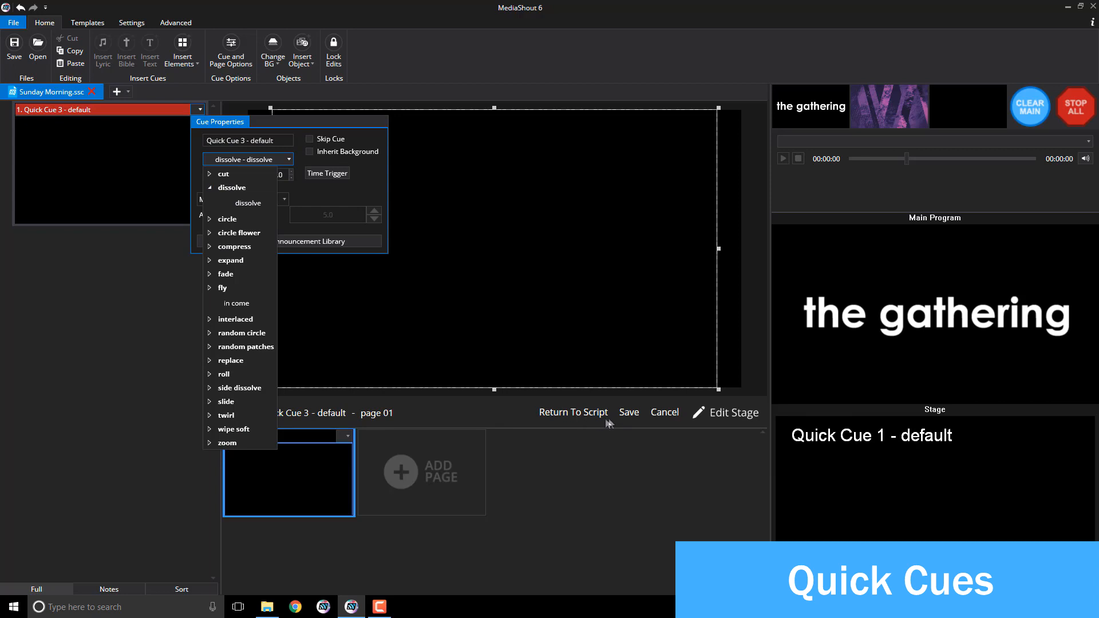
pyautogui.click(628, 412)
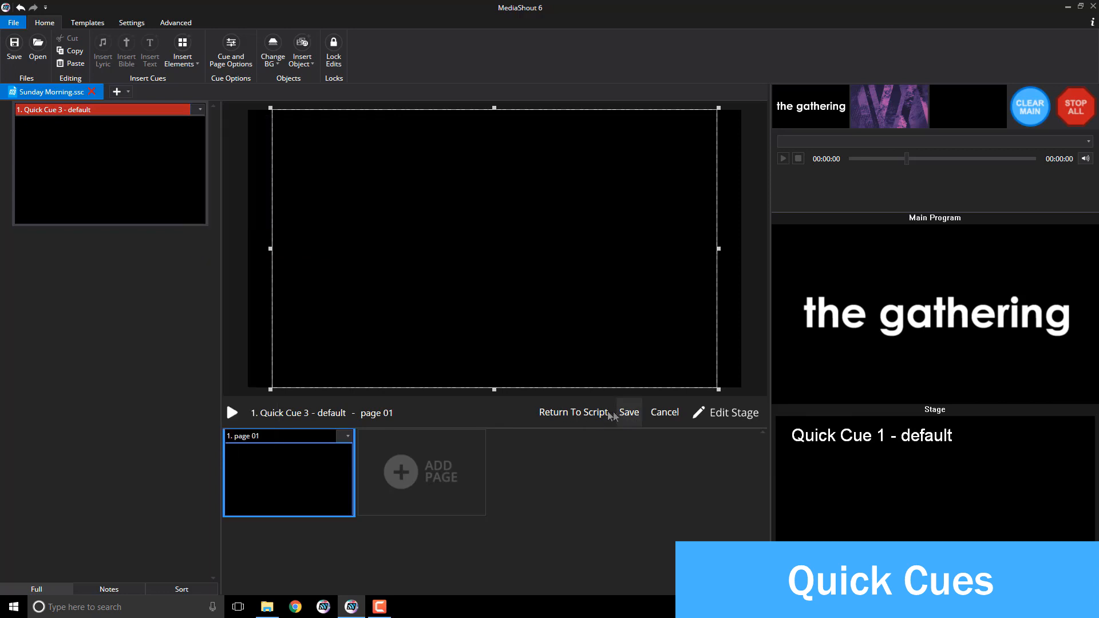
pyautogui.click(590, 411)
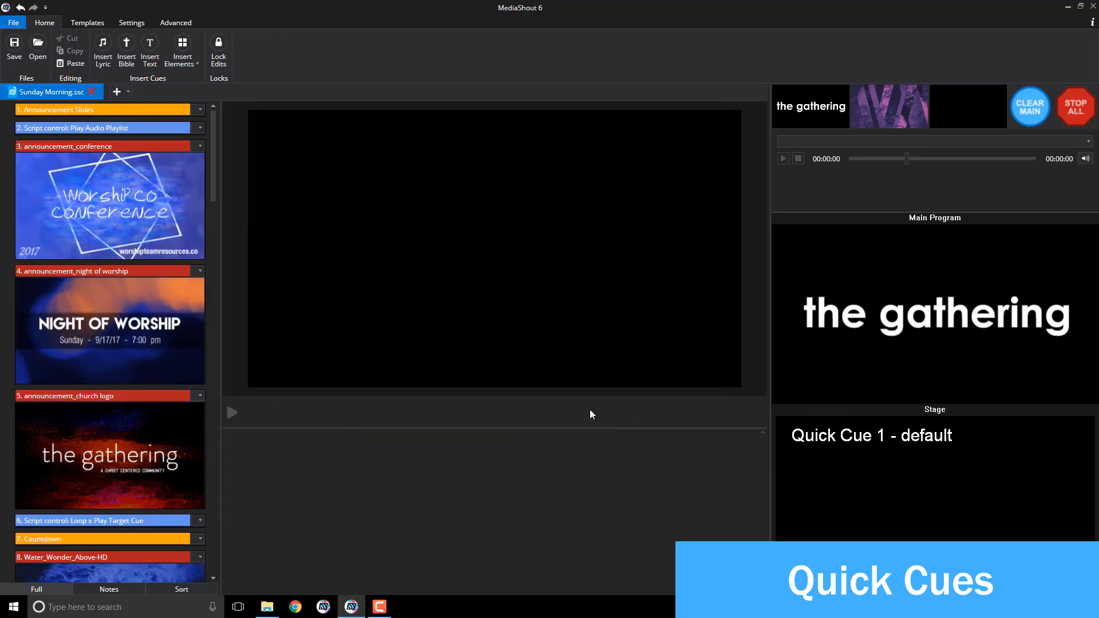
# Step: Fire the third quick cue, then send Verse 1a of Nothing But The Blood (Plainfield) to main output
pyautogui.click(976, 116)
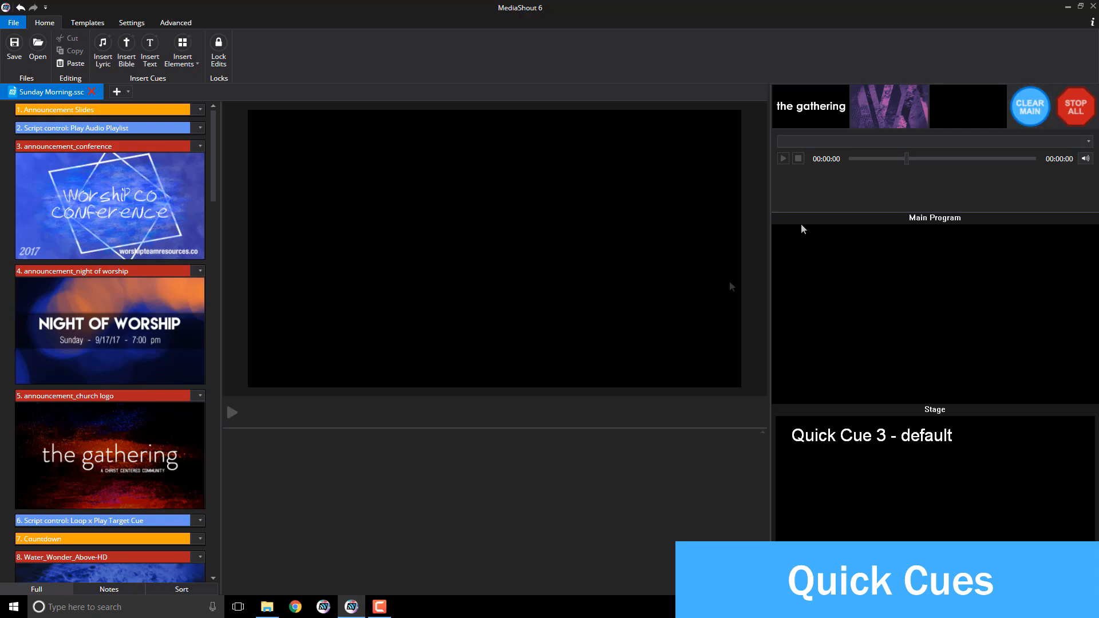
pyautogui.scroll(-15, 136, 454)
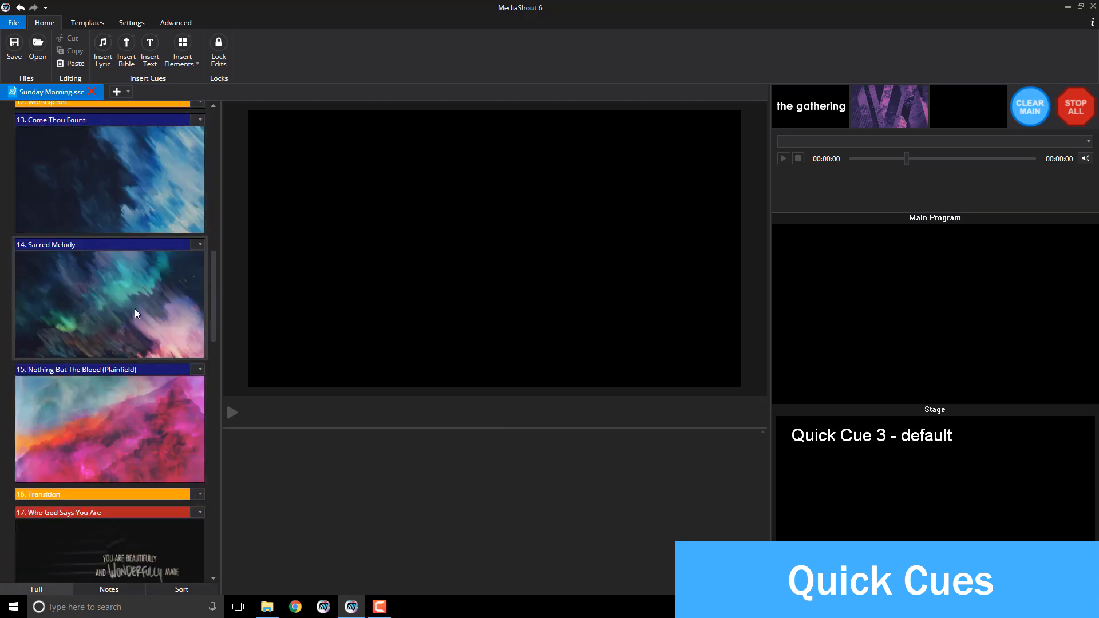
pyautogui.click(142, 441)
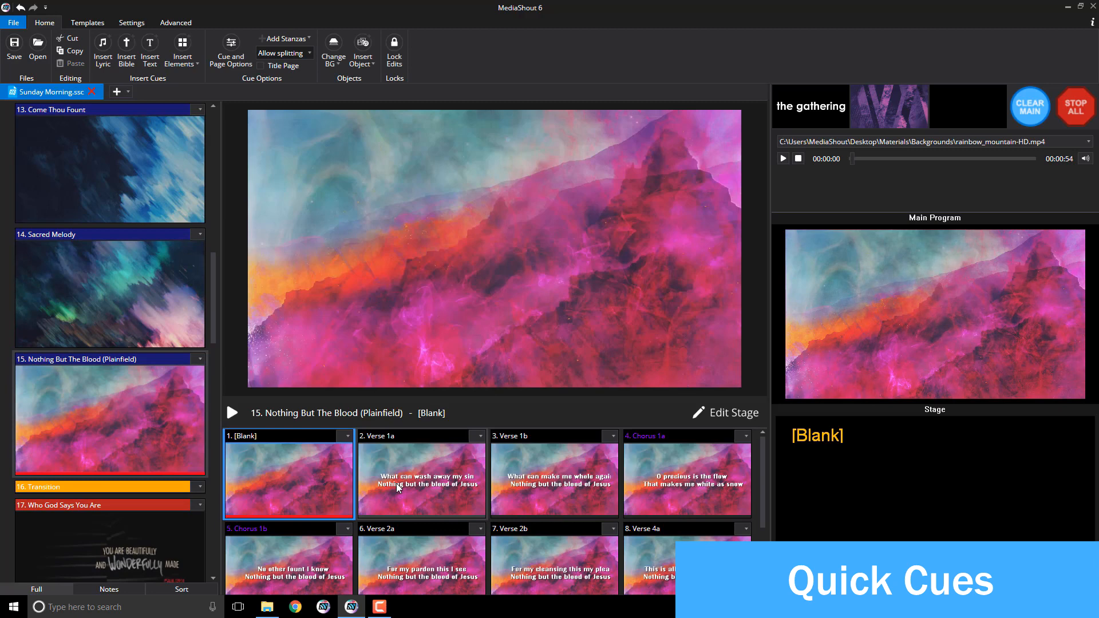
pyautogui.click(396, 483)
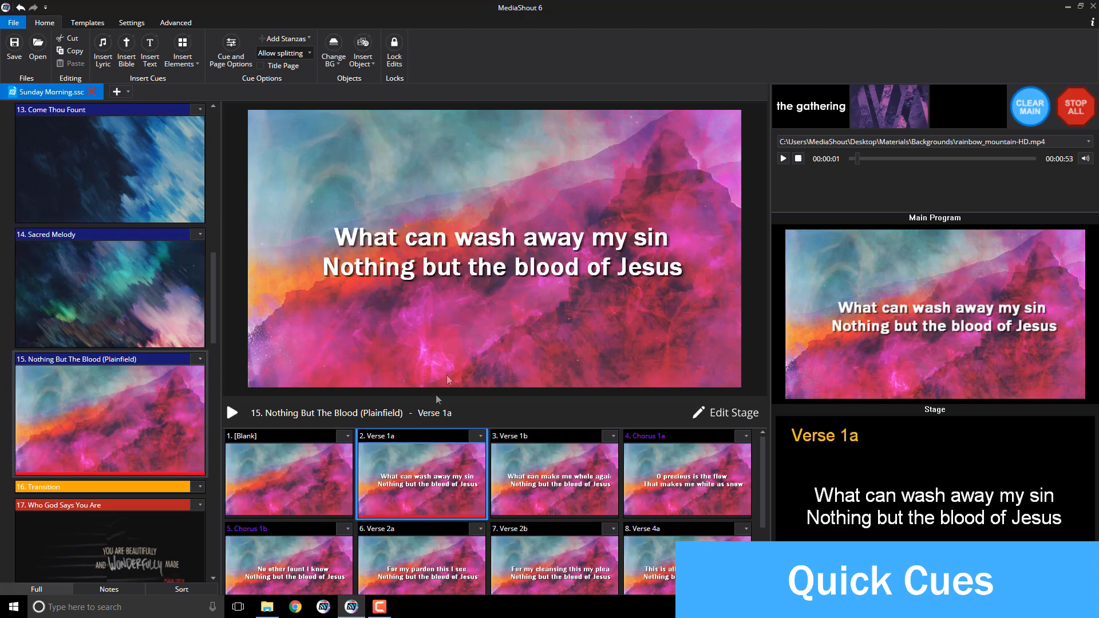
# Step: Clear the lyrics from the main output and stop all output
pyautogui.click(1034, 118)
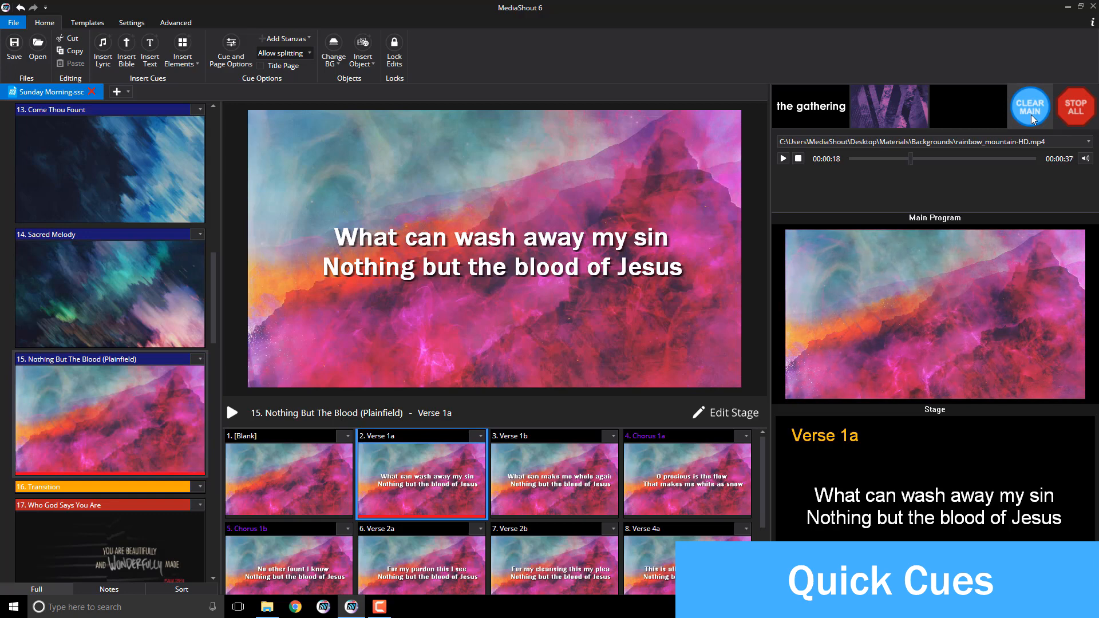
pyautogui.click(1071, 112)
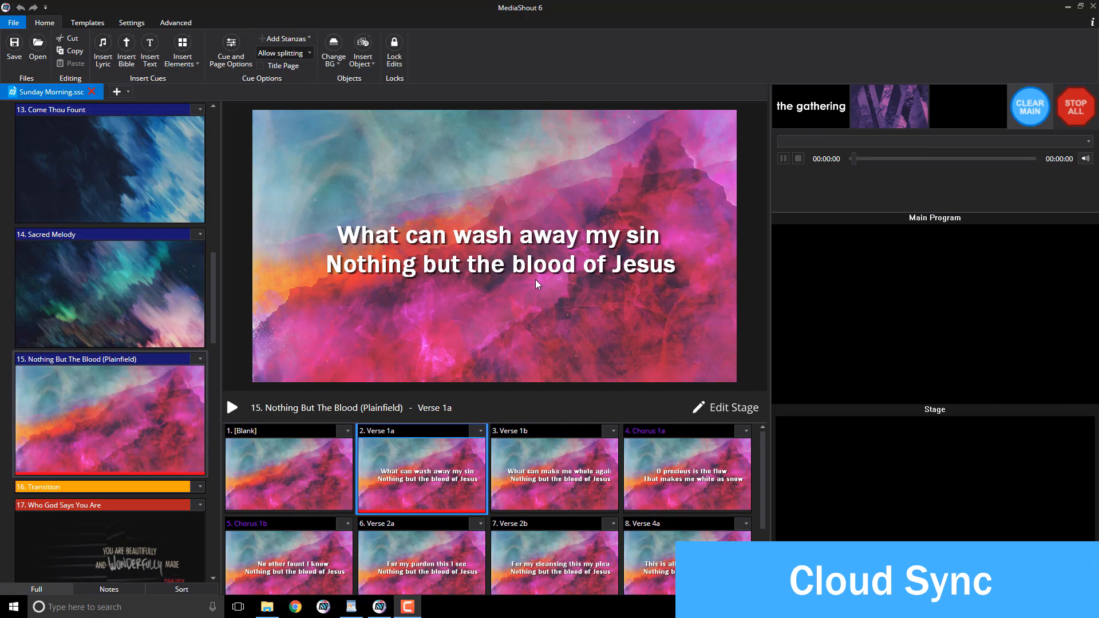
pyautogui.click(187, 24)
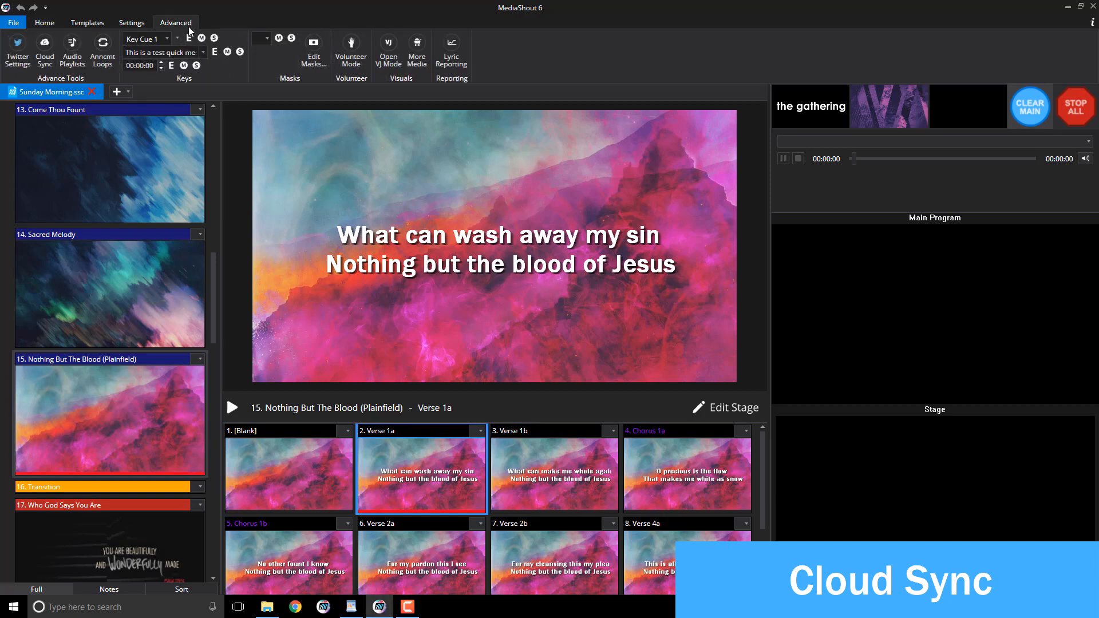
# Step: Sign Cloud Sync in to Dropbox with the account e-mail and password, allow access, then close it
pyautogui.click(44, 57)
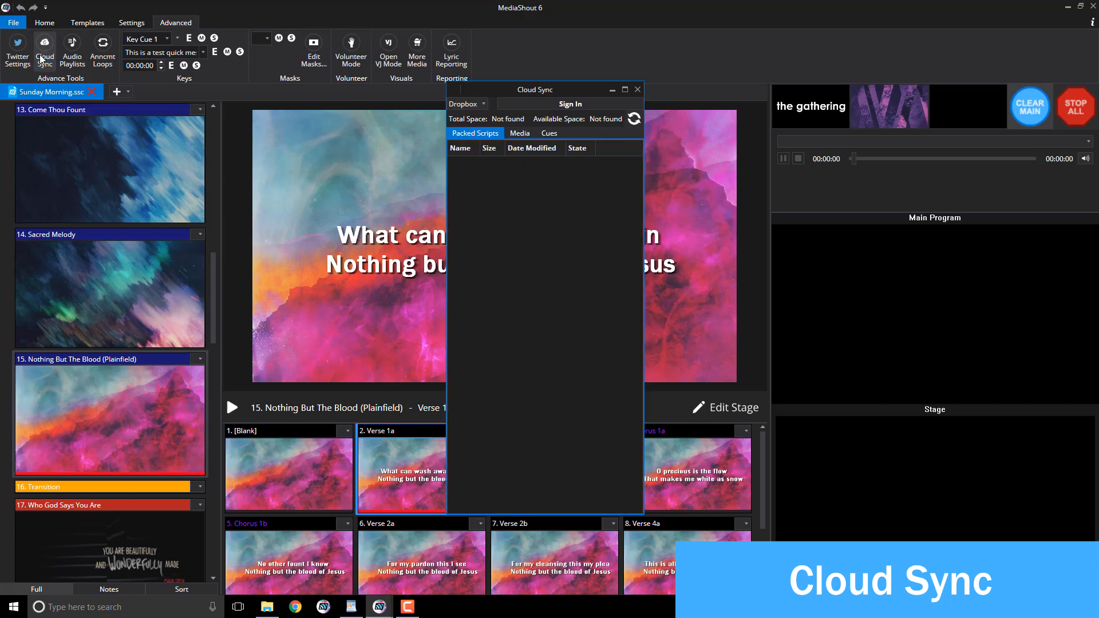
pyautogui.click(547, 105)
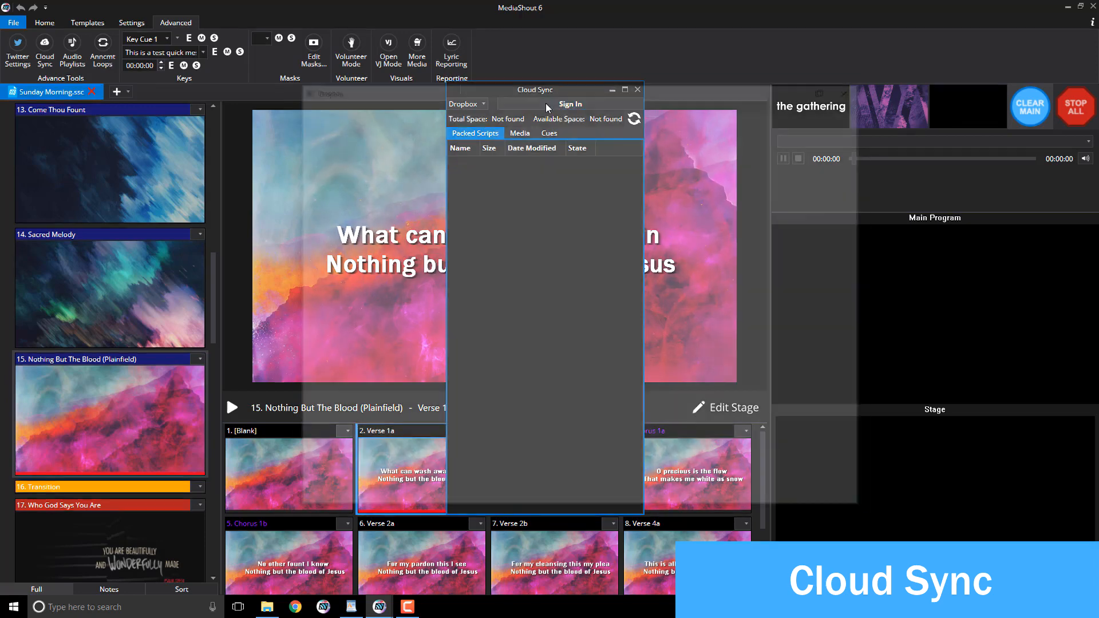
pyautogui.click(522, 332)
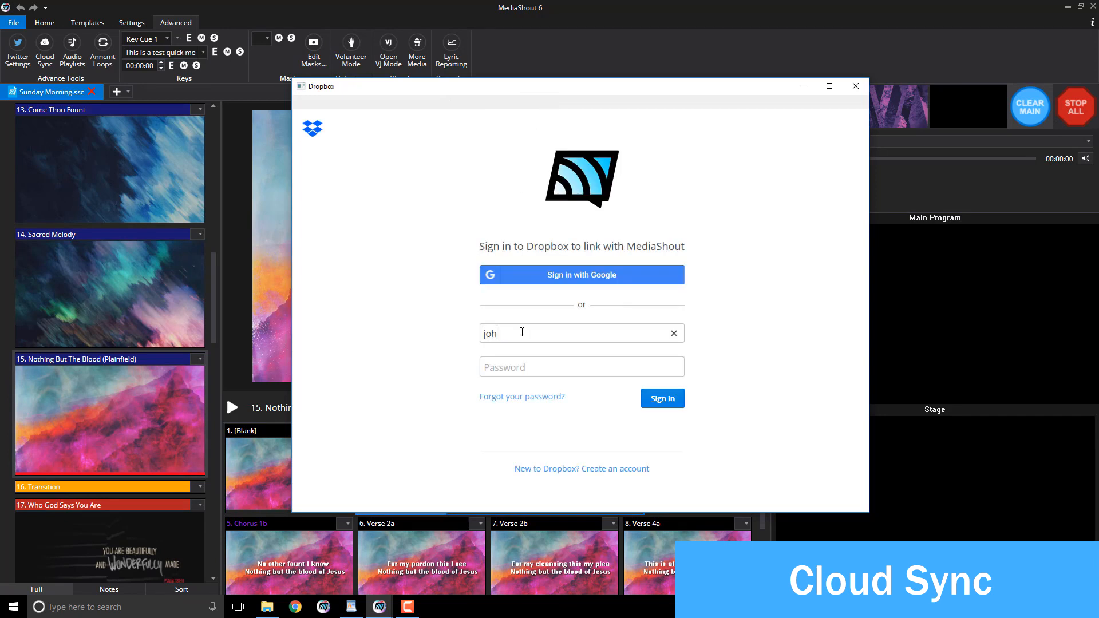
pyautogui.press('Tab')
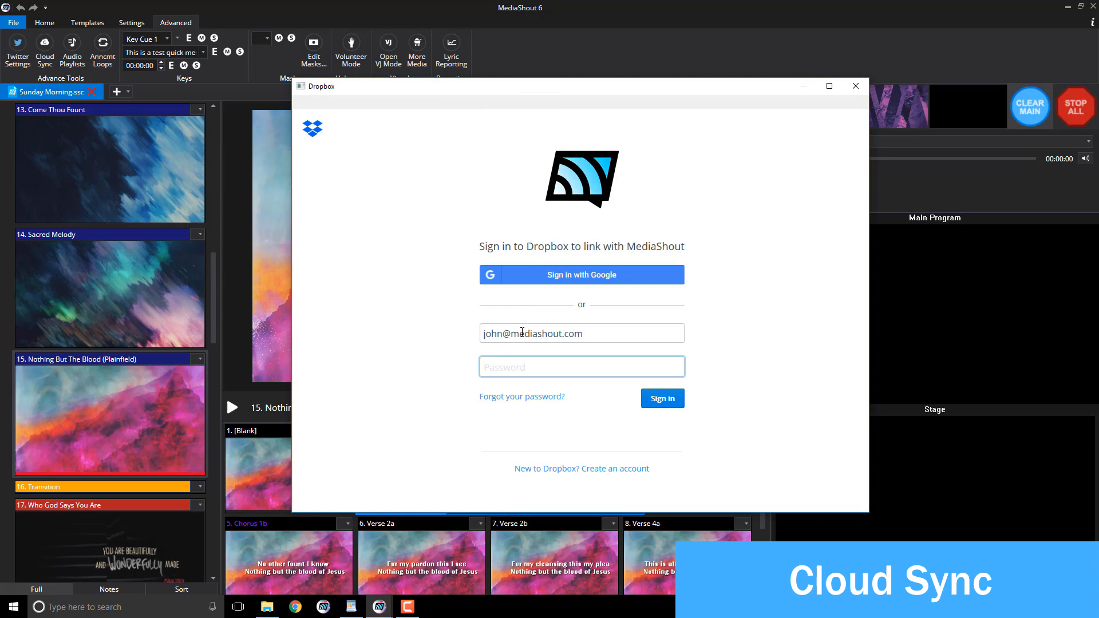
pyautogui.write('•••••••••••')
pyautogui.press('Return')
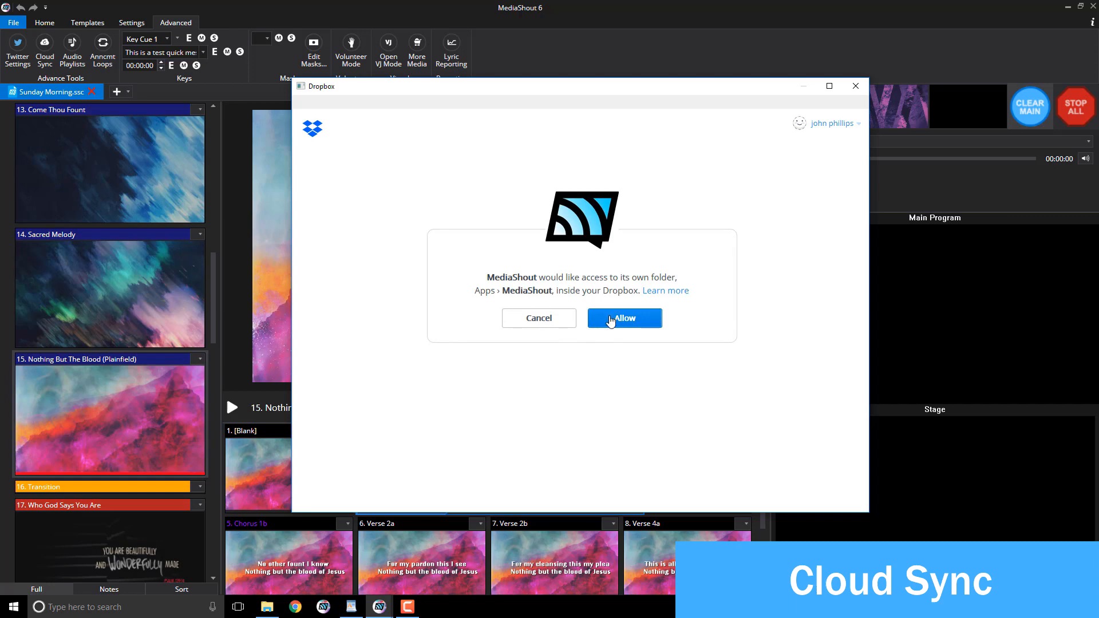
pyautogui.click(610, 321)
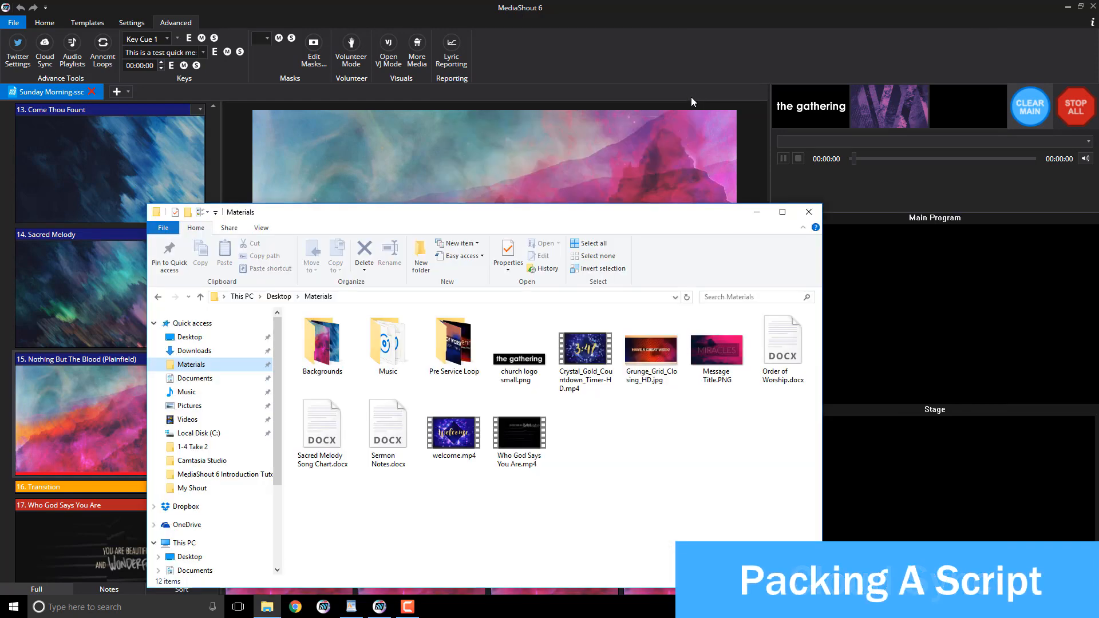
pyautogui.click(696, 89)
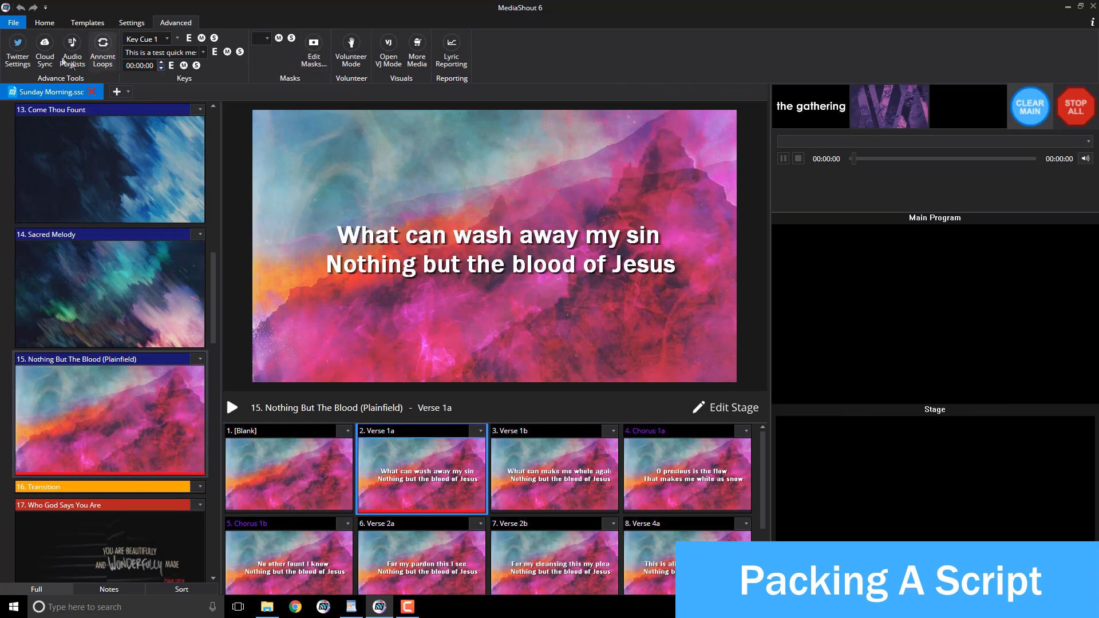
# Step: Pack the current Sunday Morning script to the cloud, confirm success, and reopen Cloud Sync
pyautogui.click(14, 23)
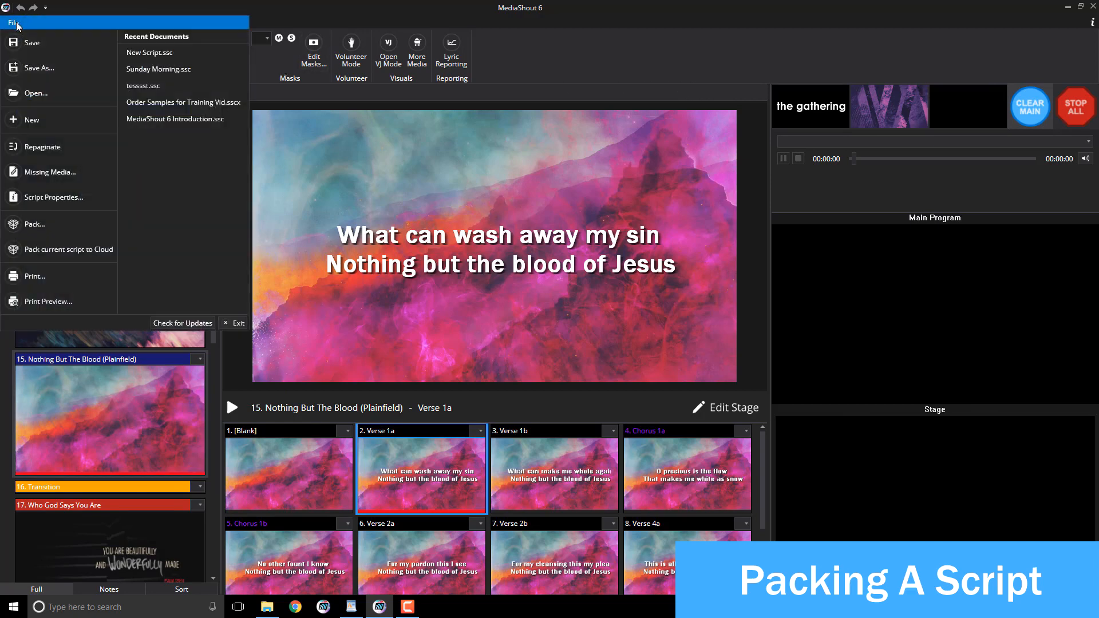
pyautogui.click(53, 250)
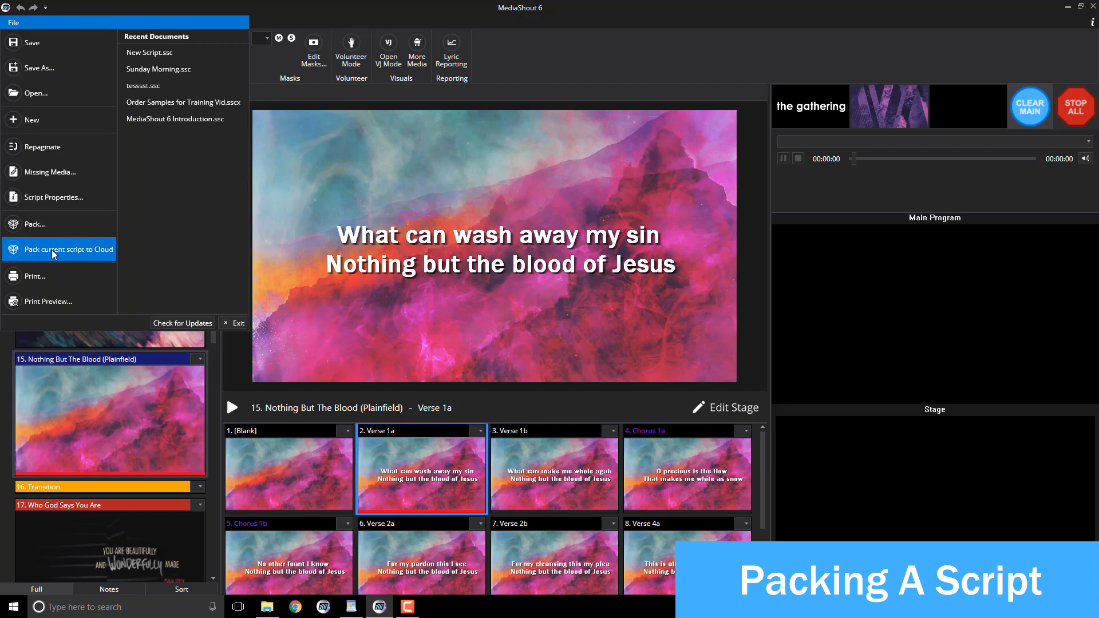
pyautogui.click(54, 254)
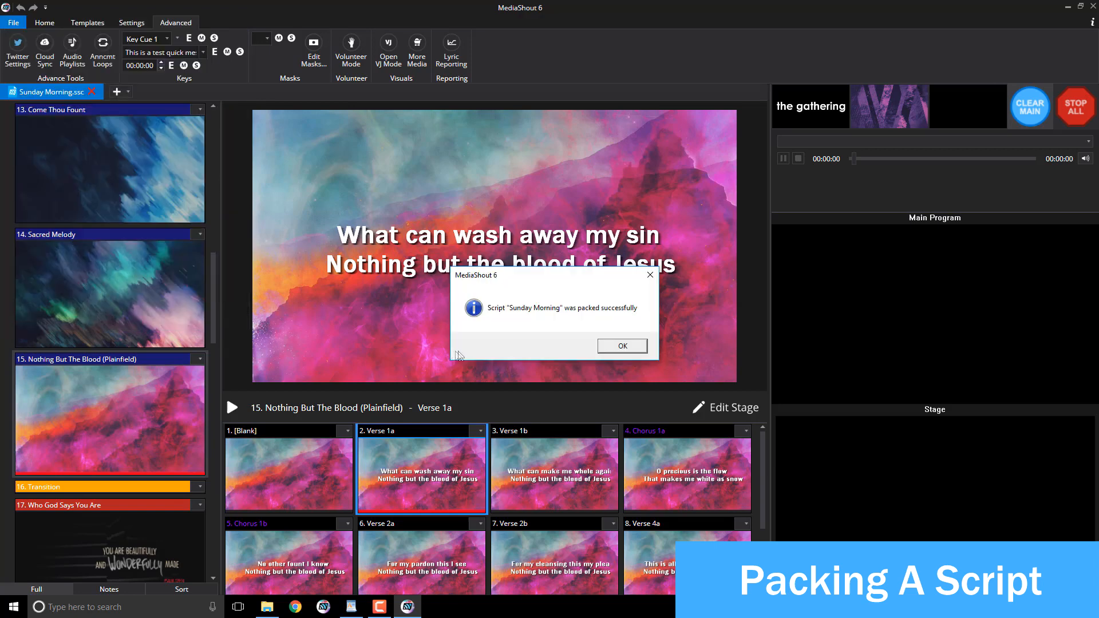
pyautogui.click(606, 347)
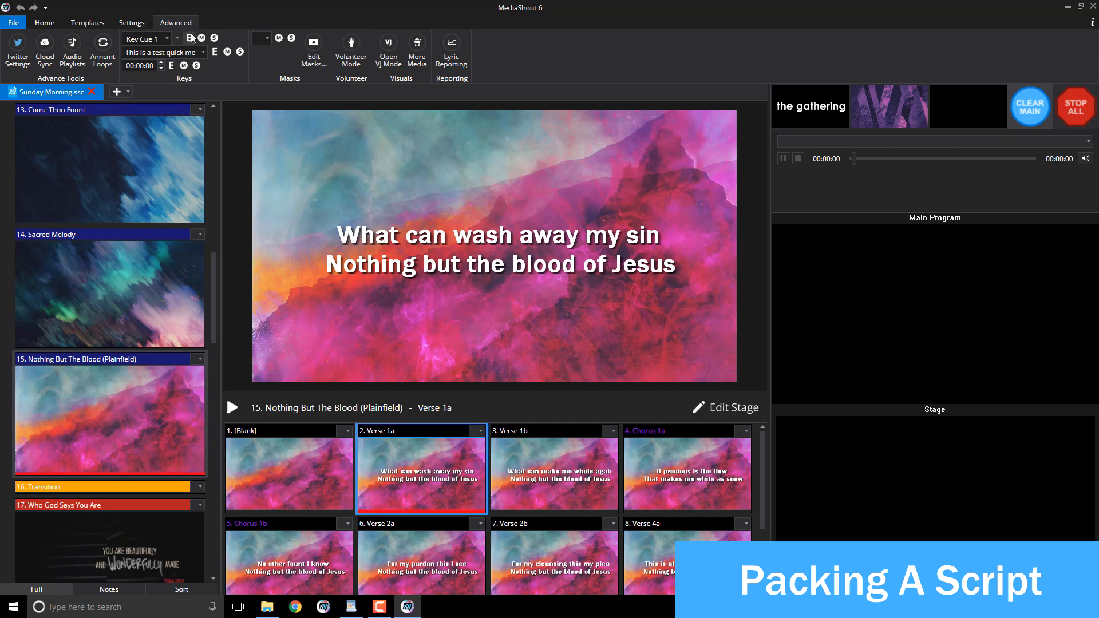
pyautogui.click(46, 55)
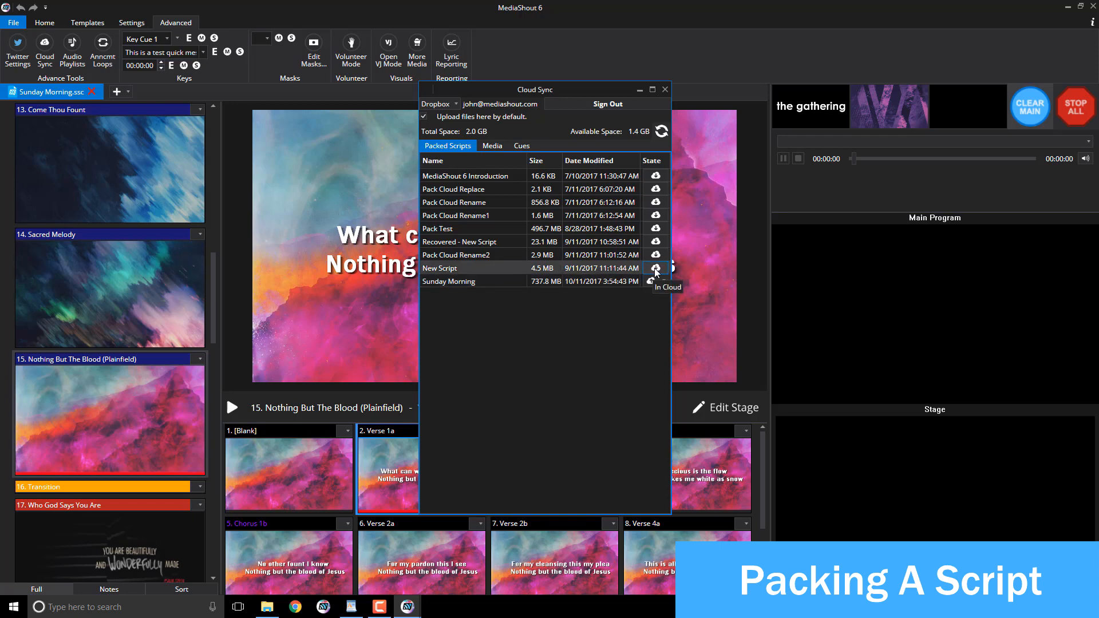
# Step: Check the Sunday Morning cloud entry, create a New Script, and drag it into its own tab
pyautogui.click(656, 269)
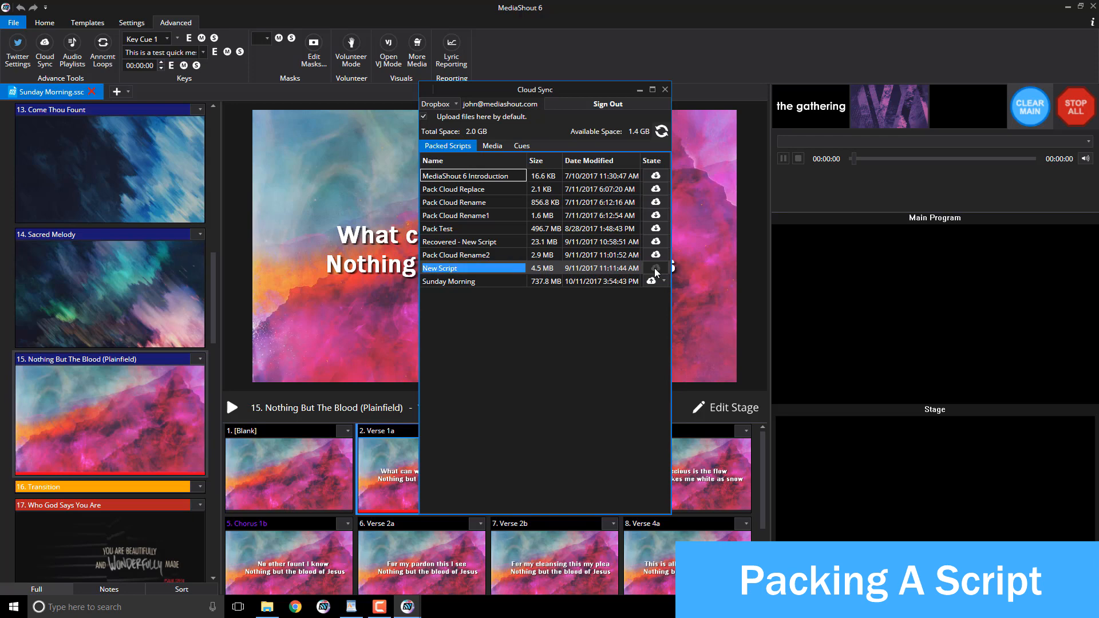
pyautogui.click(116, 93)
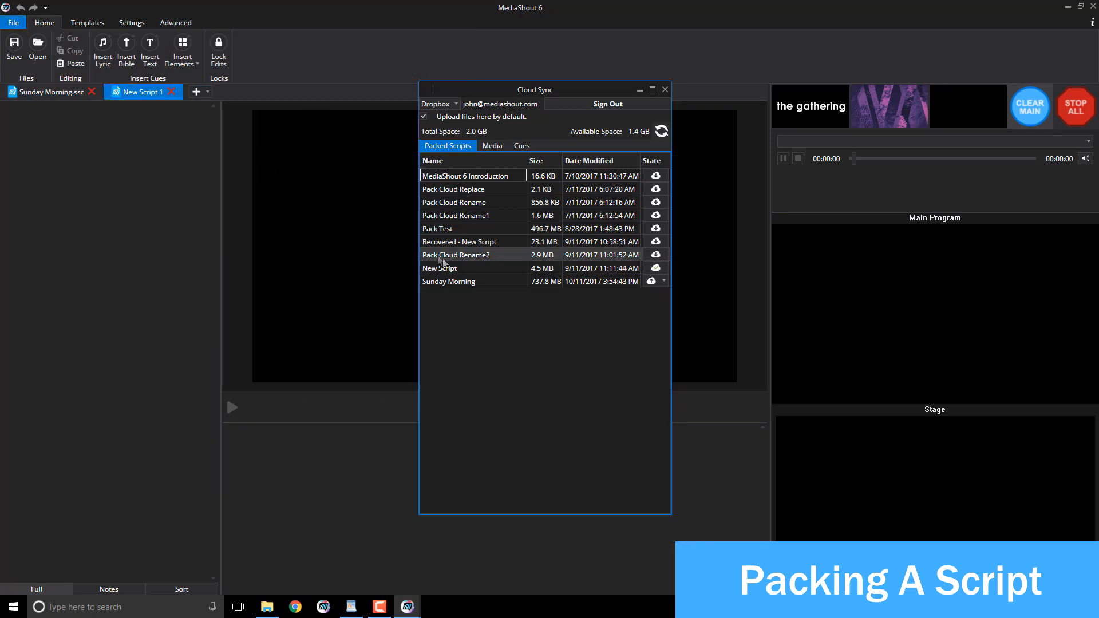
pyautogui.moveTo(457, 268); pyautogui.dragTo(103, 195)
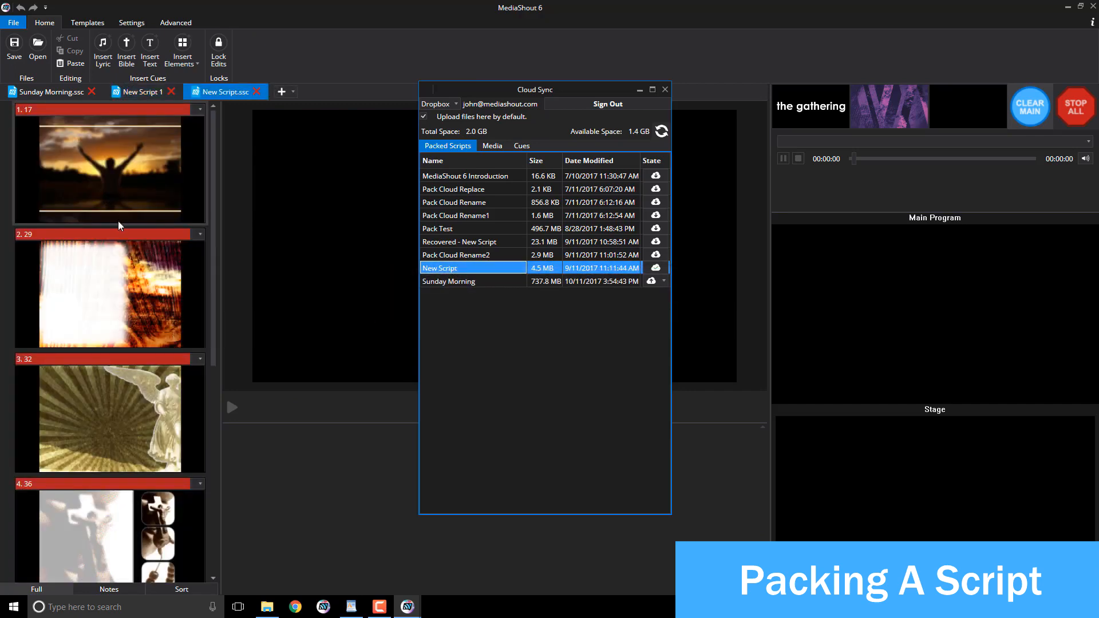
pyautogui.scroll(-10, 120, 228)
pyautogui.scroll(10, 123, 240)
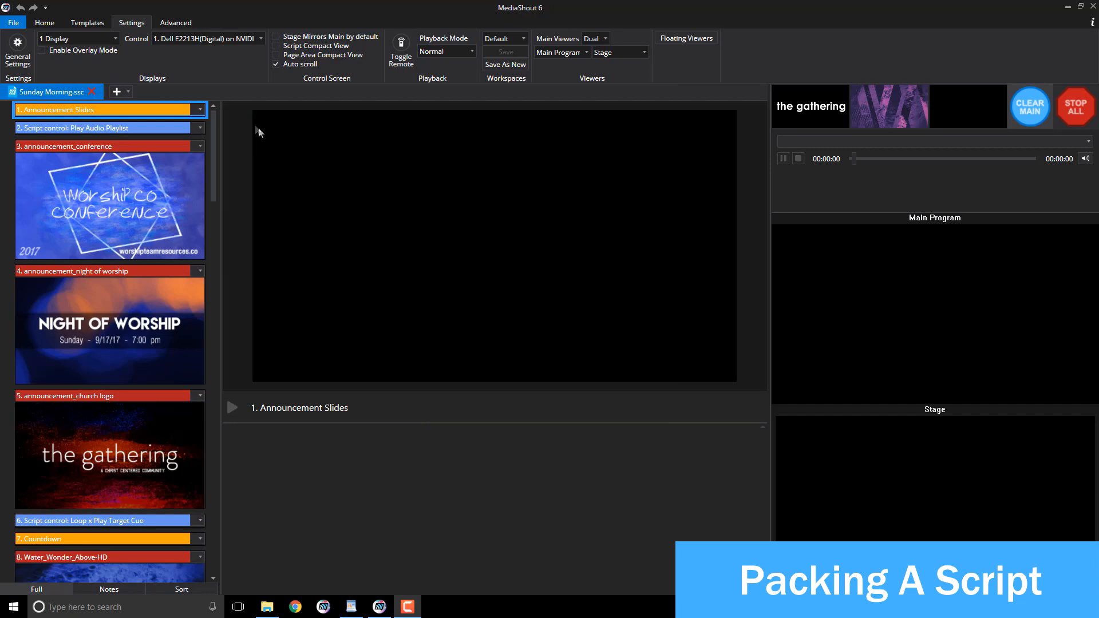
pyautogui.click(46, 22)
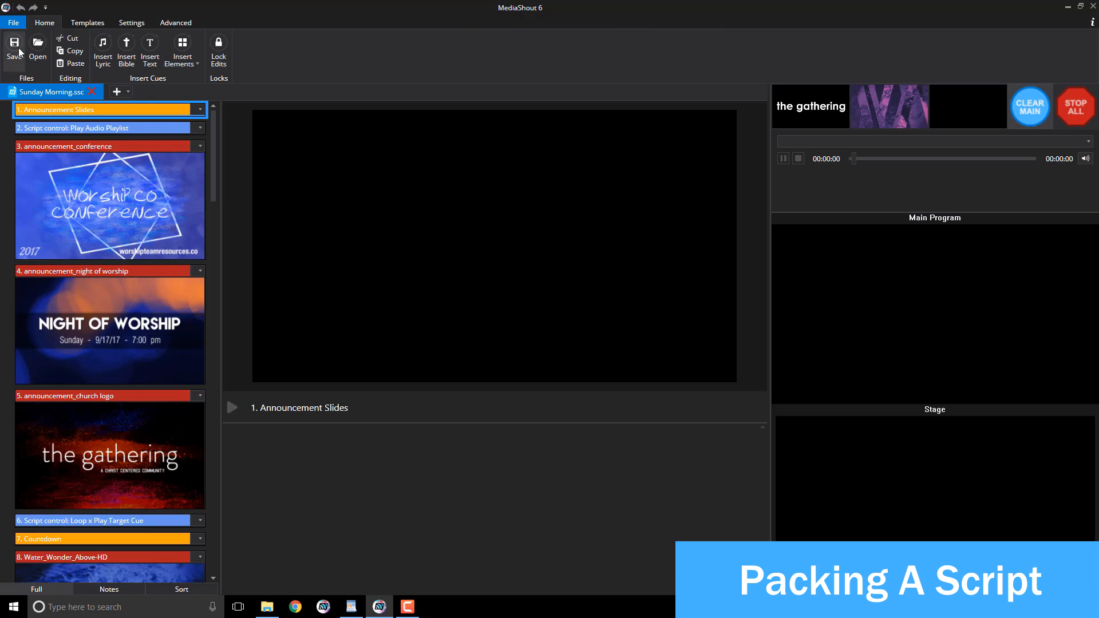
pyautogui.click(13, 24)
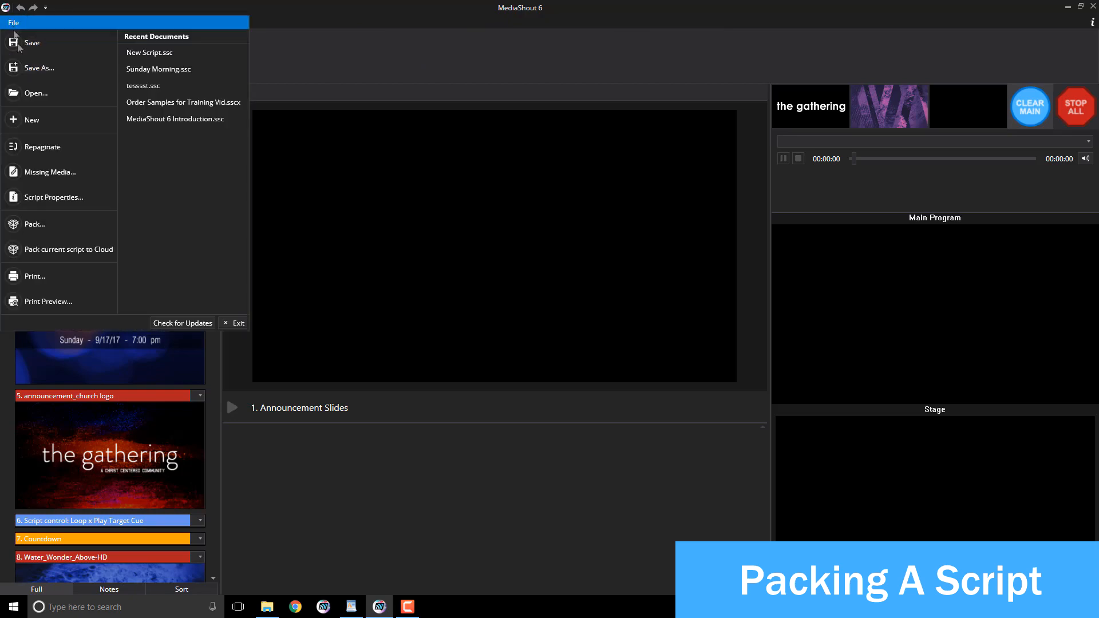
pyautogui.click(29, 71)
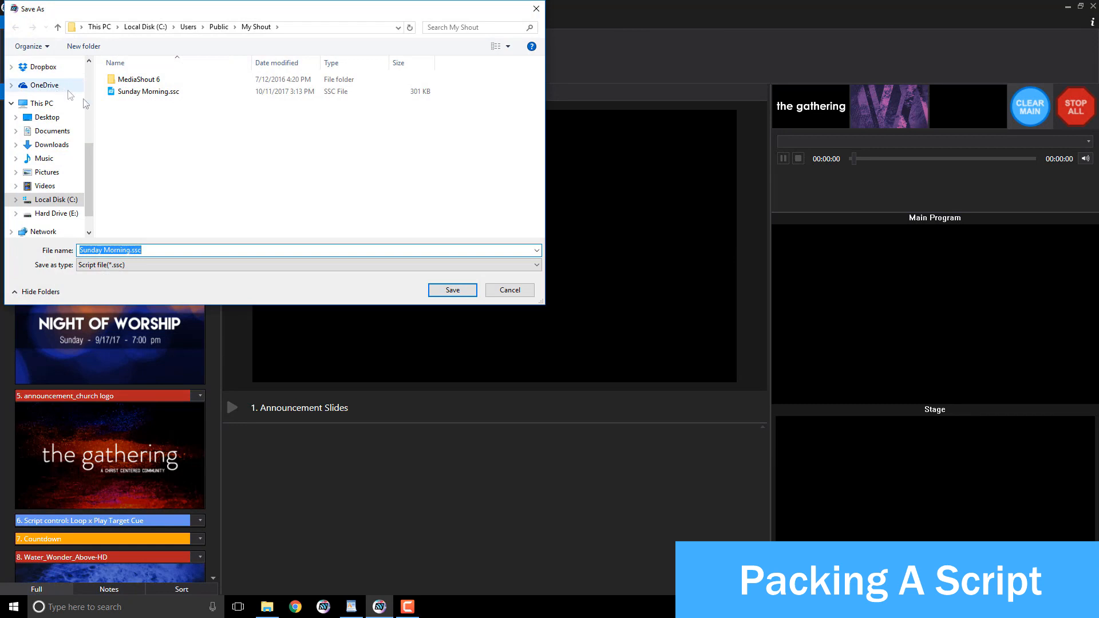
pyautogui.click(84, 267)
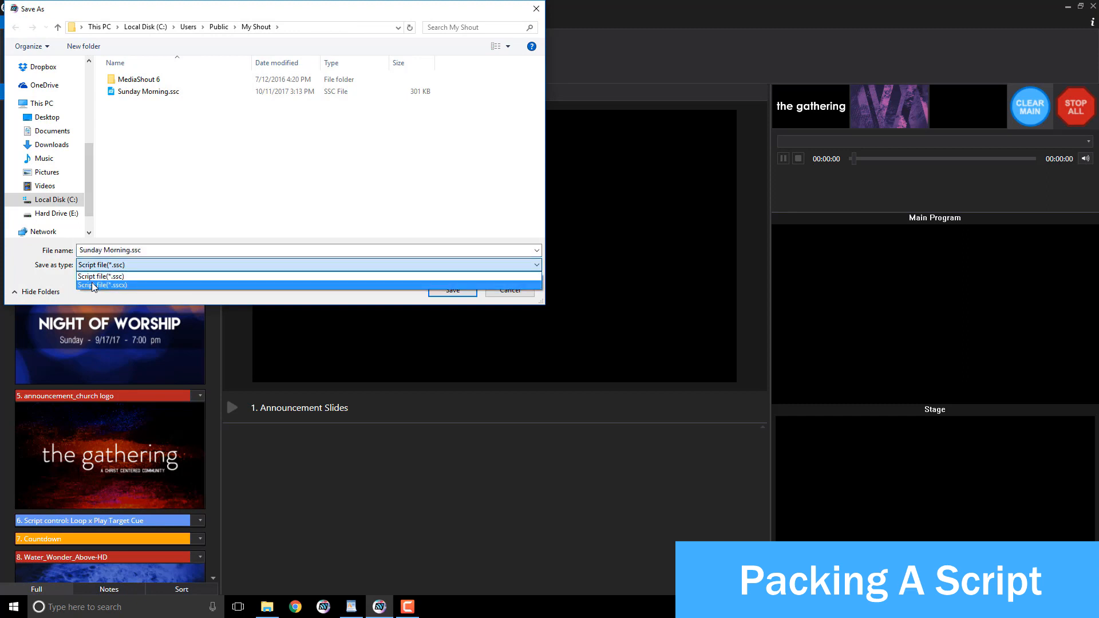
pyautogui.click(91, 285)
pyautogui.click(159, 249)
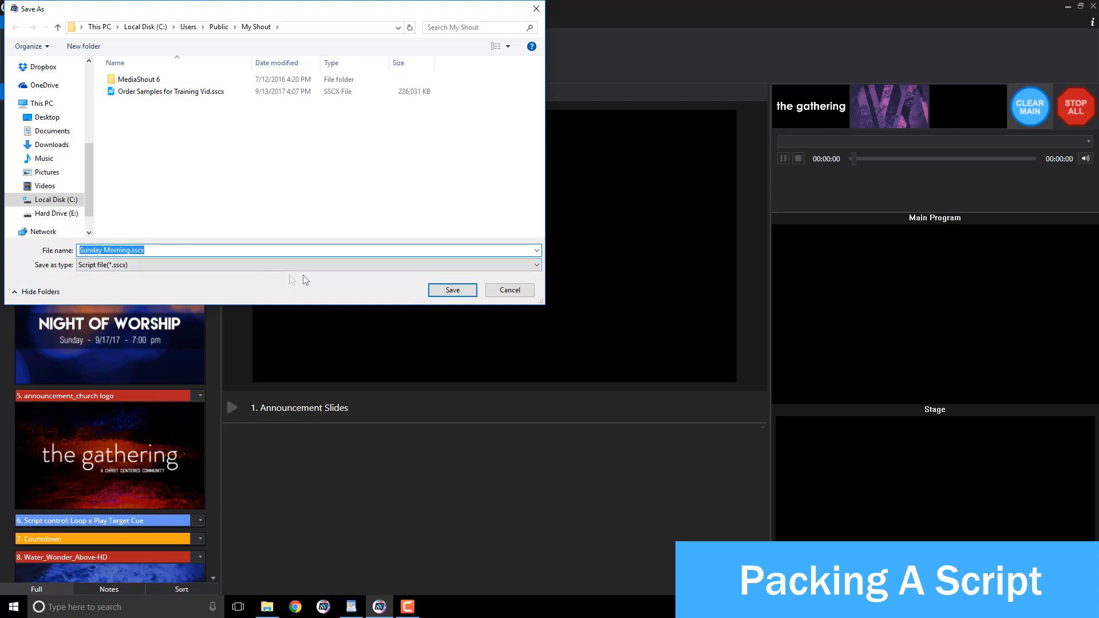
pyautogui.click(506, 296)
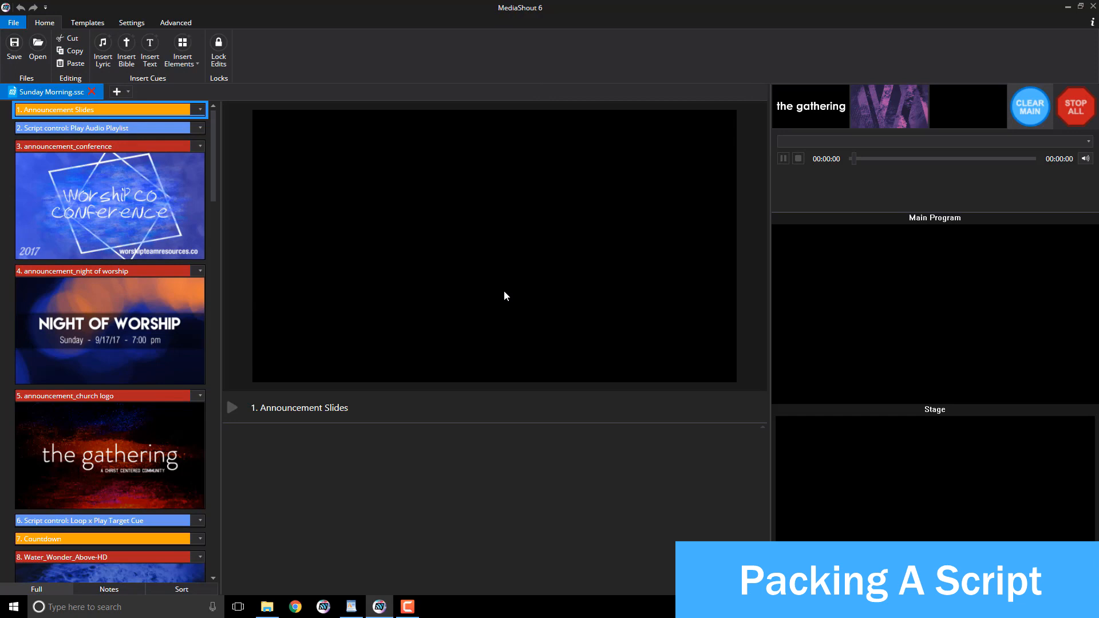
pyautogui.click(14, 24)
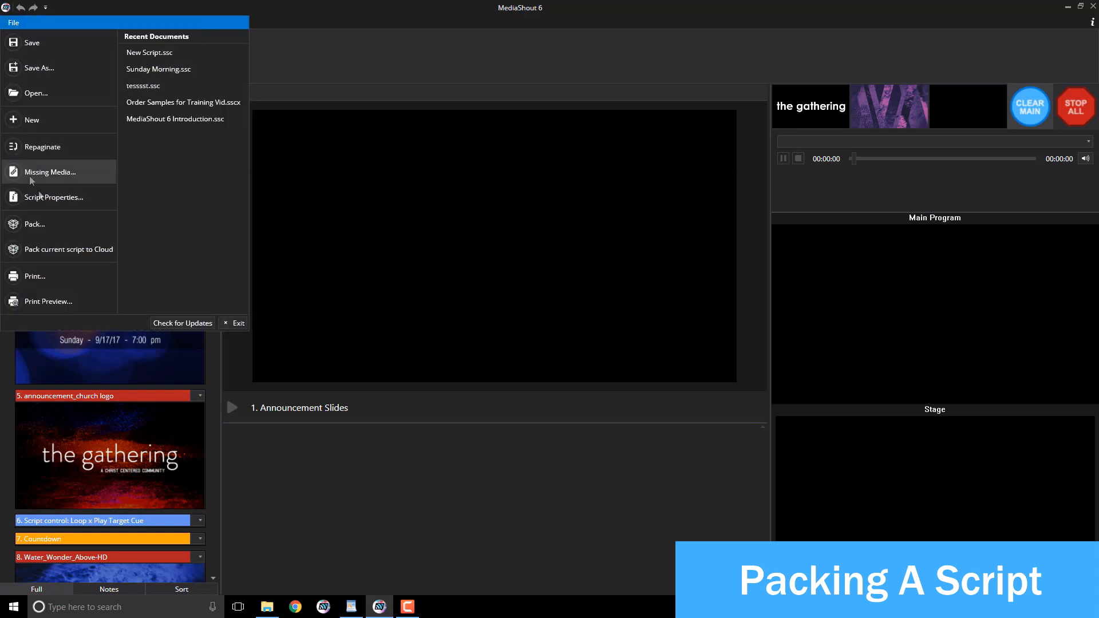
pyautogui.click(49, 226)
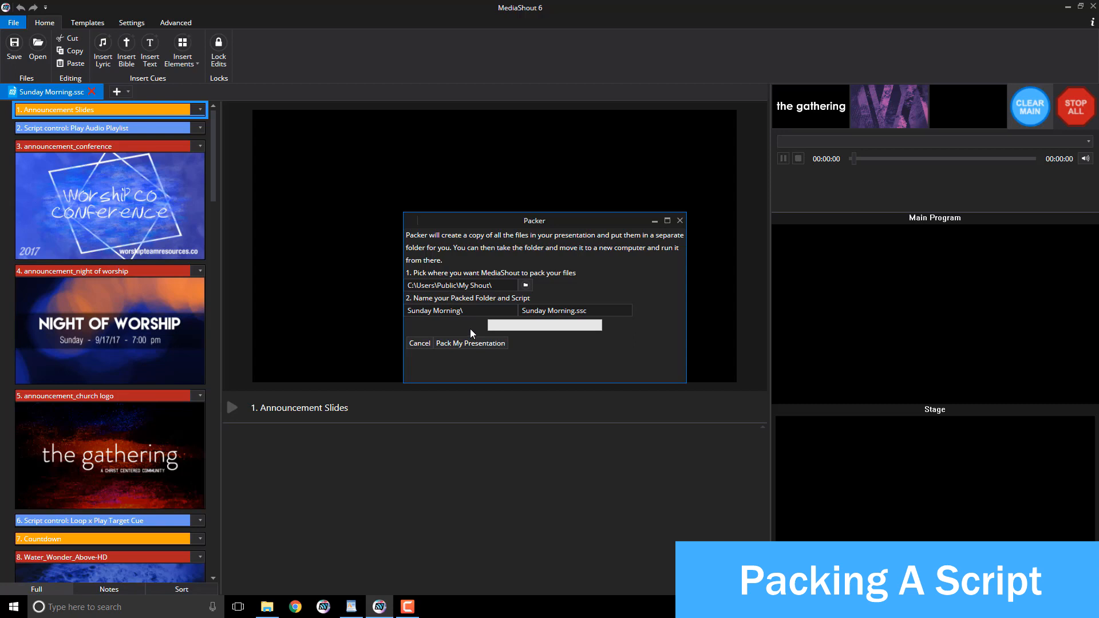
pyautogui.click(679, 221)
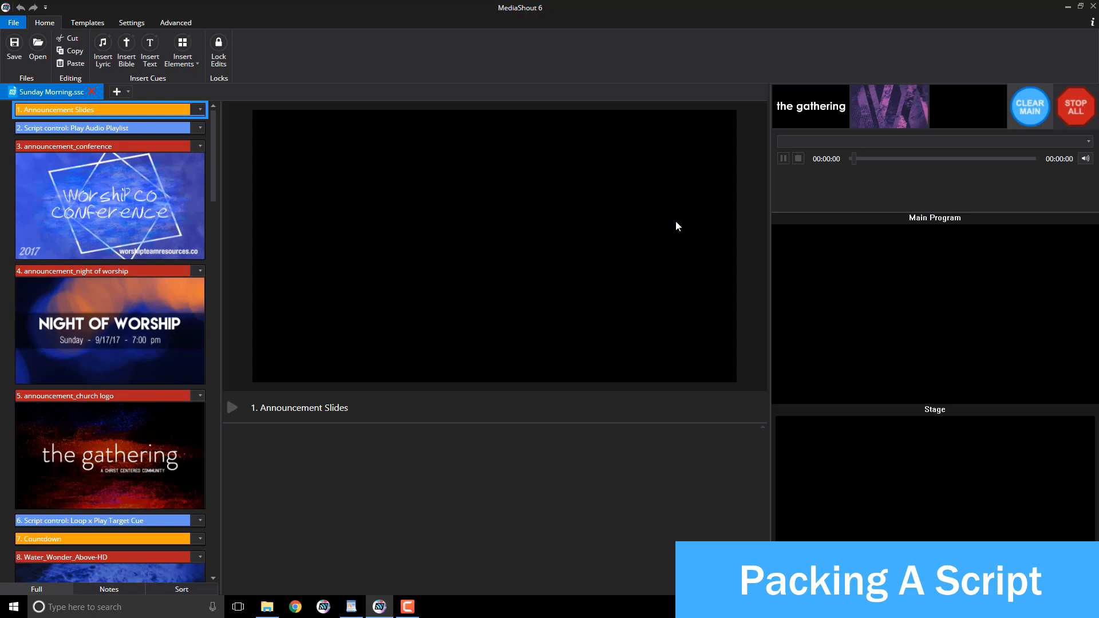